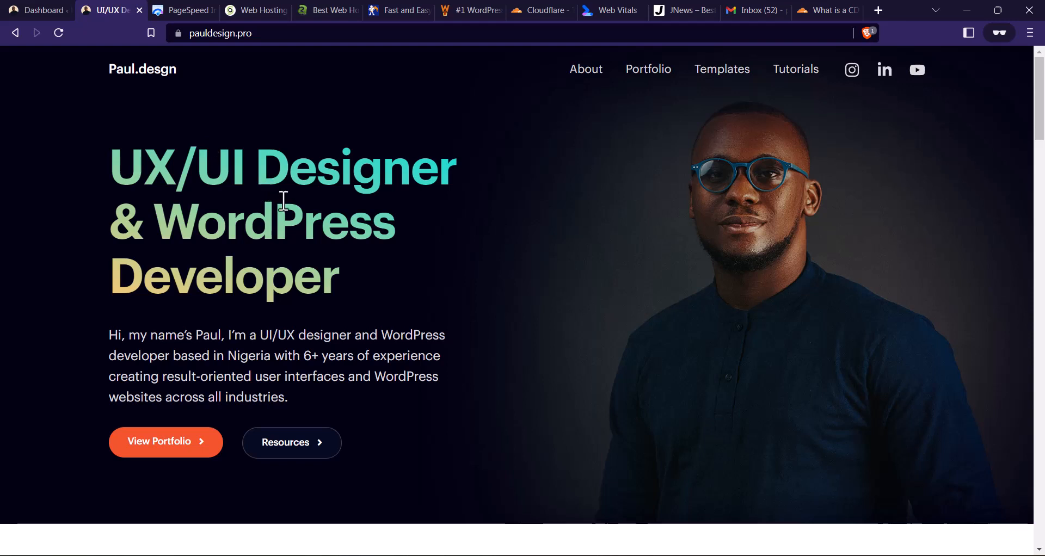
click(172, 14)
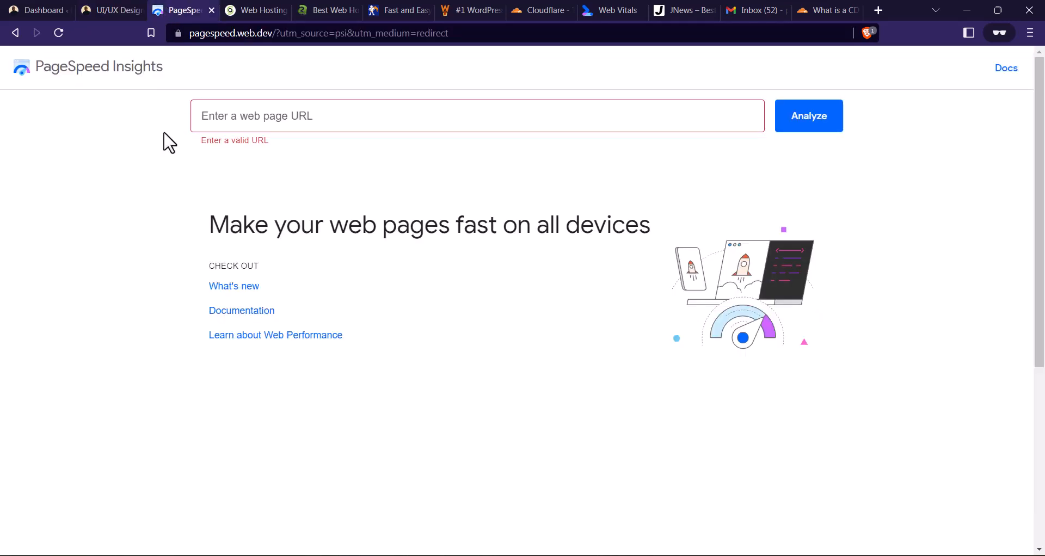
click(123, 9)
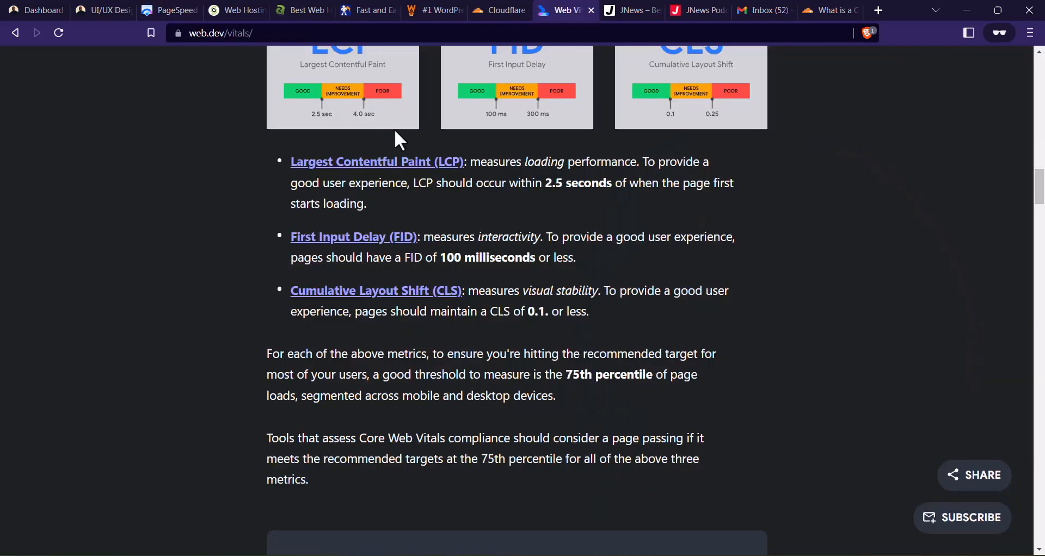
click(124, 11)
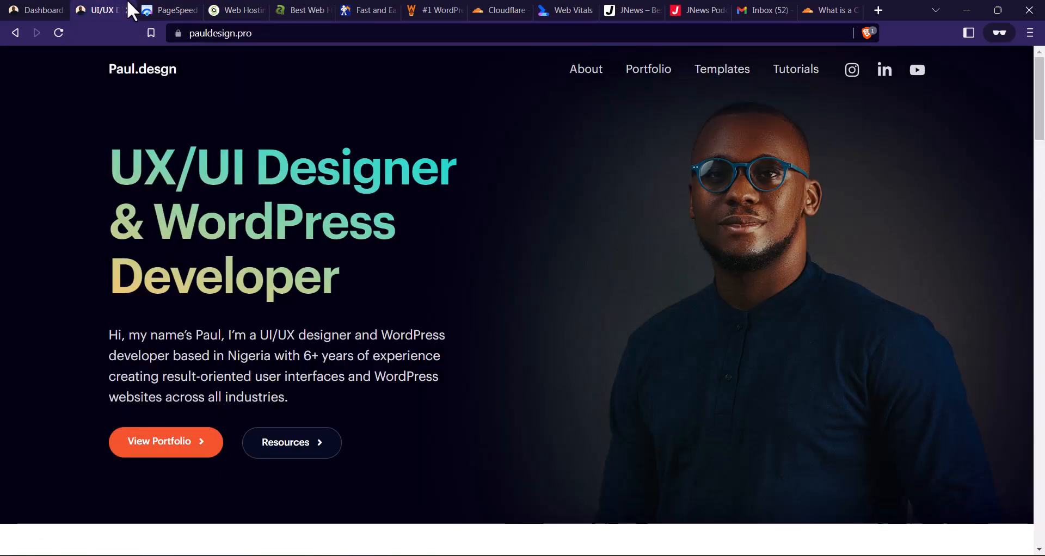
click(148, 11)
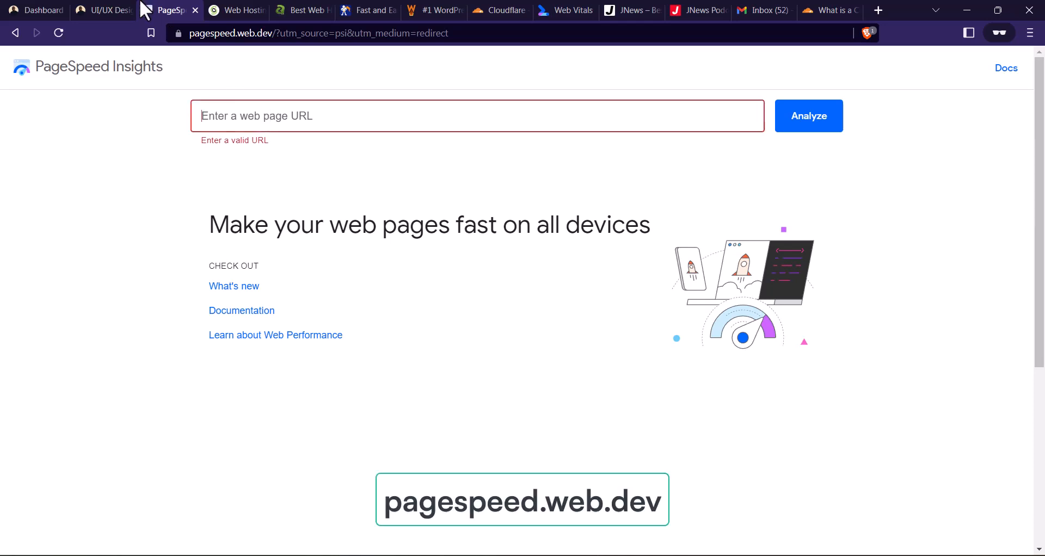
- Copy the address of the pauldesign.pro site and run a PageSpeed Insights analysis on it
click(105, 10)
click(250, 36)
key(ctrl+c)
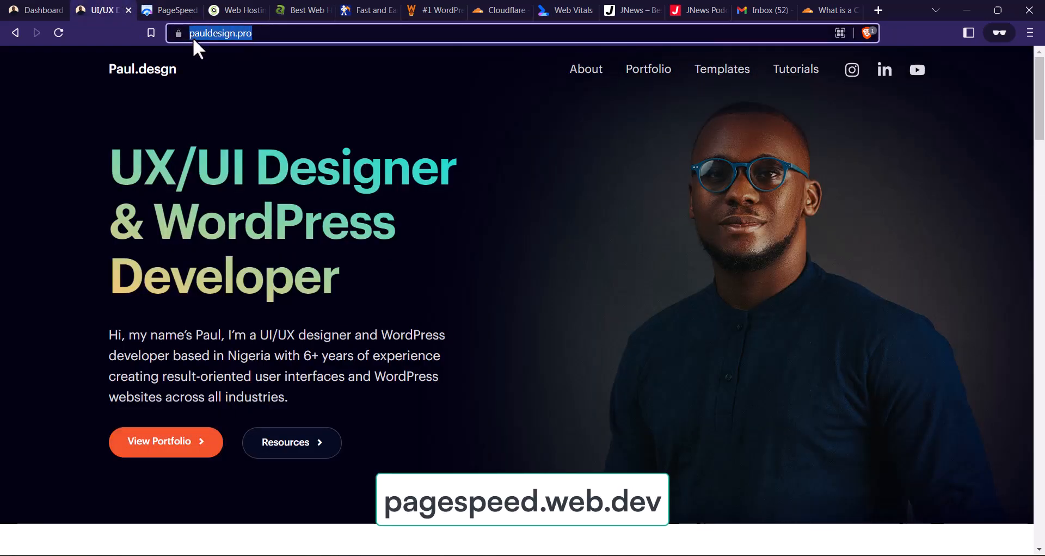
click(170, 10)
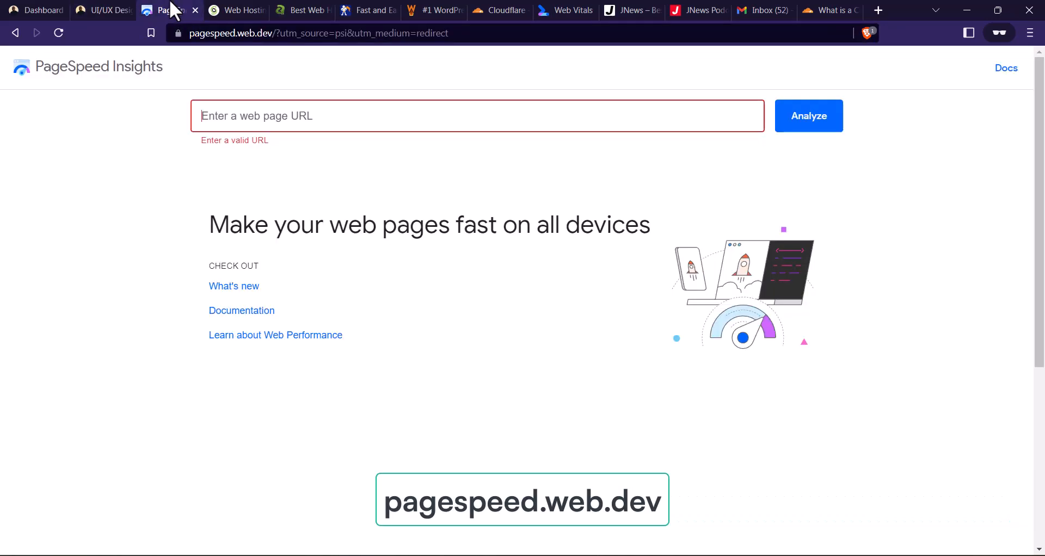
click(267, 117)
key(ctrl+v)
click(790, 126)
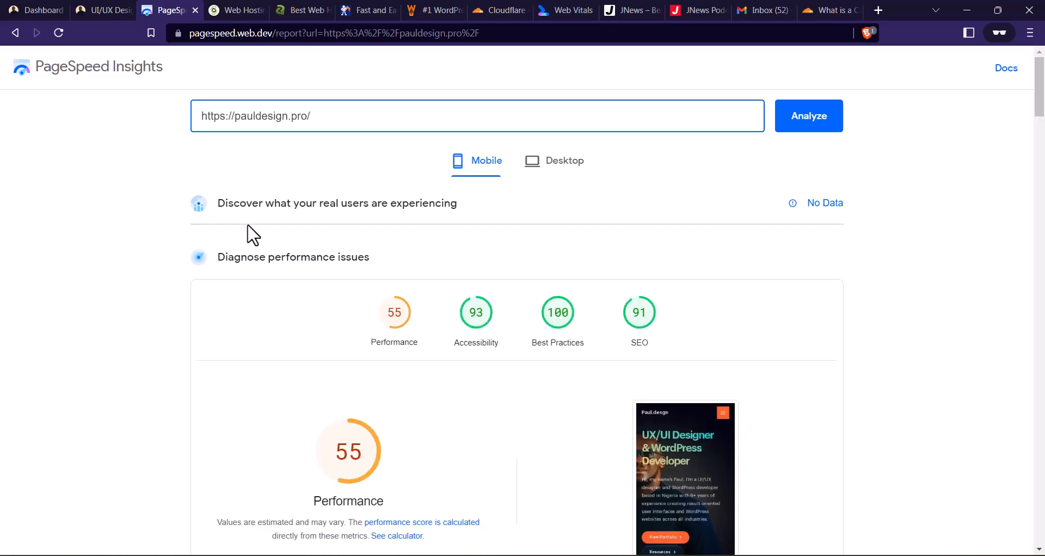
- Examine the mobile report's performance score, its metrics and the other category scores
scroll(387, 211, down, 4)
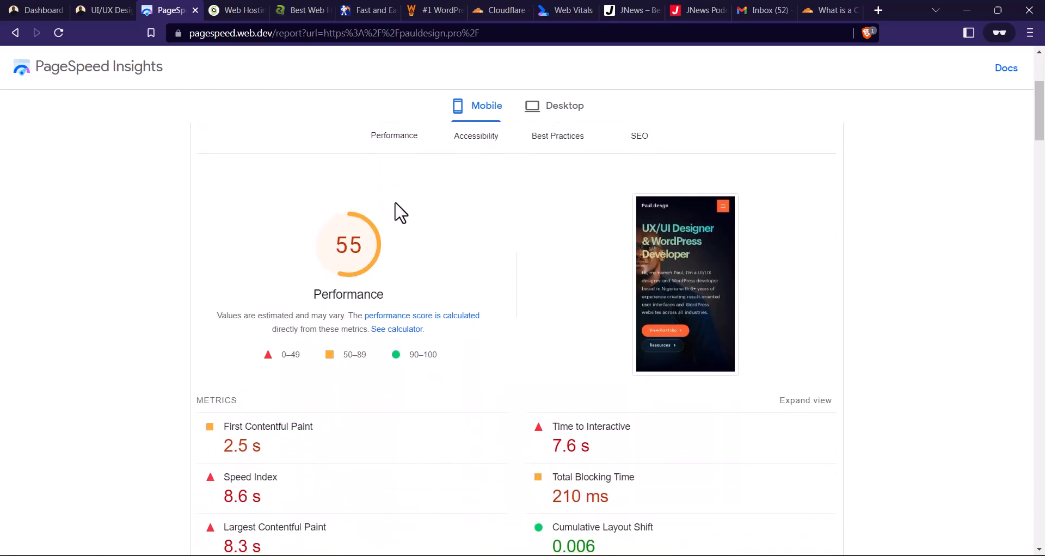
scroll(401, 212, down, 1)
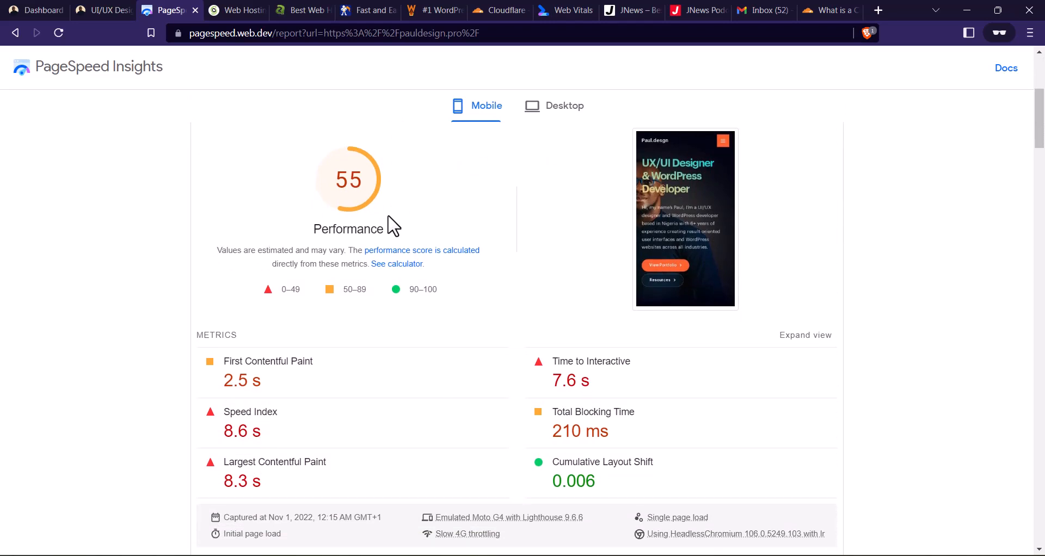
scroll(429, 215, down, 1)
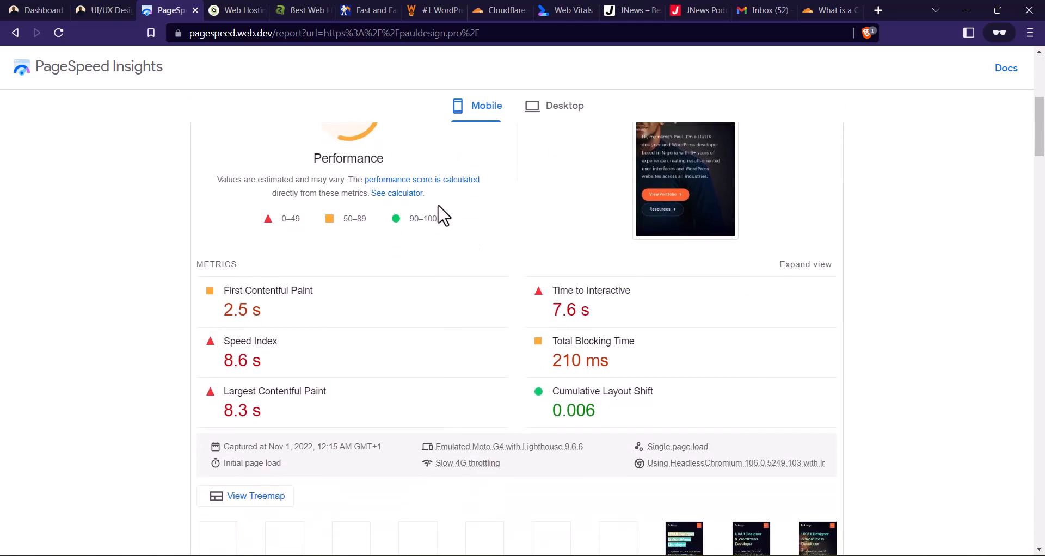
scroll(443, 216, down, 1)
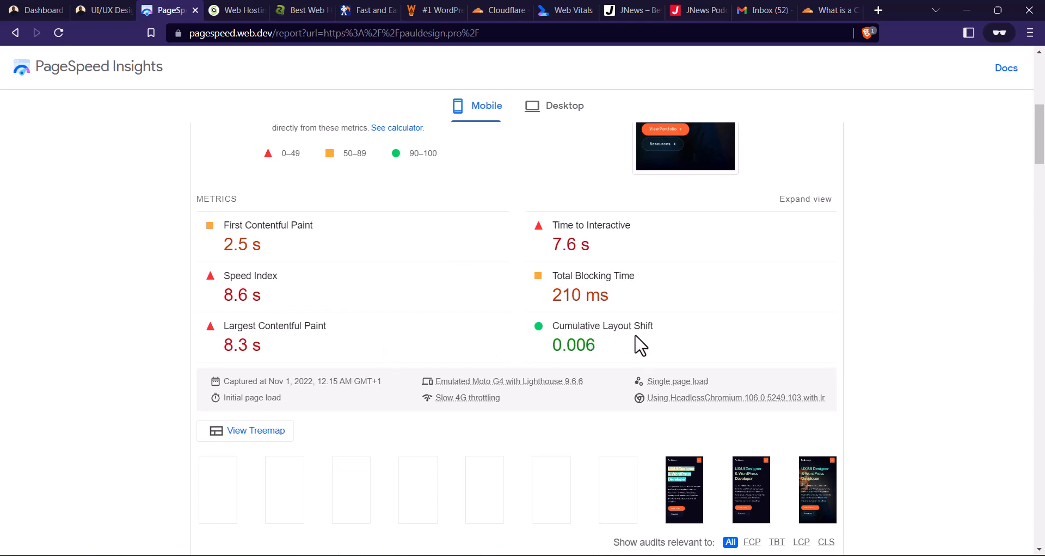
scroll(612, 350, up, 3)
scroll(432, 329, up, 3)
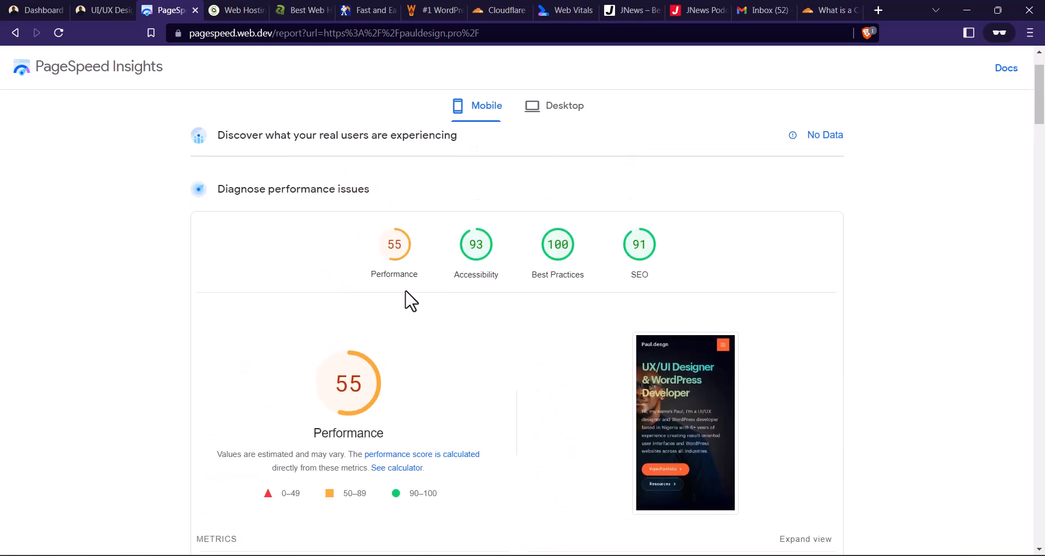
scroll(402, 302, down, 3)
scroll(562, 236, up, 5)
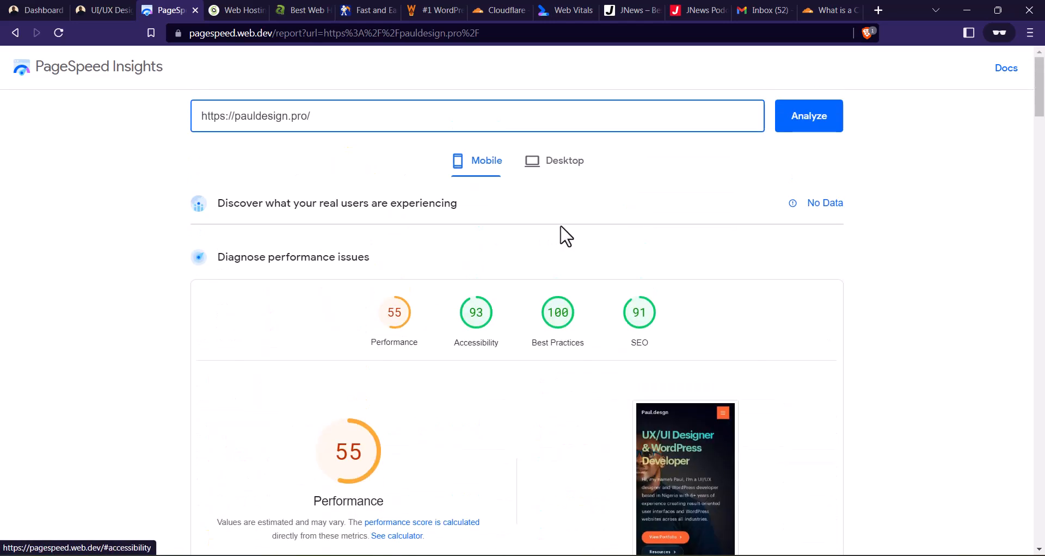
- Show the desktop report and examine its performance score, metrics and category scores
click(560, 163)
scroll(495, 240, down, 3)
scroll(495, 239, down, 1)
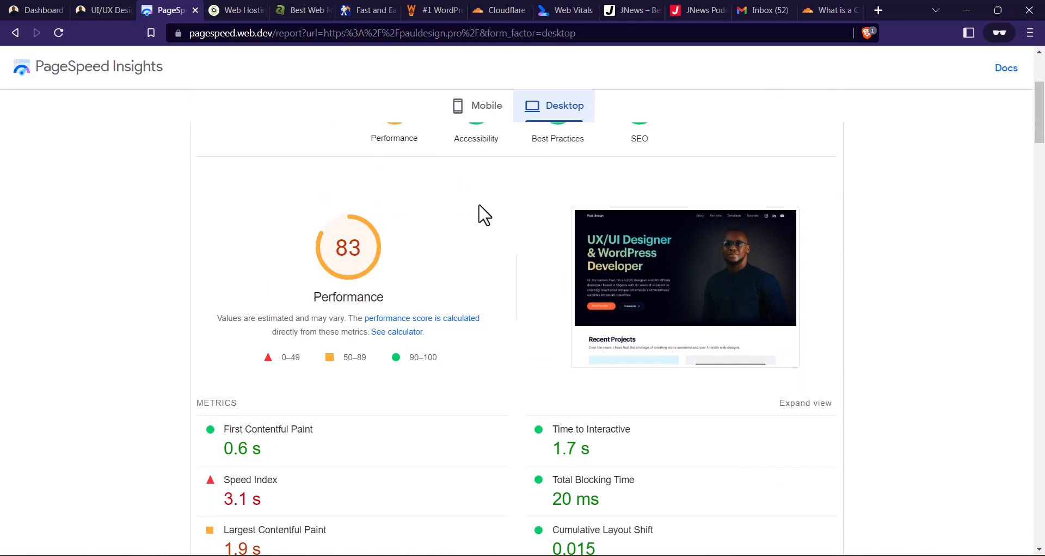
scroll(482, 214, down, 1)
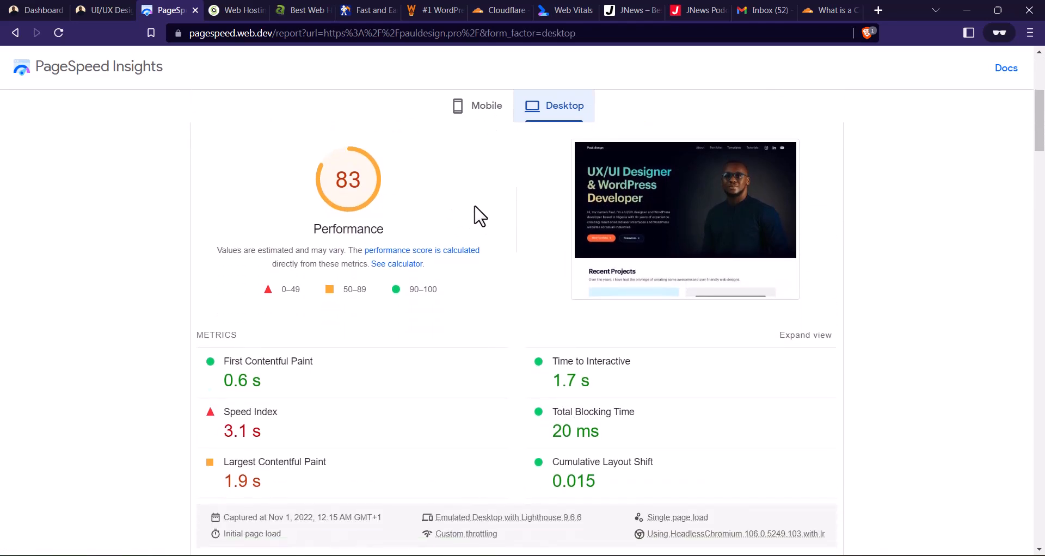
scroll(474, 215, down, 2)
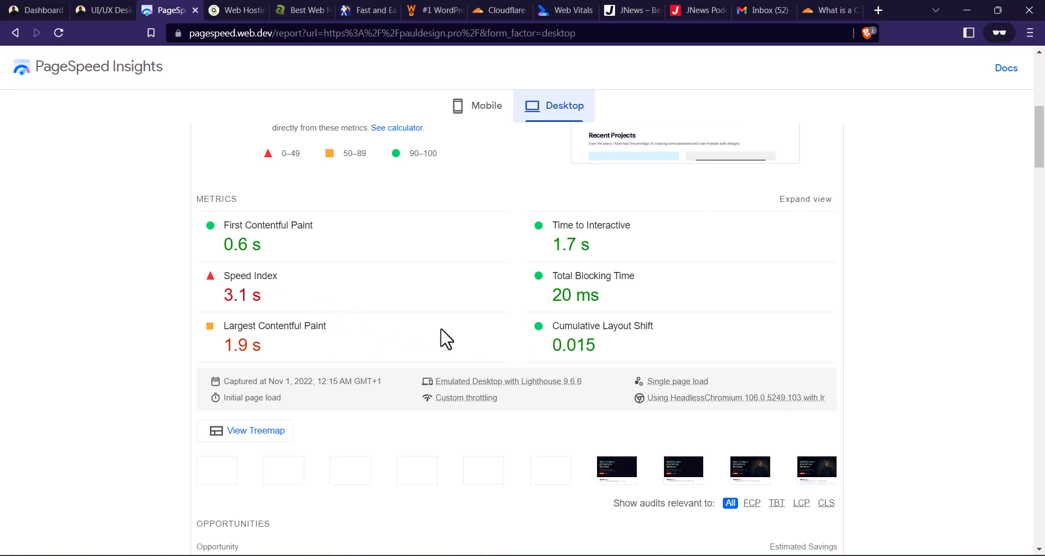
scroll(389, 340, up, 2)
scroll(389, 340, up, 1)
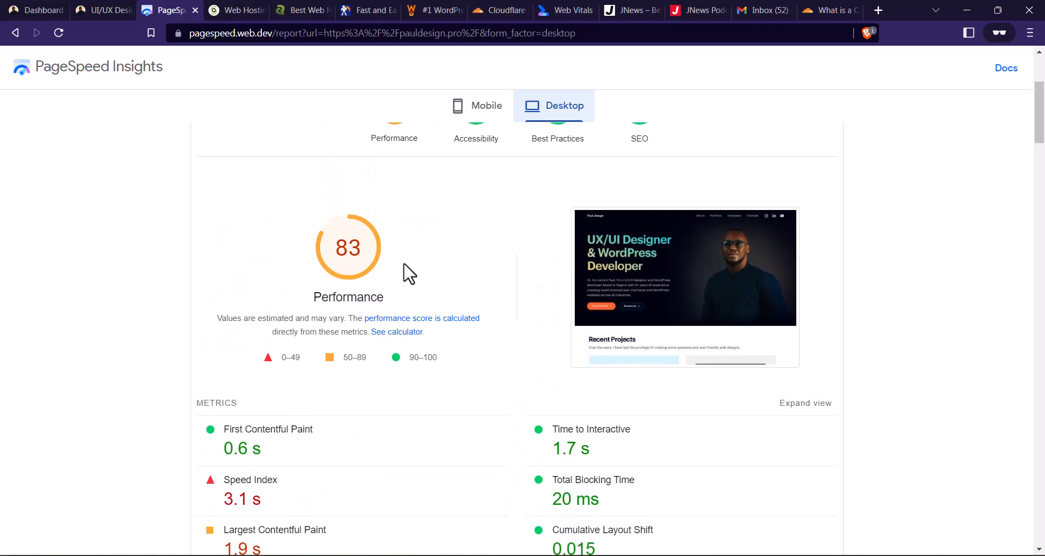
scroll(400, 282, up, 3)
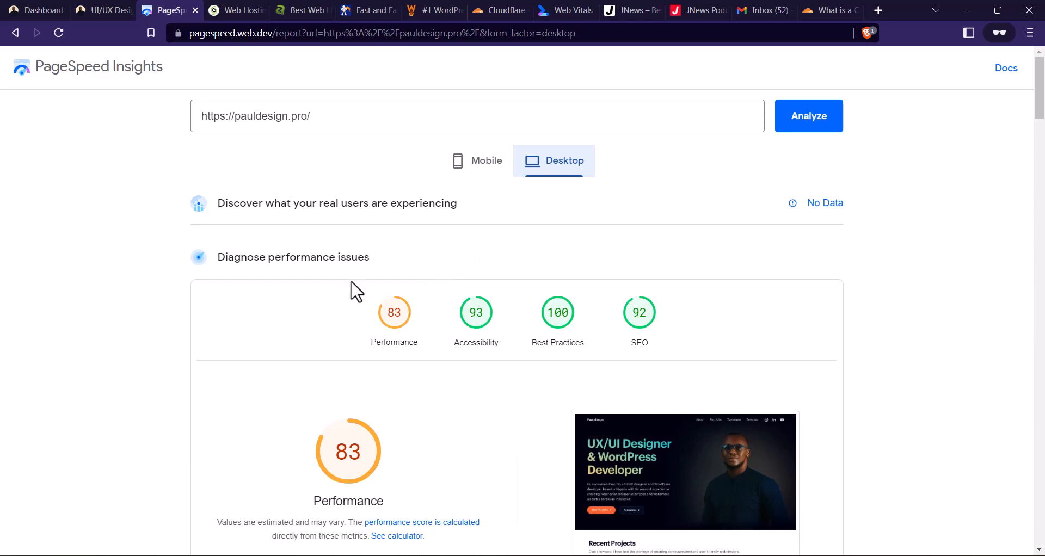
- Look over the SiteGround, A2 Hosting and NameHero home pages, consenting to the cookie notice on NameHero
click(243, 10)
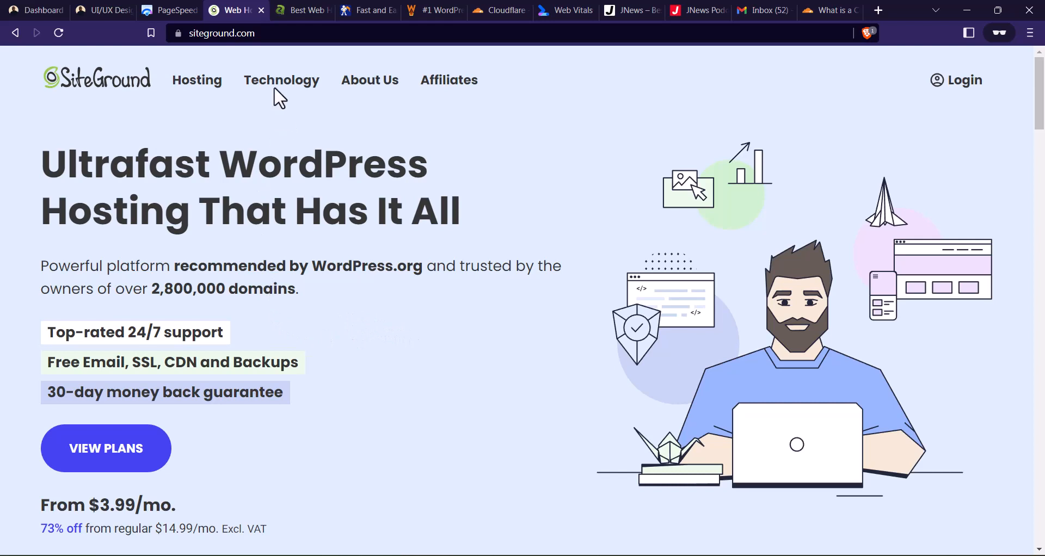
click(278, 10)
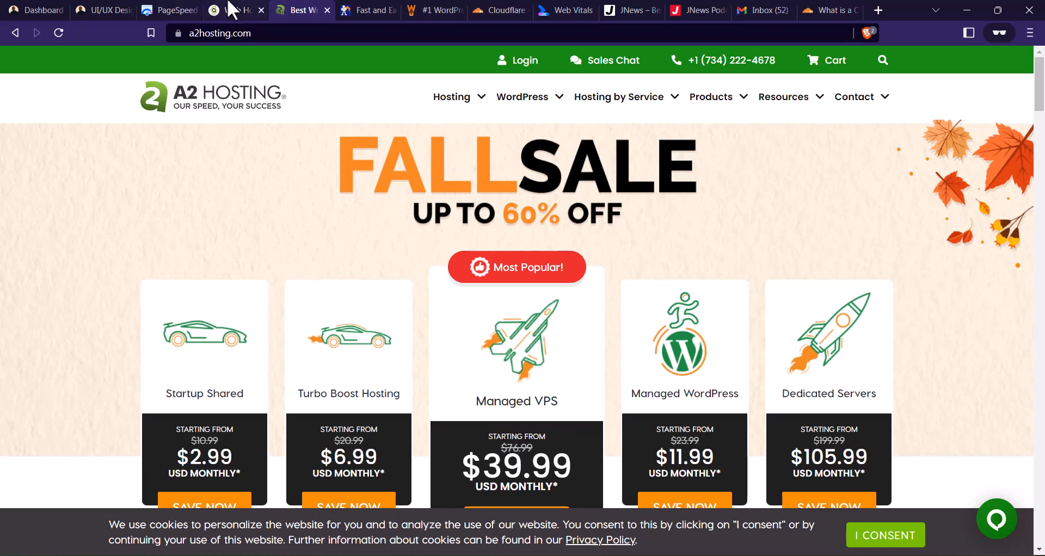
click(359, 10)
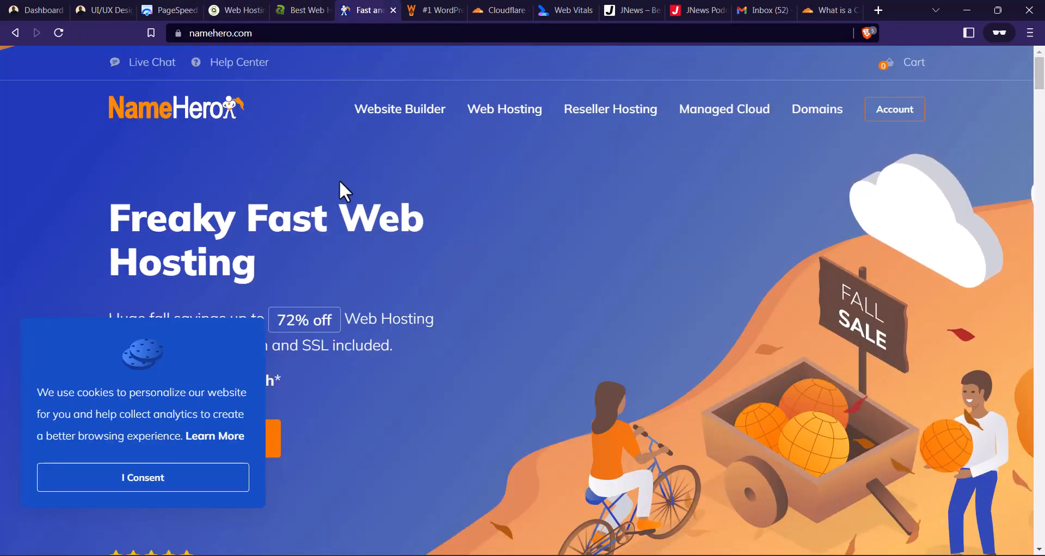
click(182, 478)
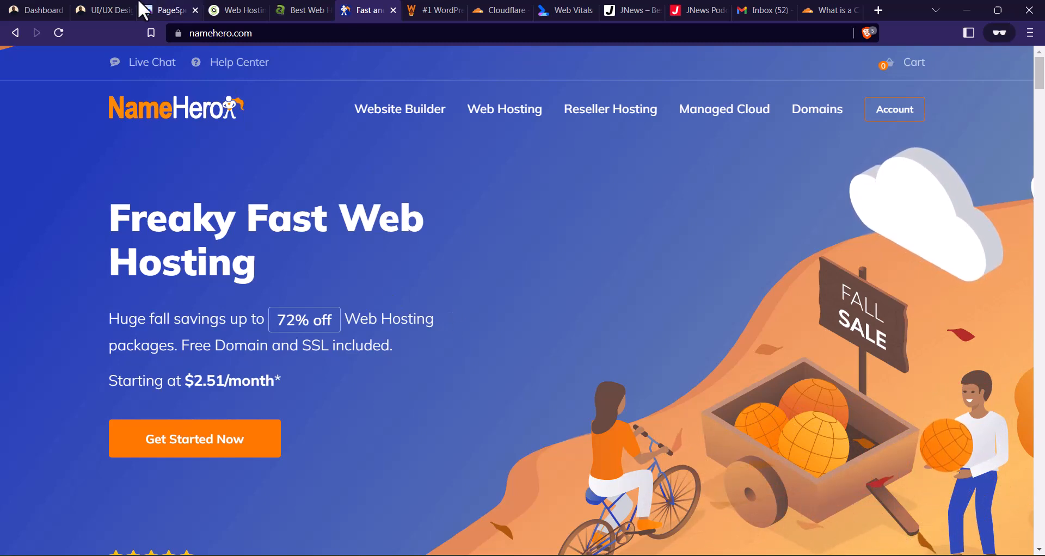
click(223, 10)
click(304, 10)
click(360, 11)
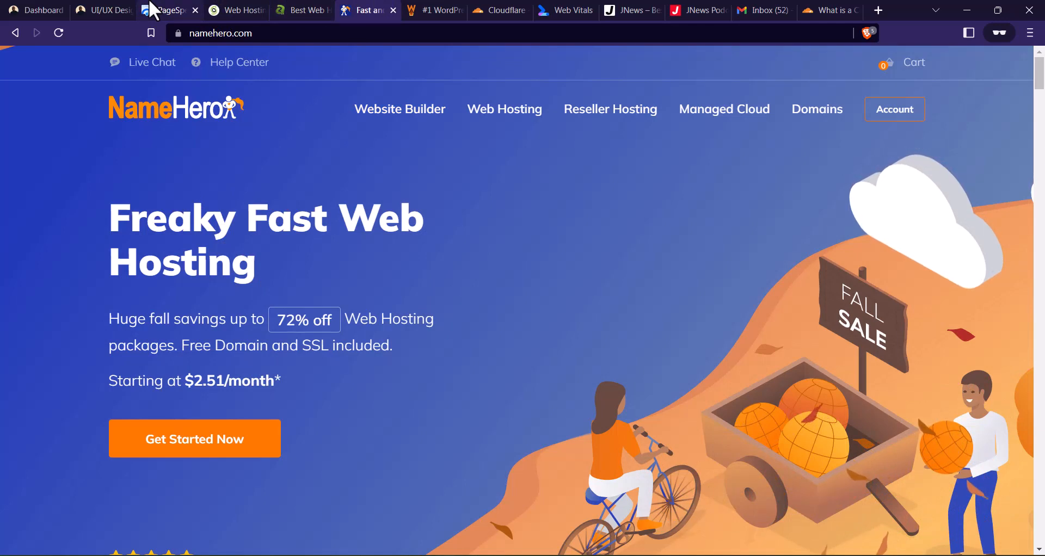
click(153, 10)
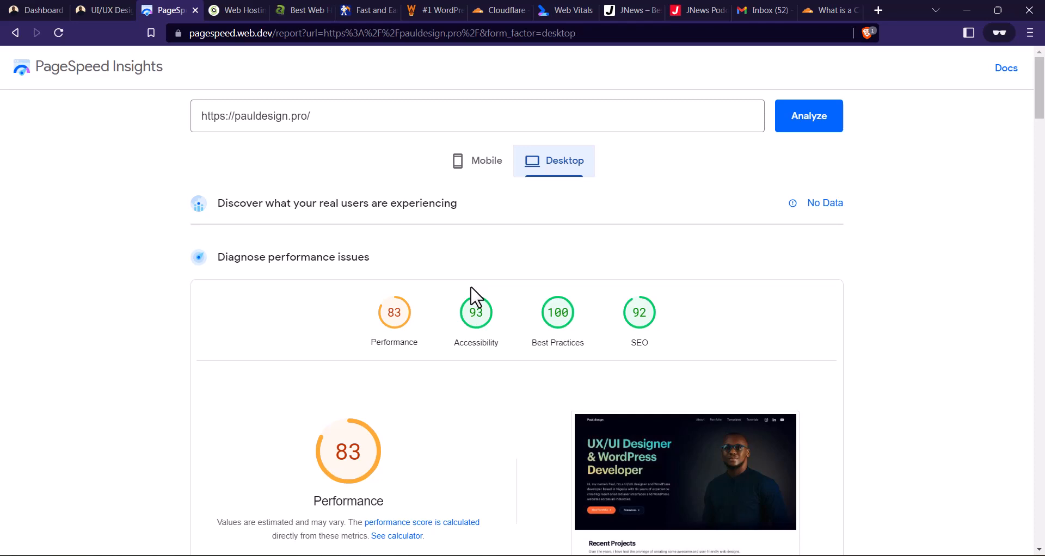
click(82, 9)
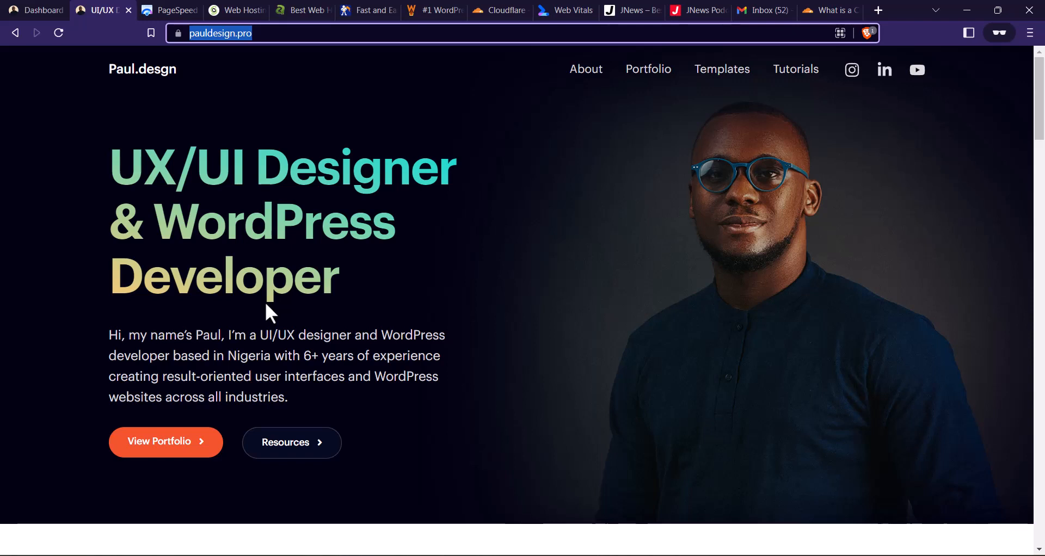
- In the WordPress admin, search the plugin directory for "optimole", then install and activate Image optimization & Lazy Load by Optimole
click(38, 9)
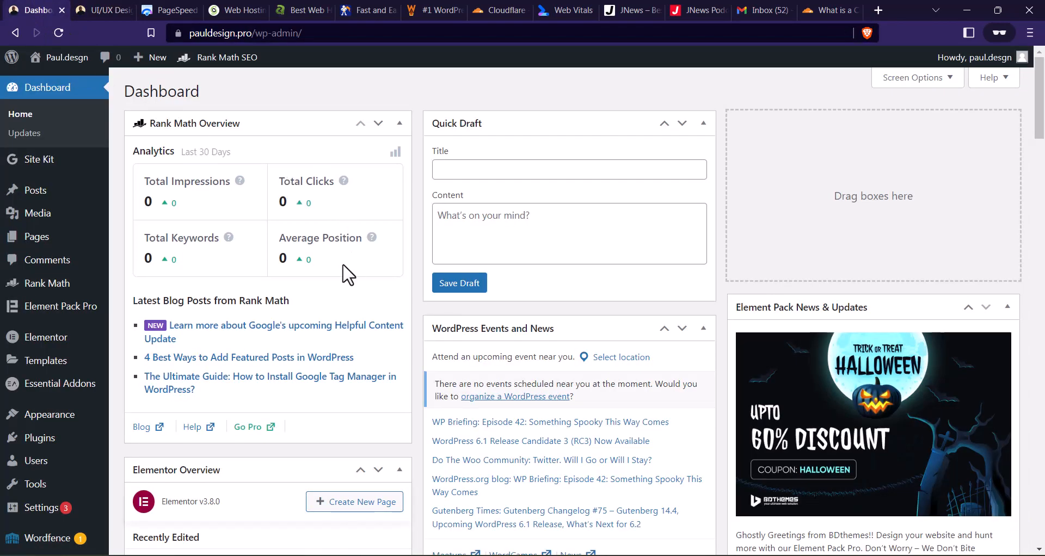
mouse_move(372, 238)
mouse_move(49, 439)
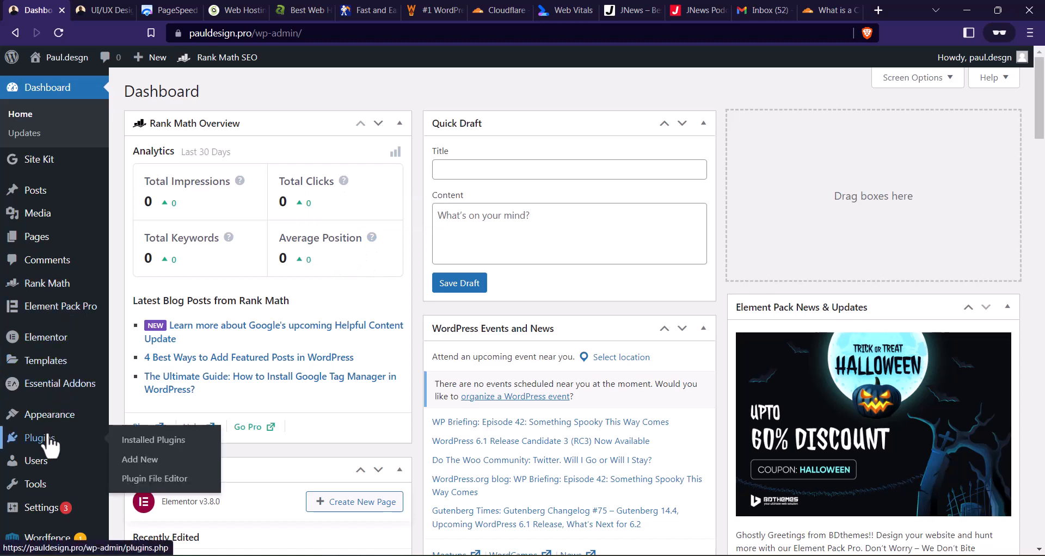
click(139, 459)
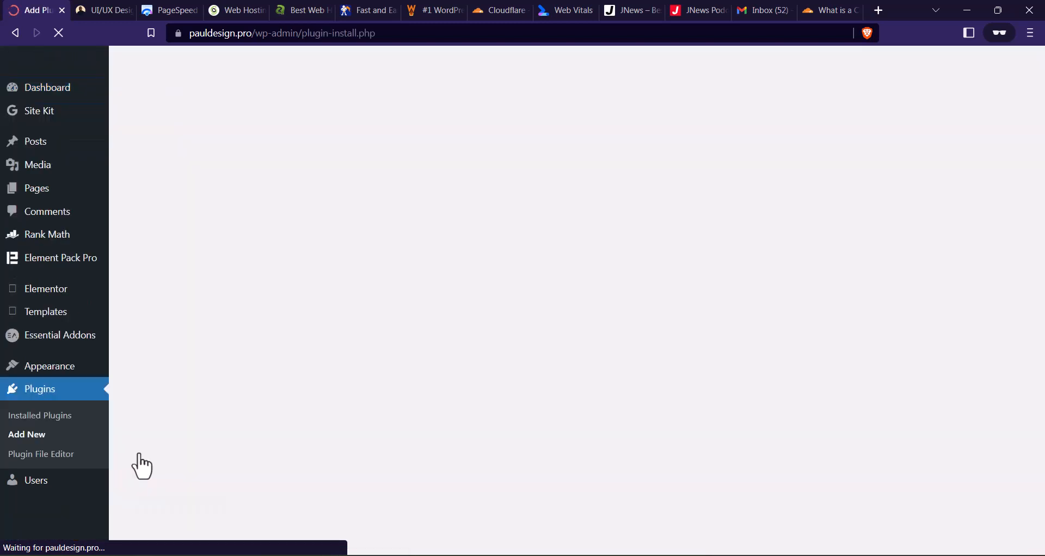
click(834, 131)
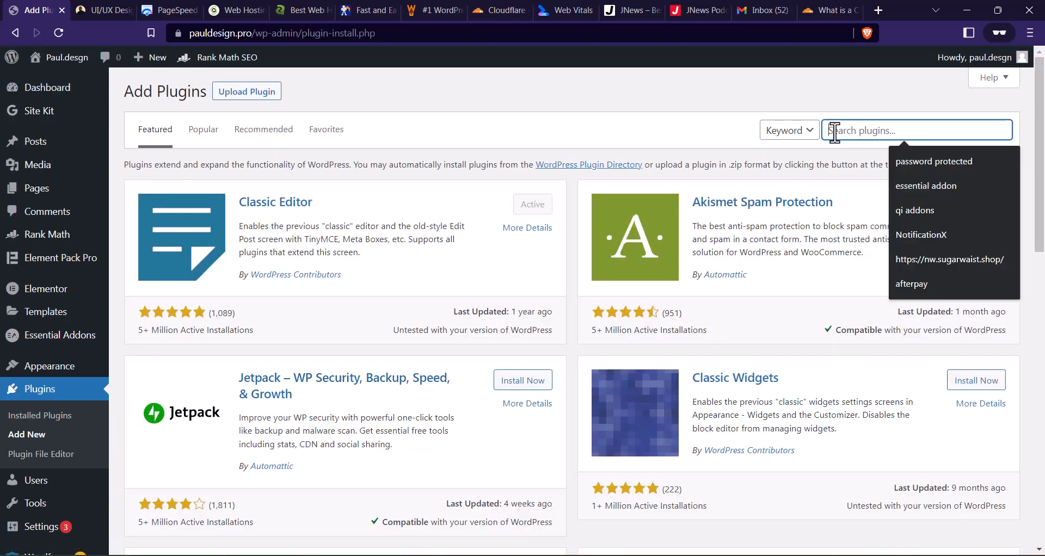
text(optimole)
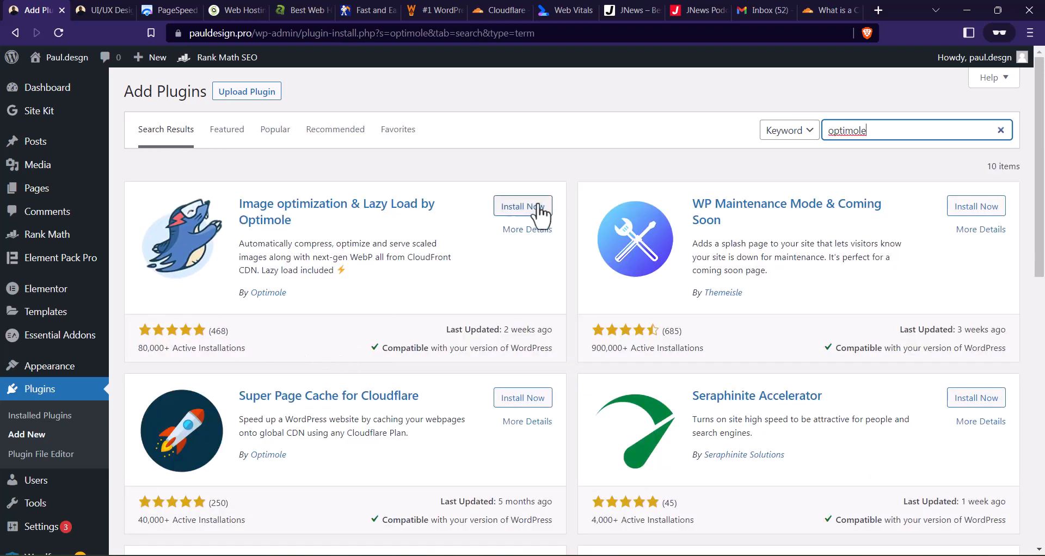
click(519, 208)
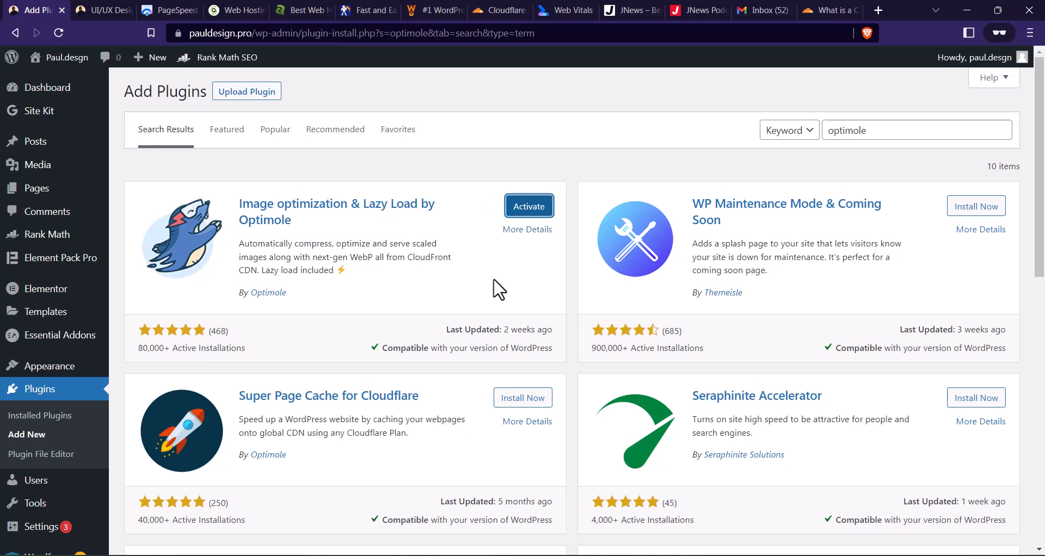
click(523, 213)
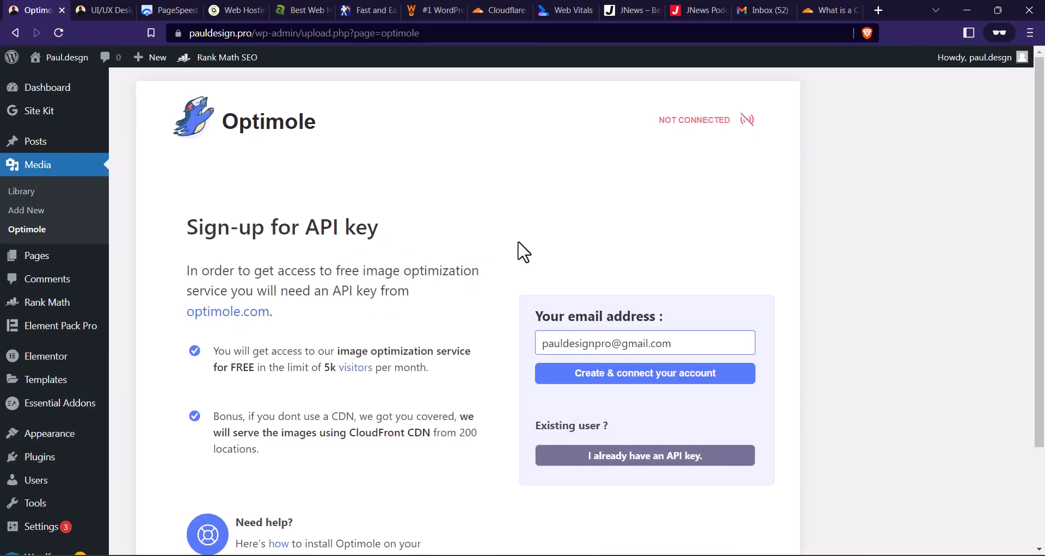
- Create and connect an Optimole account with the prefilled e-mail address, and review the optimisation statistics on its dashboard
scroll(523, 252, down, 1)
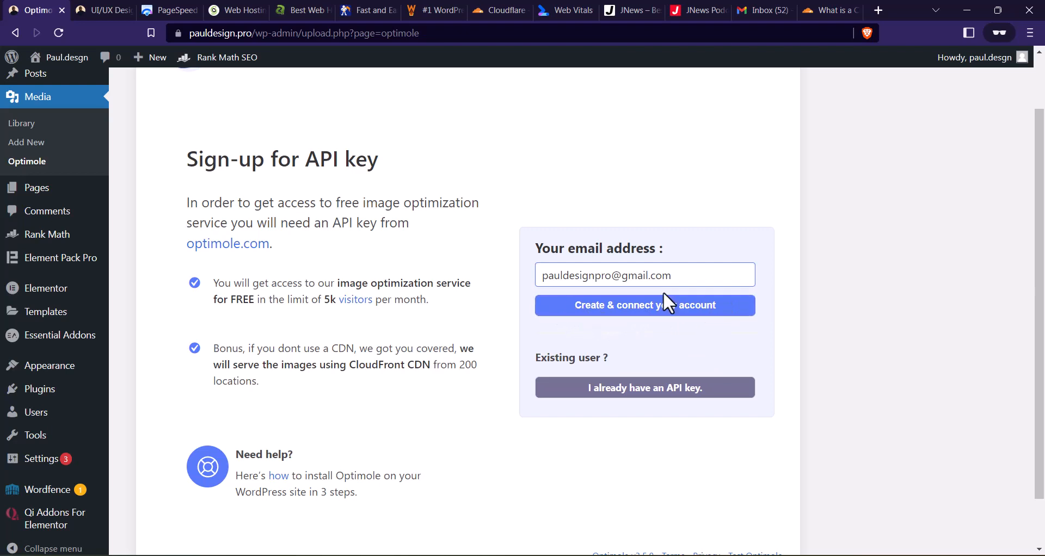
click(639, 311)
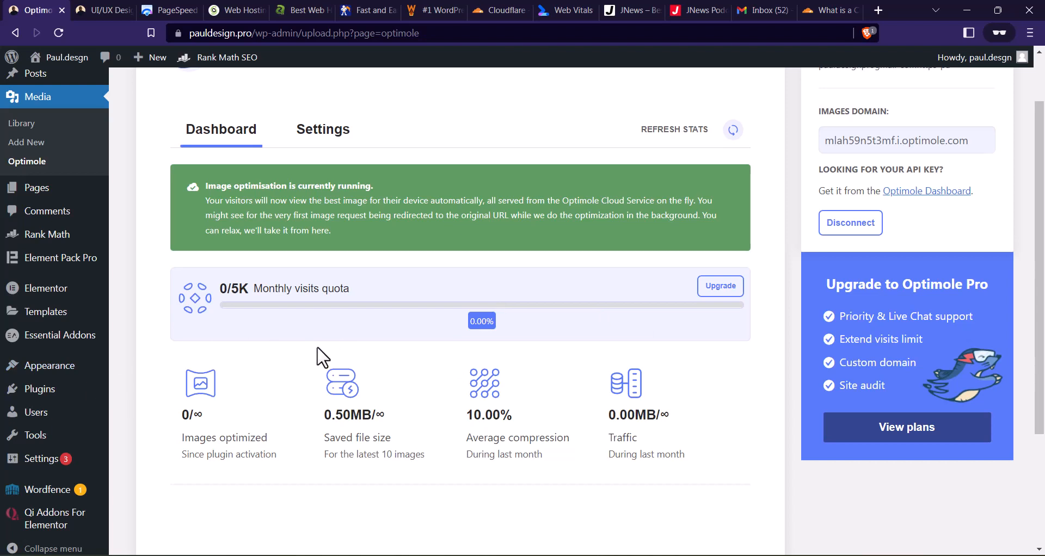
scroll(350, 323, down, 2)
scroll(374, 314, down, 1)
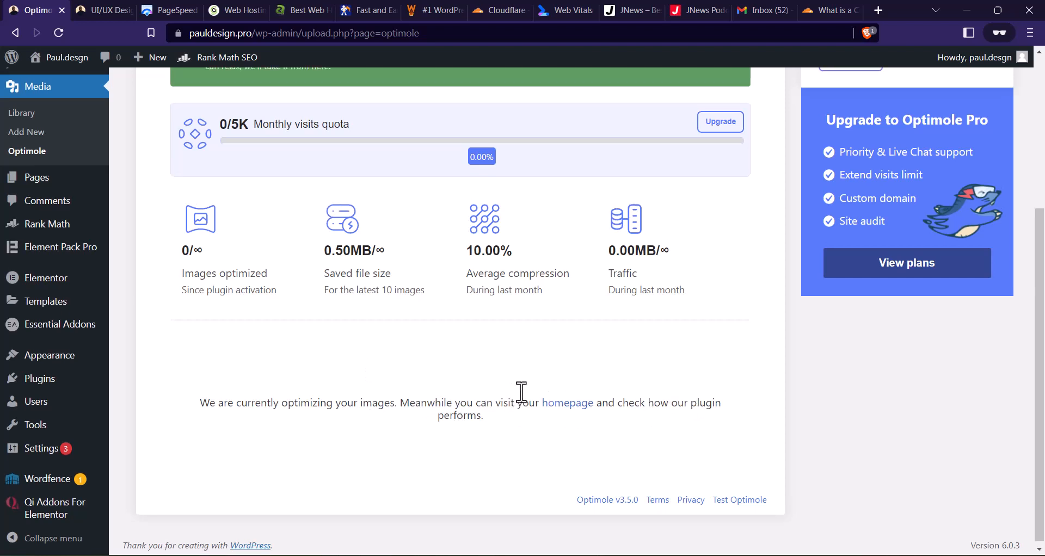
- Look over Optimole's General settings and its Advanced compression options
scroll(516, 395, up, 4)
click(338, 169)
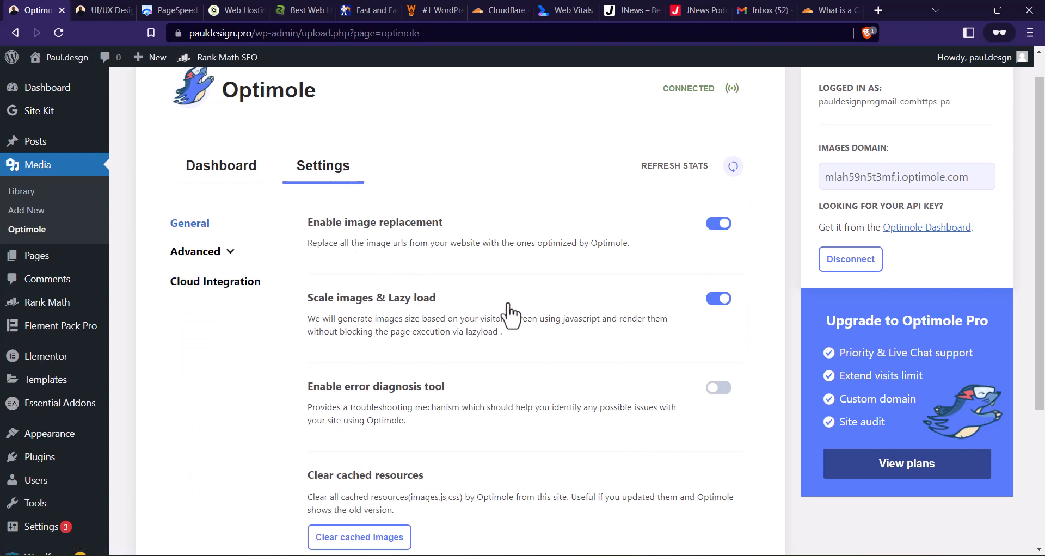
scroll(504, 272, down, 2)
scroll(512, 311, up, 2)
scroll(506, 313, down, 4)
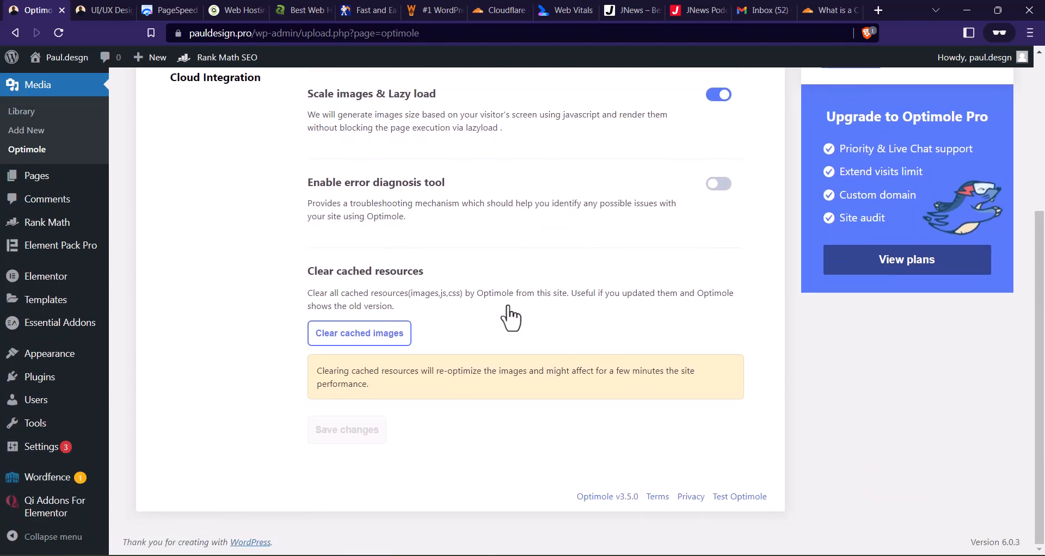
scroll(504, 315, up, 4)
click(216, 265)
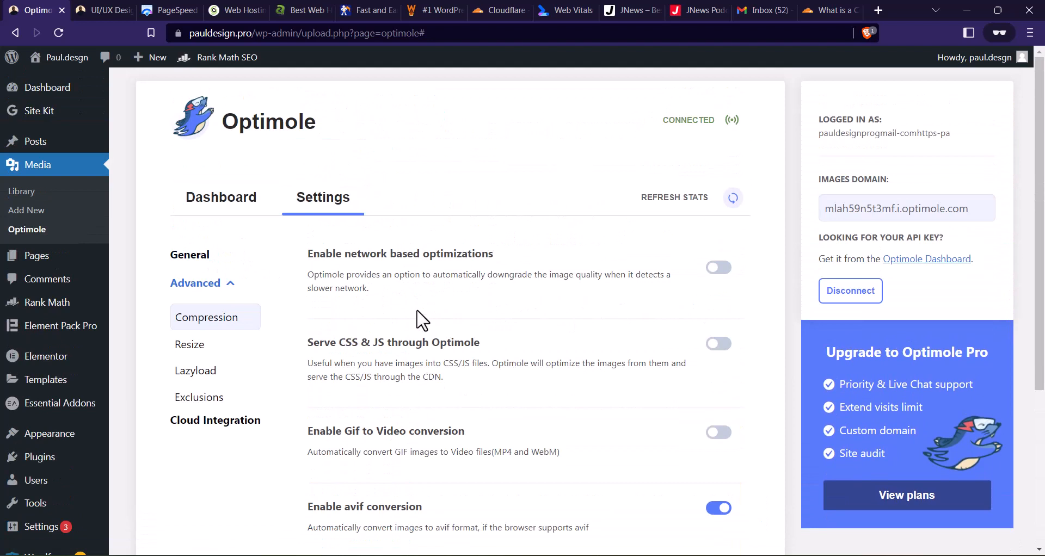
- In Optimole's Resize settings, enable Retina images and save the changes
click(191, 348)
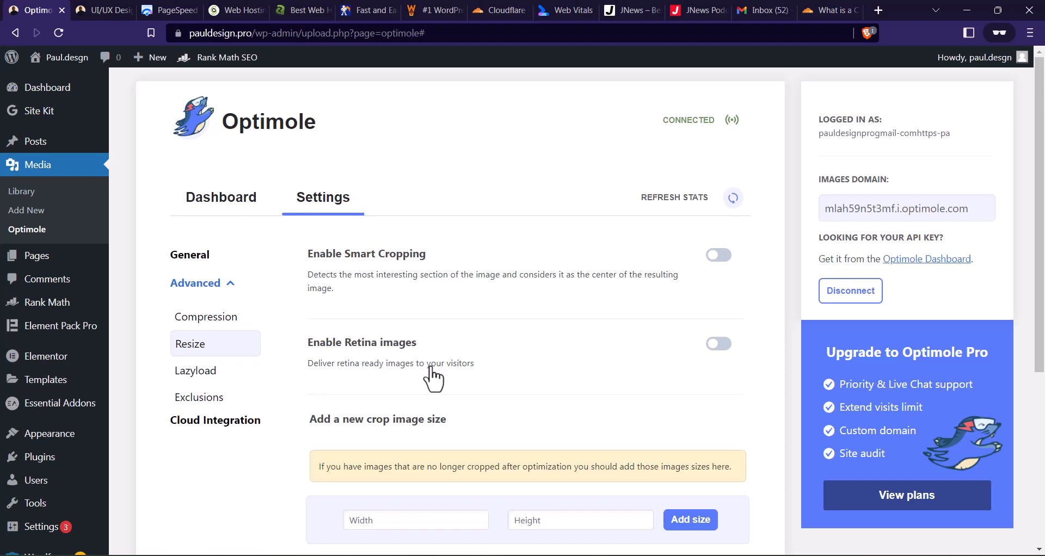
click(722, 345)
scroll(553, 270, down, 5)
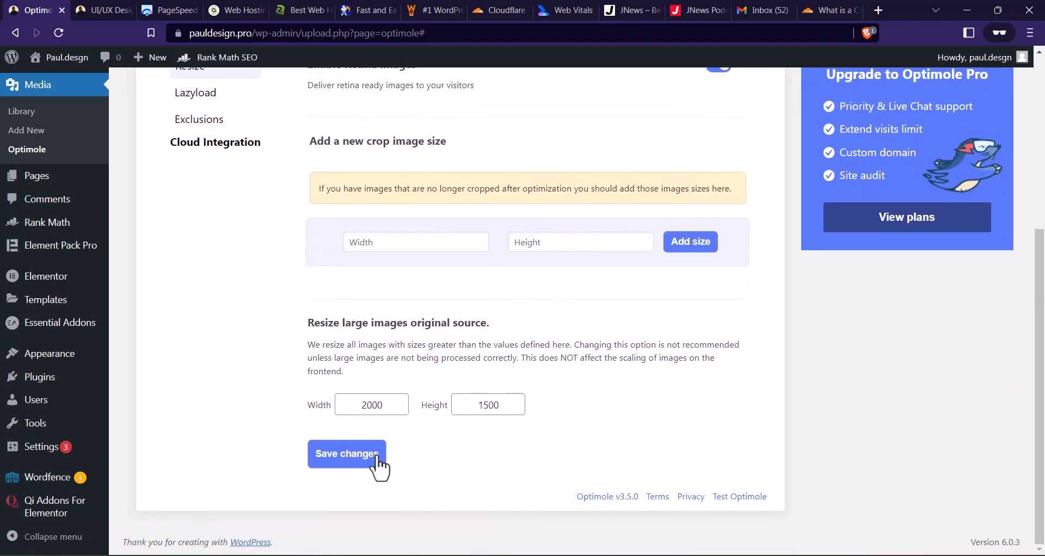
click(339, 457)
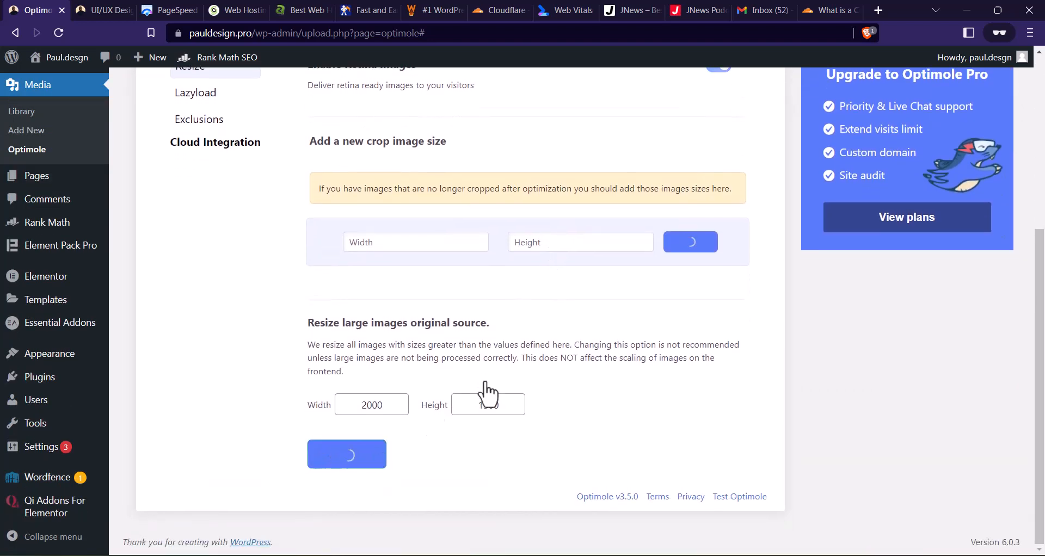
scroll(488, 391, up, 3)
scroll(488, 393, up, 1)
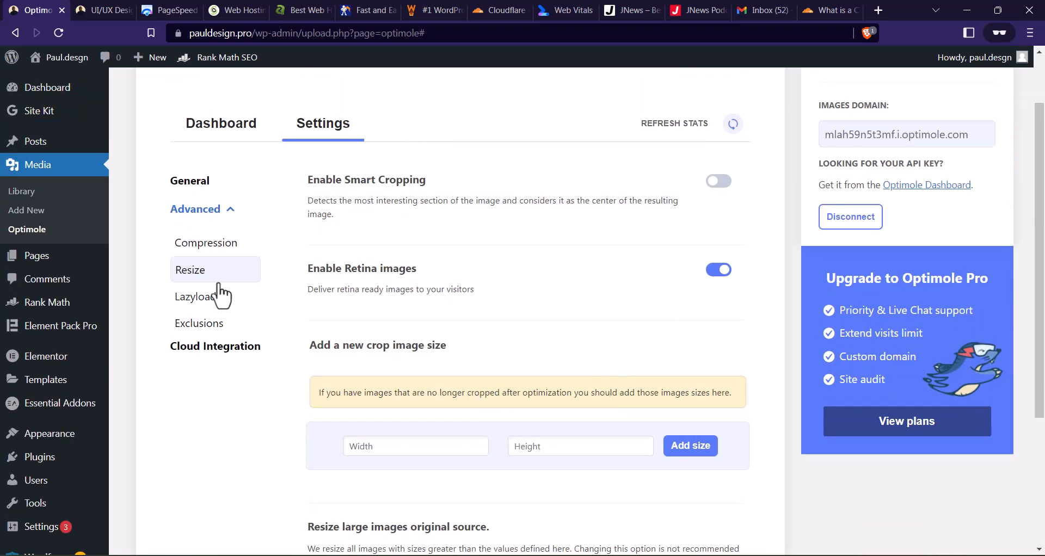
- Open the pauldesign.pro home page in a new tab, check how its images load, and return to the Optimole settings
right_click(48, 55)
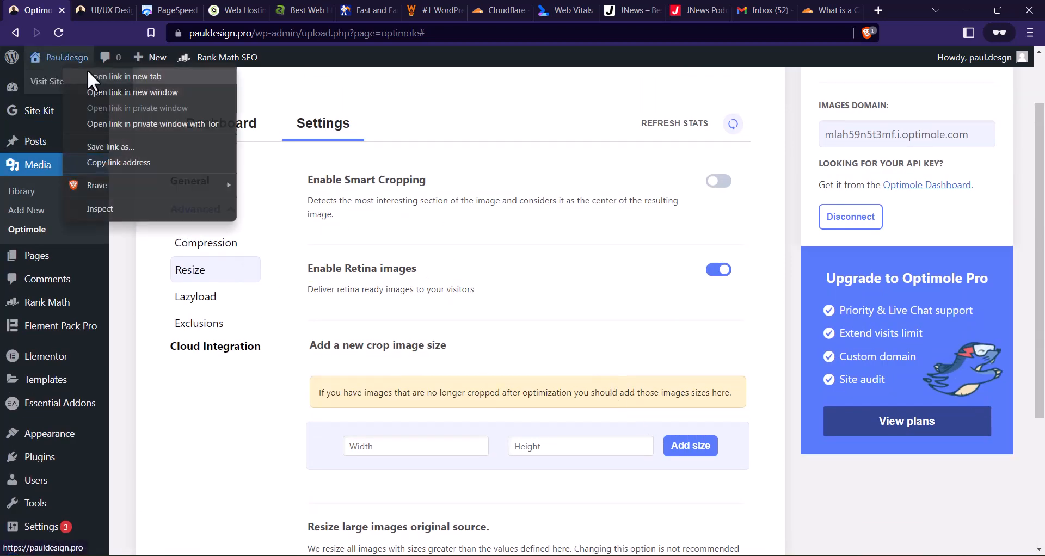
click(109, 72)
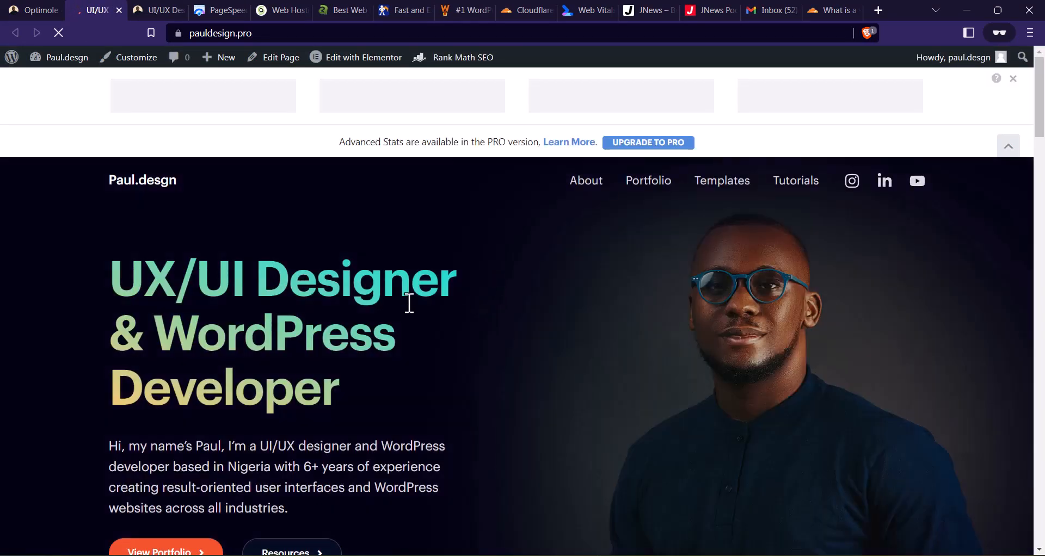
scroll(374, 286, down, 5)
scroll(376, 289, down, 10)
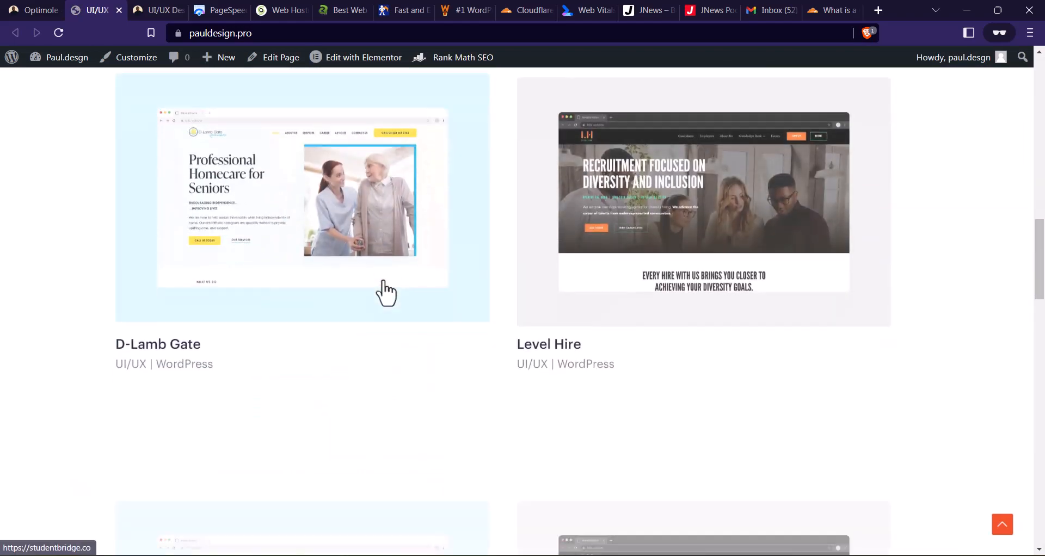
scroll(387, 294, down, 15)
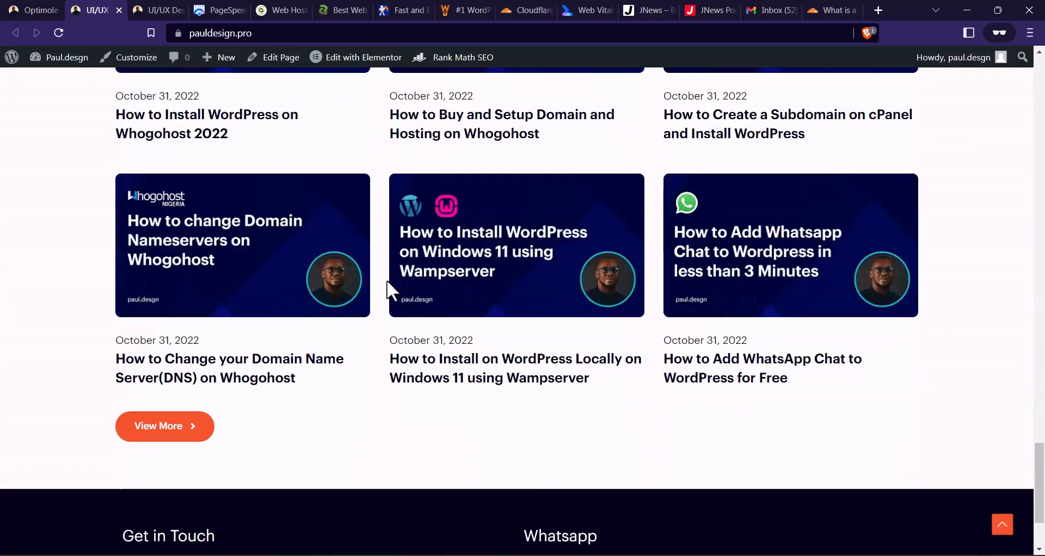
scroll(392, 291, up, 20)
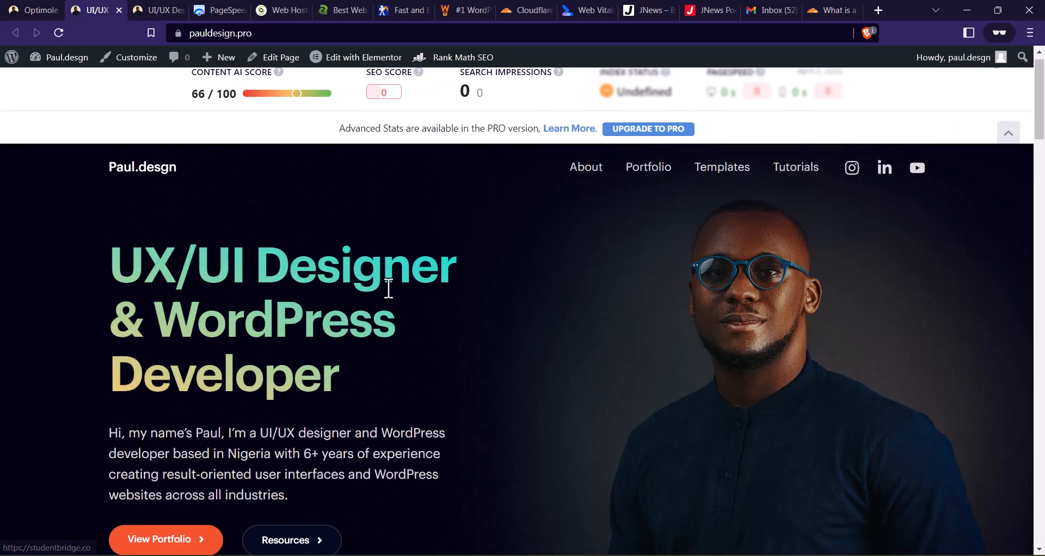
click(49, 9)
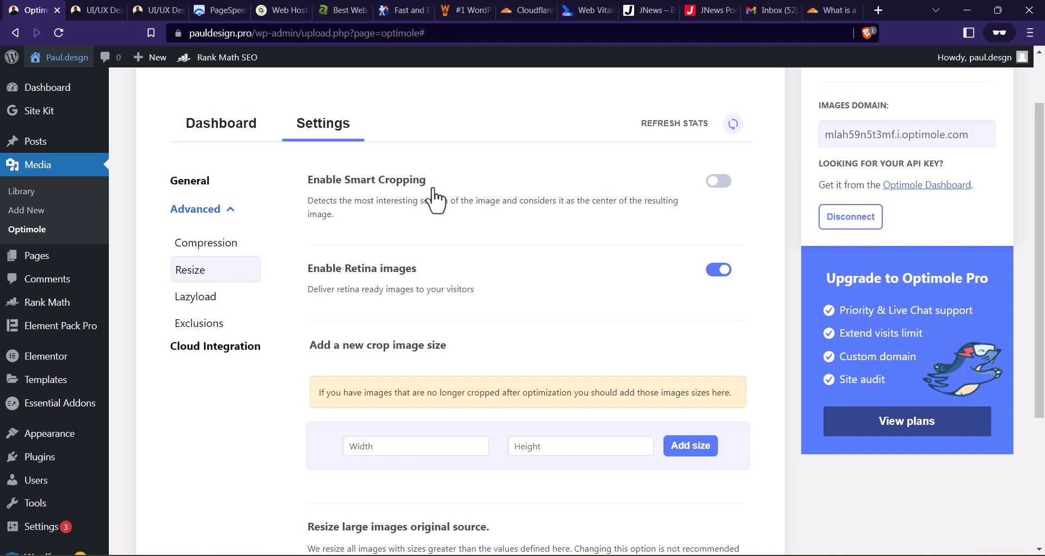
- Visit the WP Rocket website and review the prices of its Single, Plus and Infinite licenses
click(465, 9)
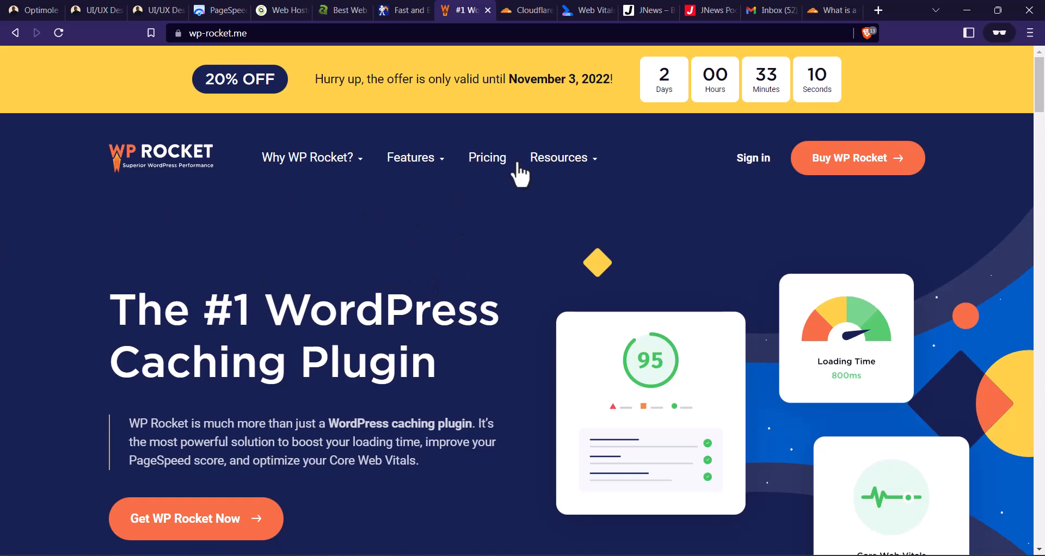
click(488, 159)
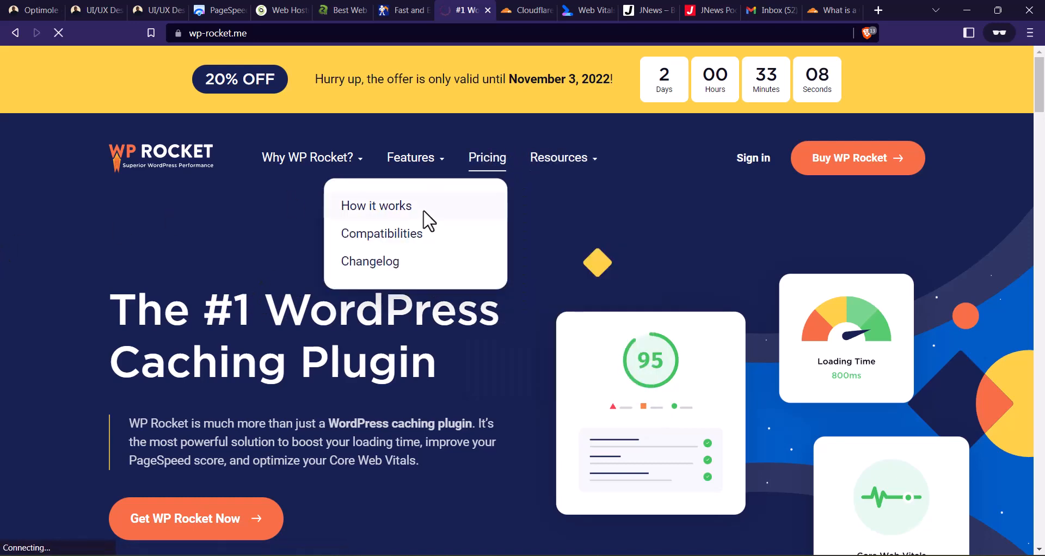
scroll(430, 231, down, 5)
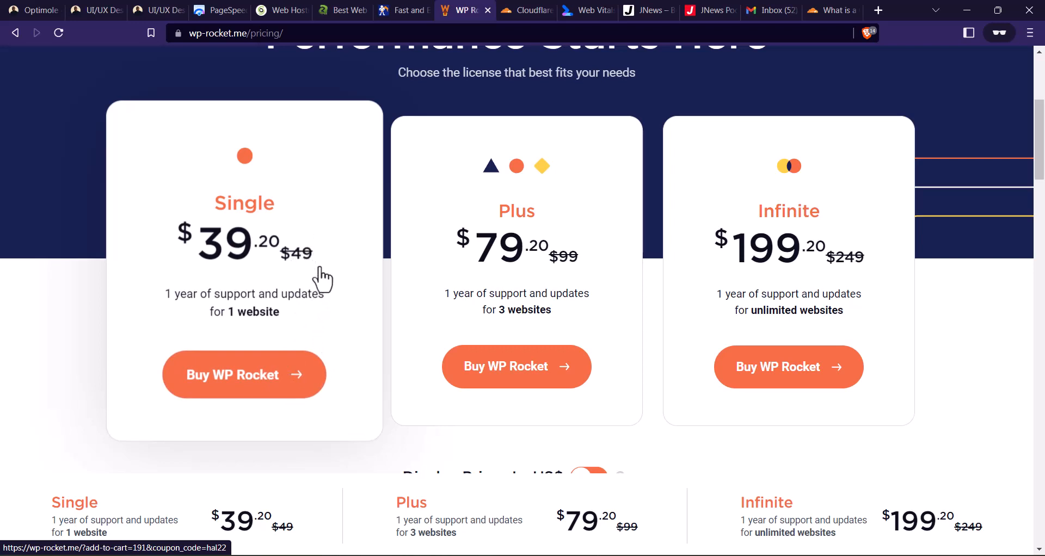
scroll(327, 261, up, 3)
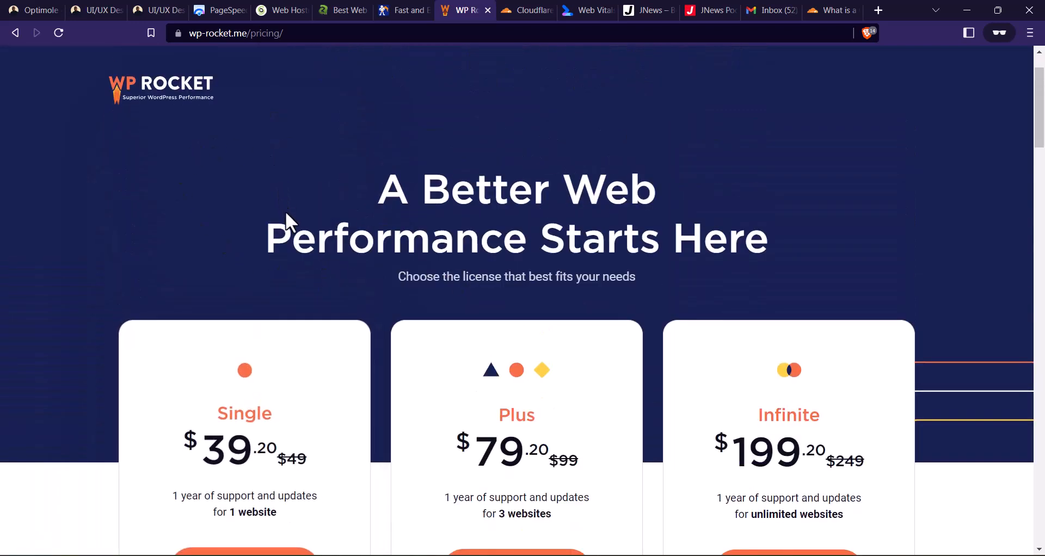
- In the WordPress admin, upload and install the plugin file wp-rocket_3.12.2.zip, then activate it
click(54, 9)
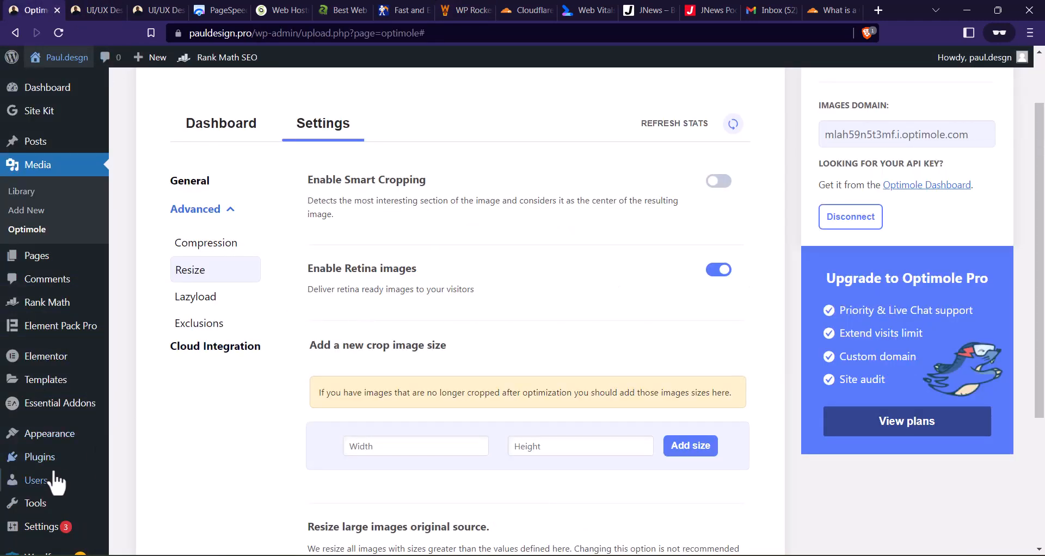
click(112, 459)
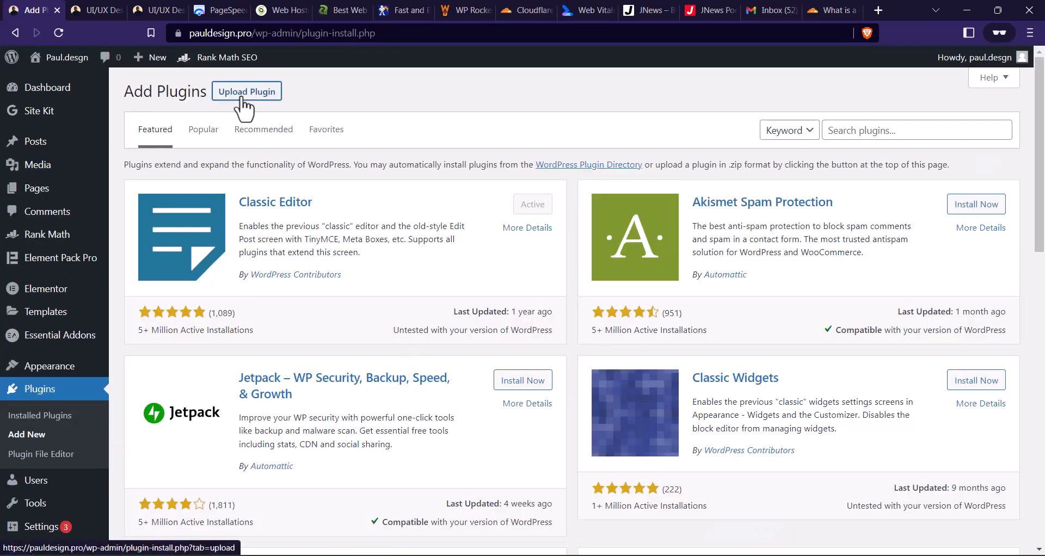
click(239, 100)
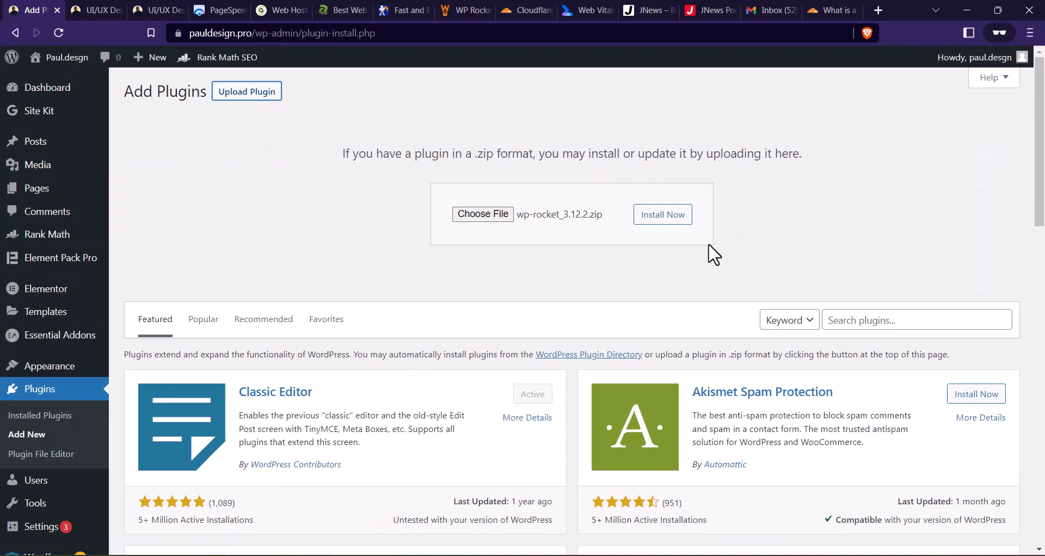
click(665, 217)
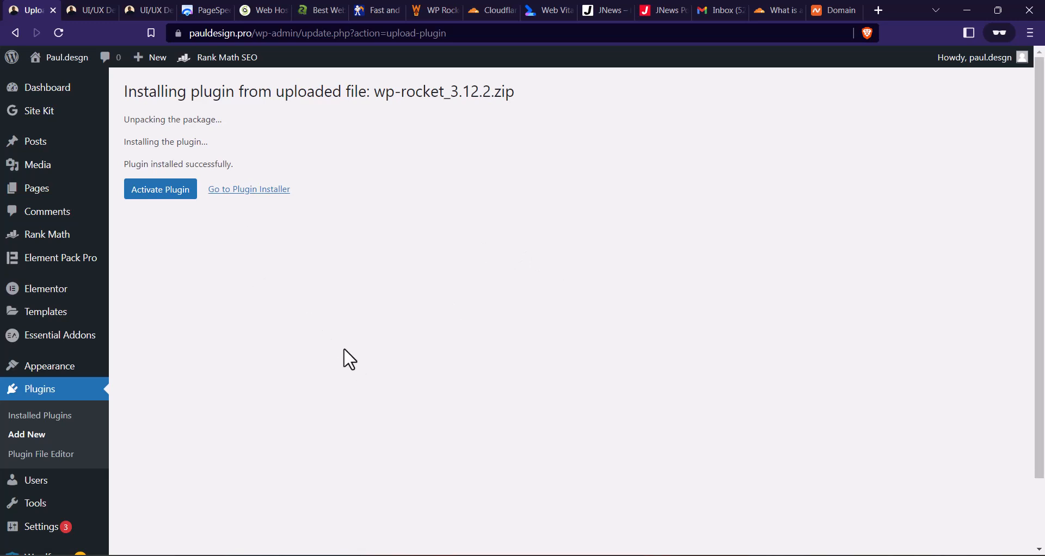
click(172, 196)
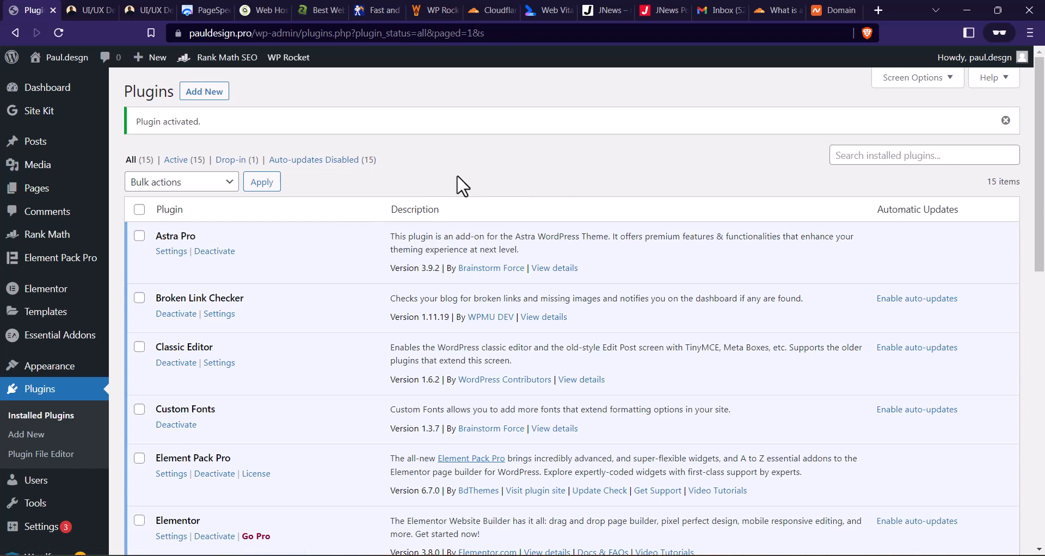
- In WP Rocket's Cache settings, enable caching for mobile devices and save the changes
scroll(24, 181, down, 3)
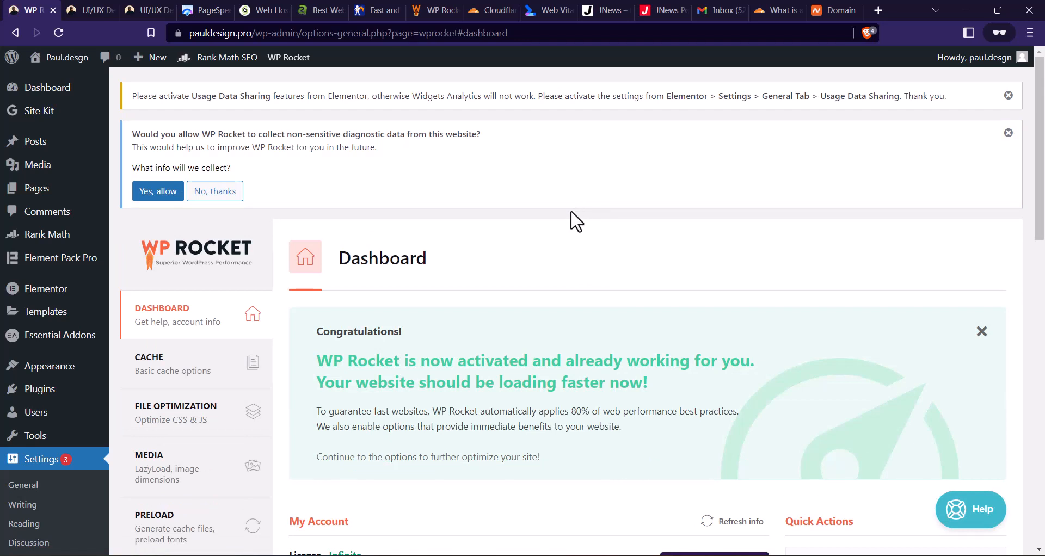
scroll(548, 227, down, 4)
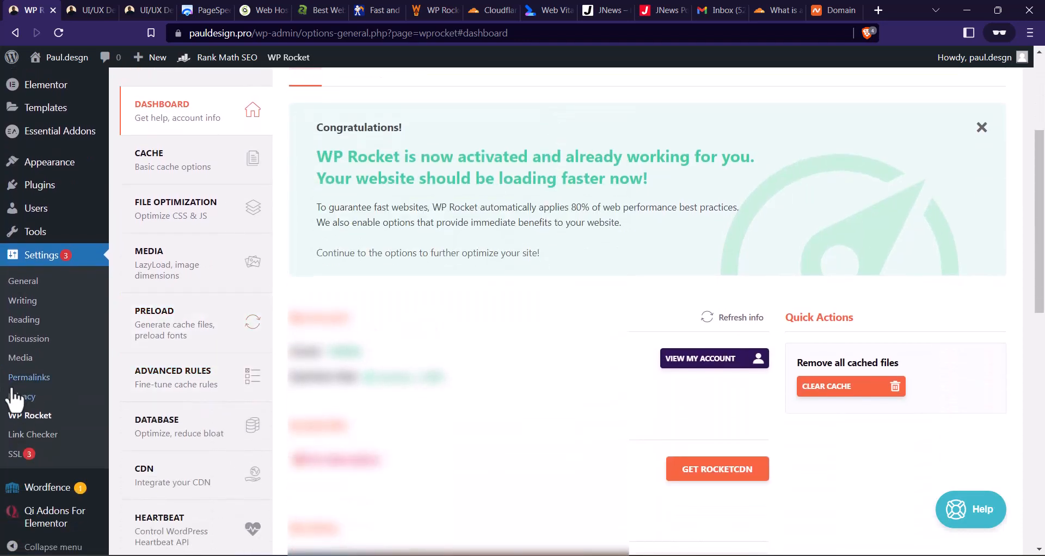
click(34, 416)
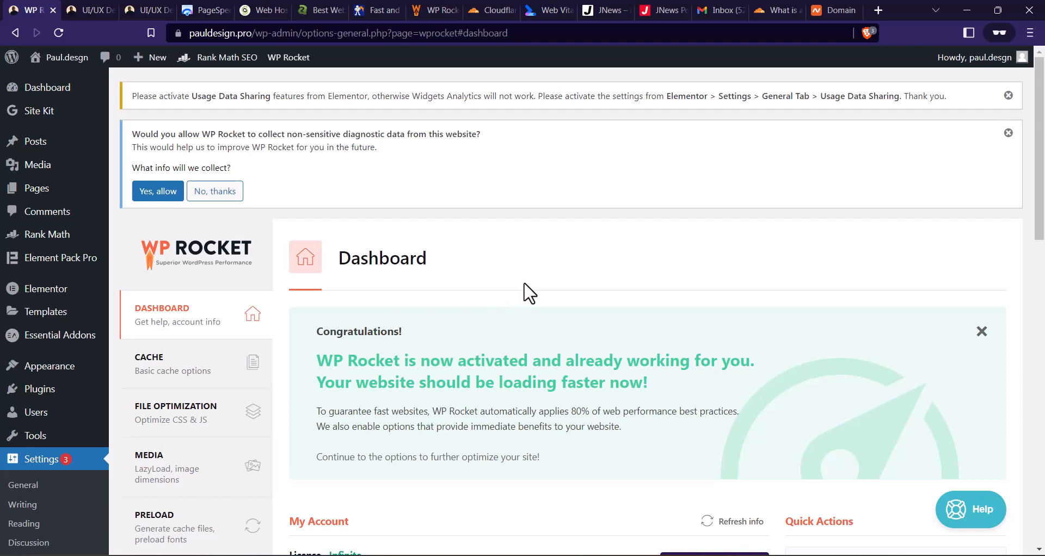
scroll(531, 291, down, 1)
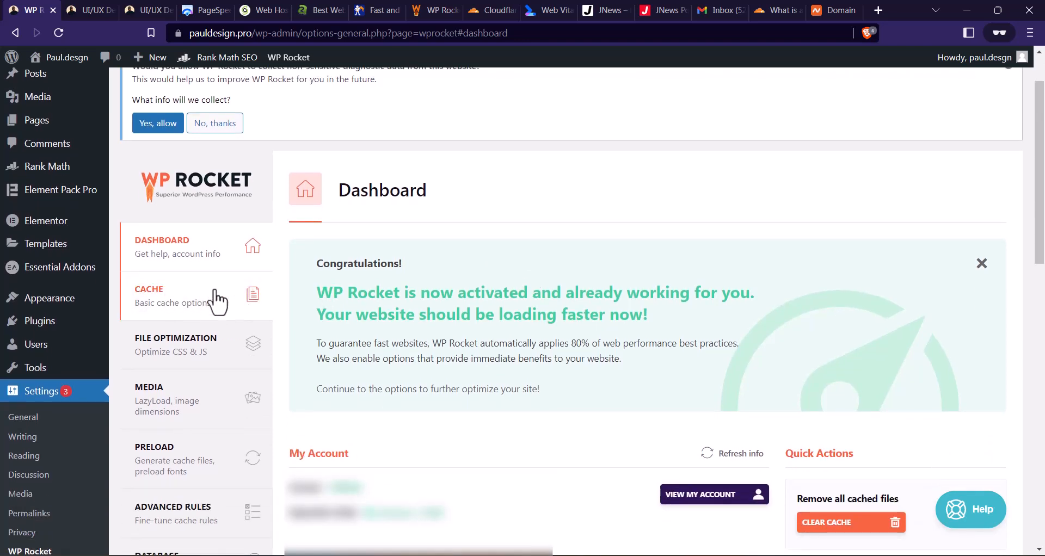
click(171, 310)
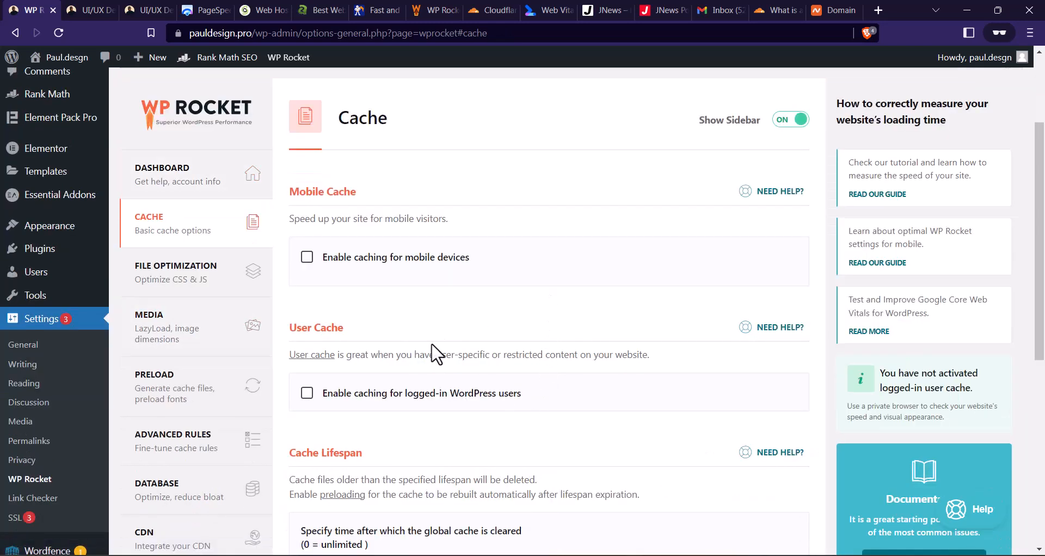
click(307, 257)
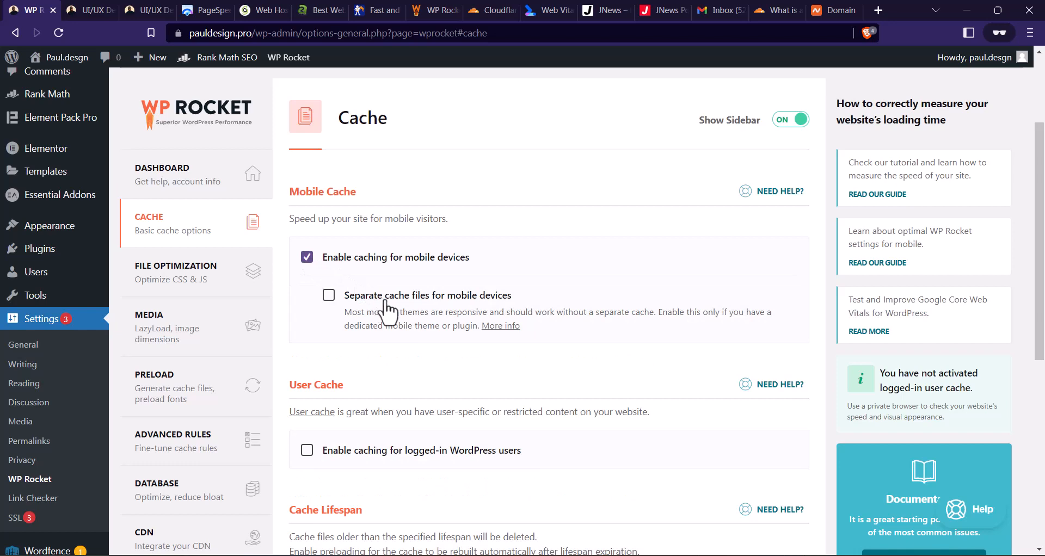
scroll(408, 280, down, 5)
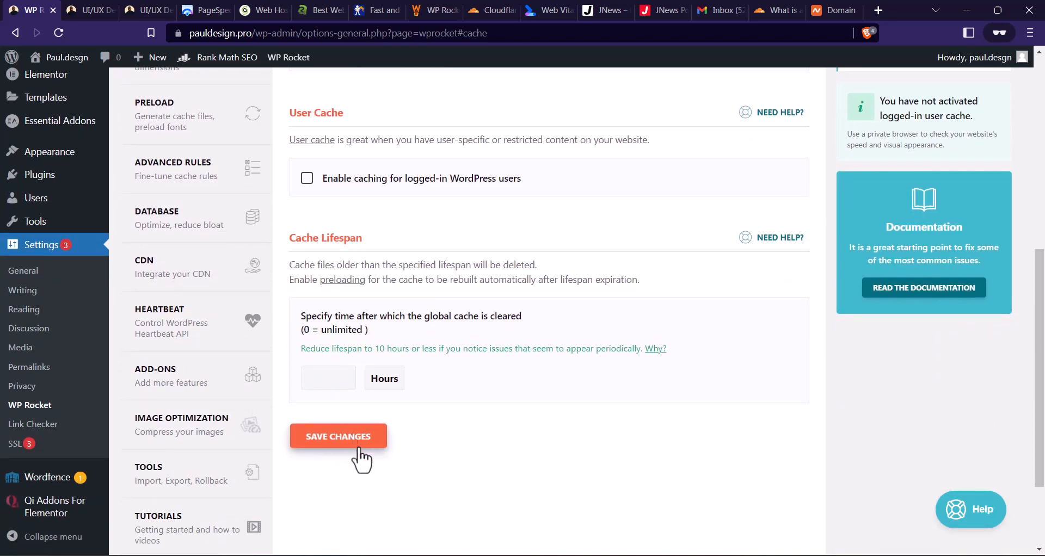
click(363, 436)
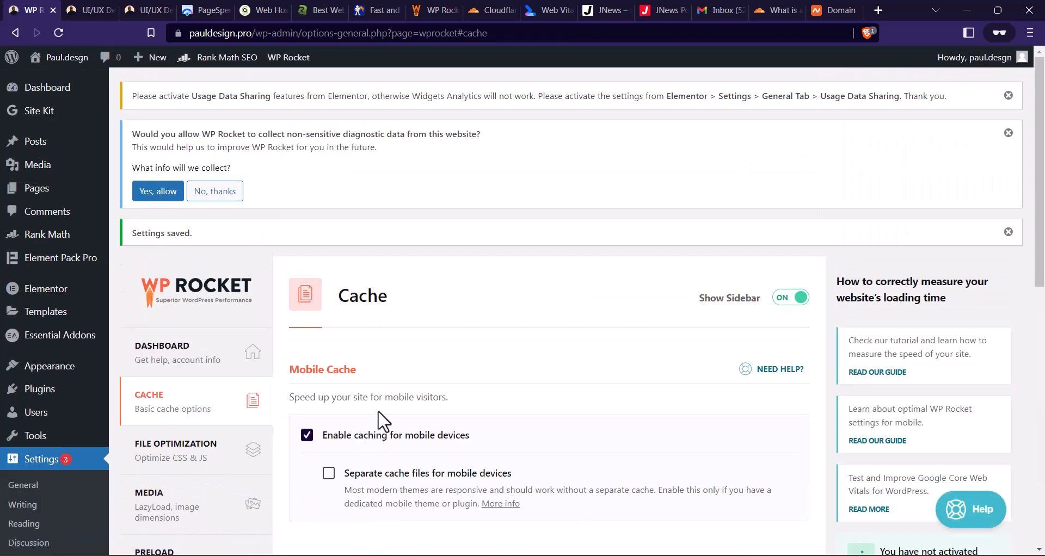
- In WP Rocket's File Optimization settings, activate Minify CSS files and accept the breakage warning
scroll(426, 266, down, 1)
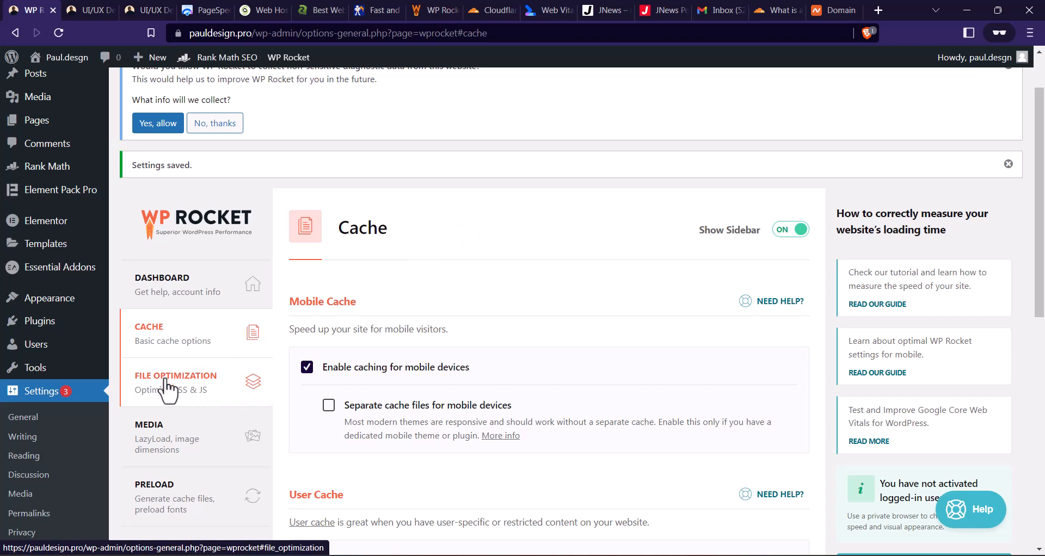
click(208, 391)
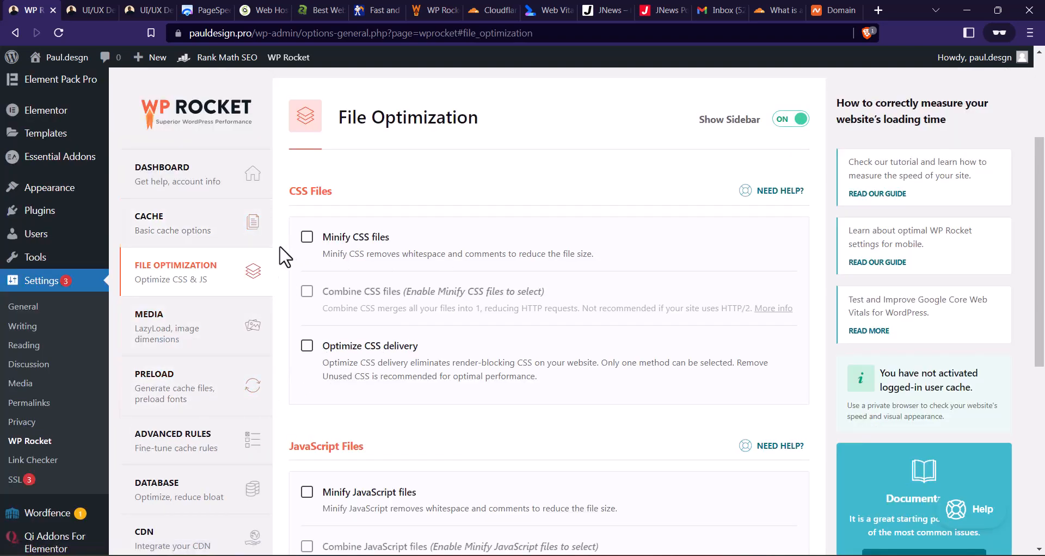
click(307, 236)
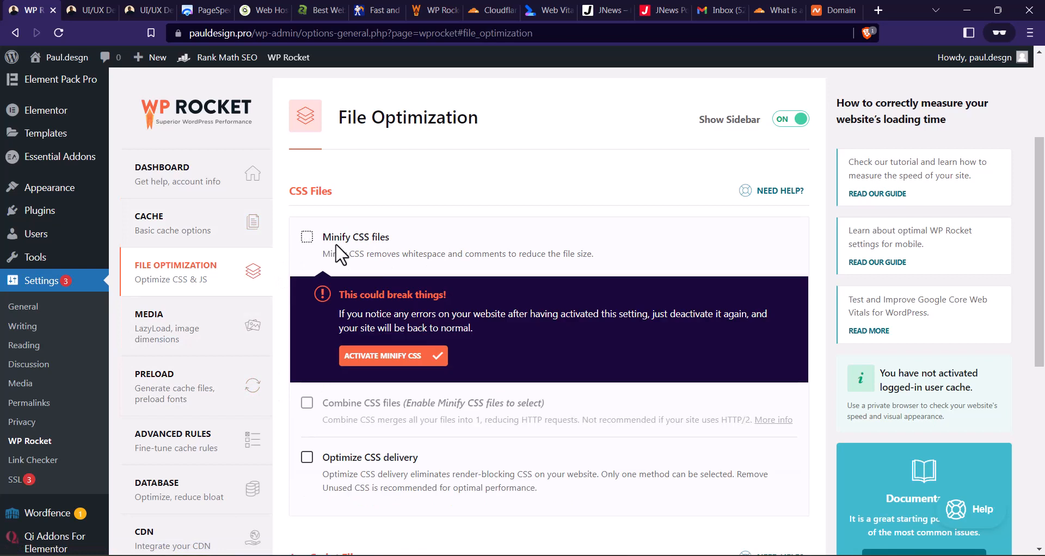
click(416, 356)
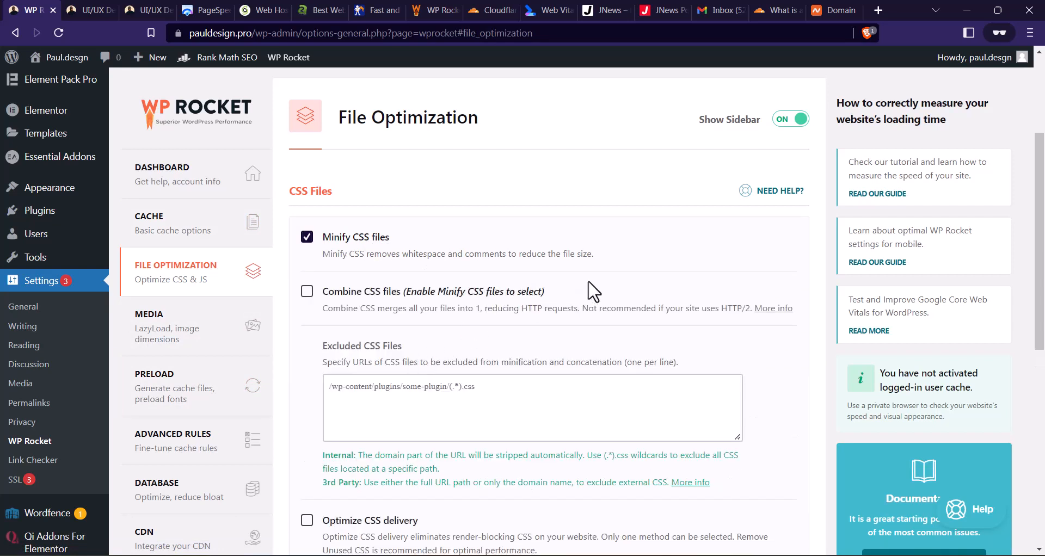
scroll(503, 288, down, 8)
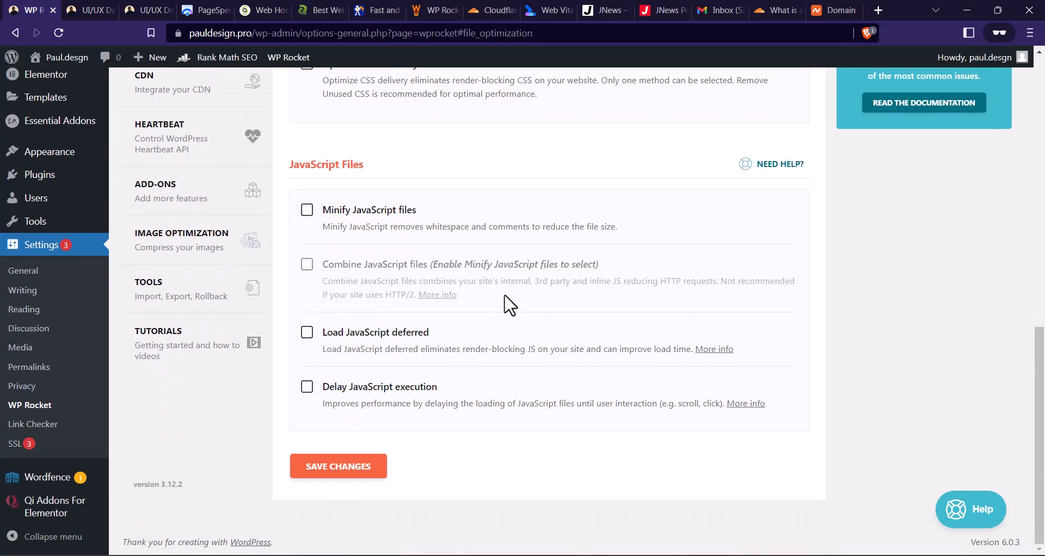
- Save the WP Rocket File Optimization settings with CSS minification enabled
click(360, 471)
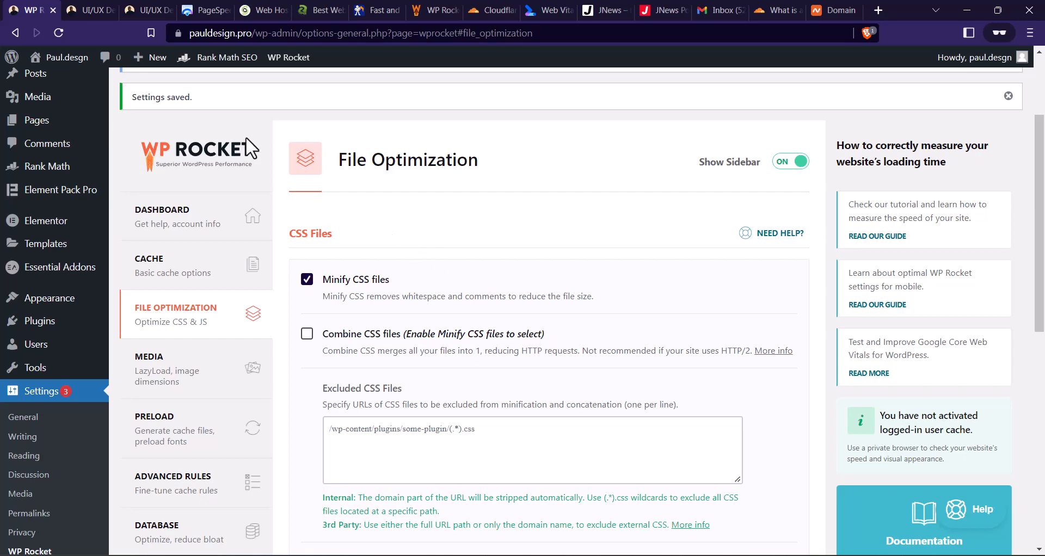
- Copy the pauldesign.pro address, load it in Firefox and inspect the homepage sections for breakage, then return to the WP Rocket settings
click(89, 11)
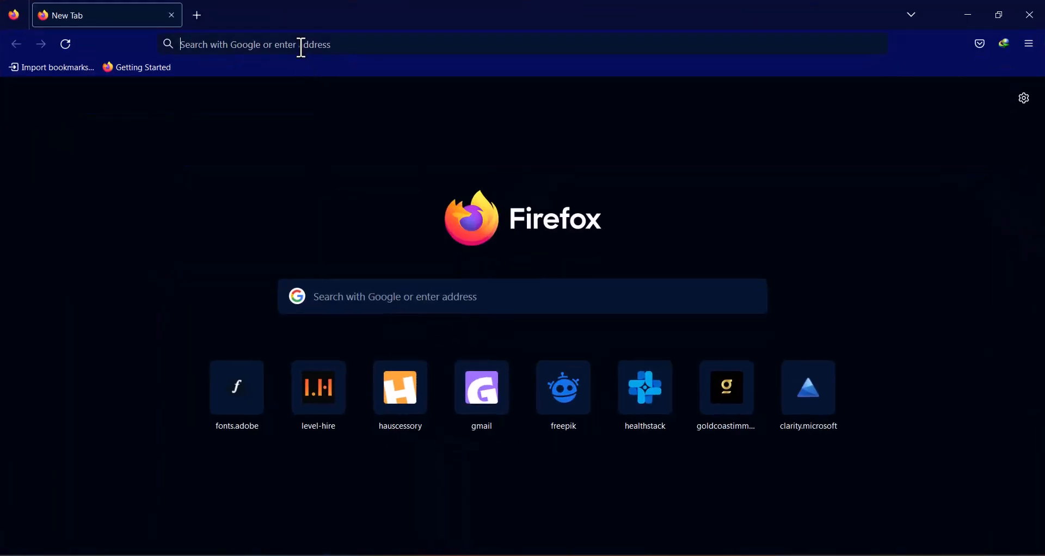
click(302, 48)
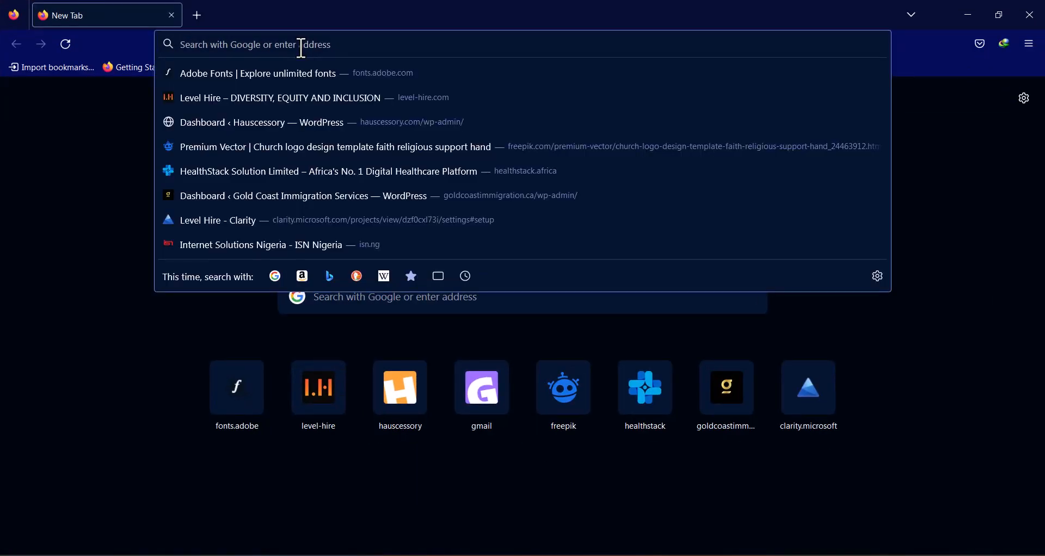
text(https://pauldesign.pro/)
key(Return)
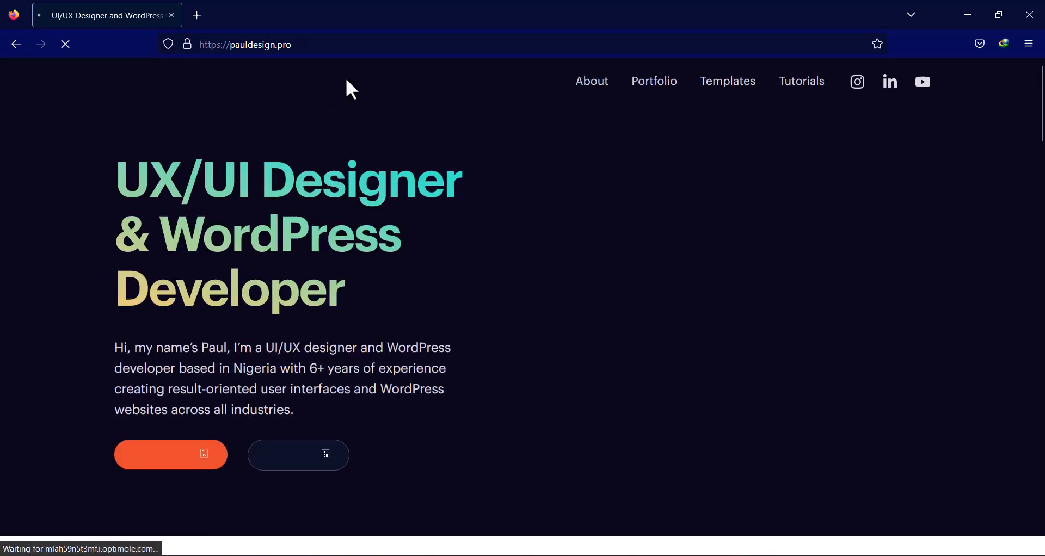
scroll(348, 109, down, 15)
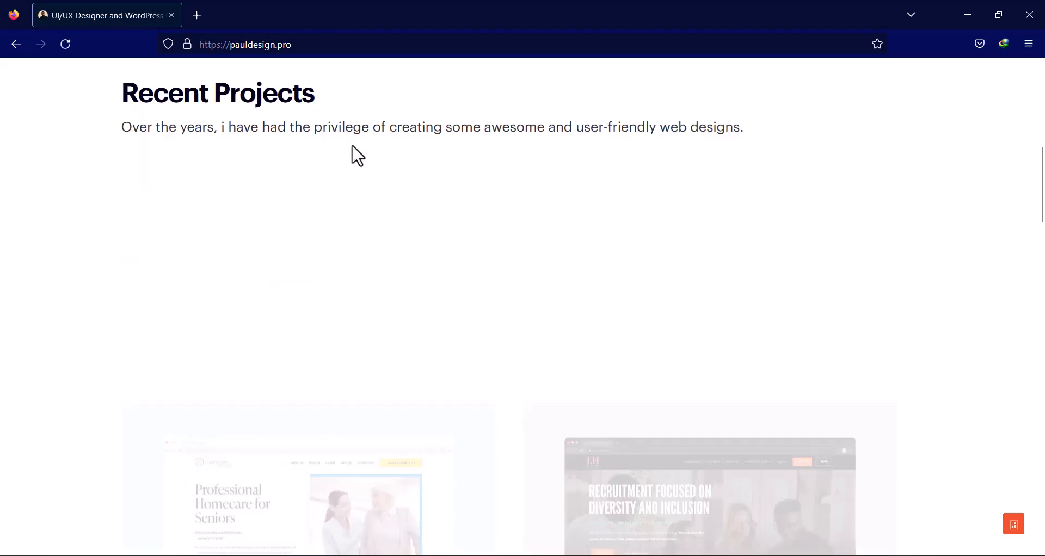
scroll(359, 172, down, 20)
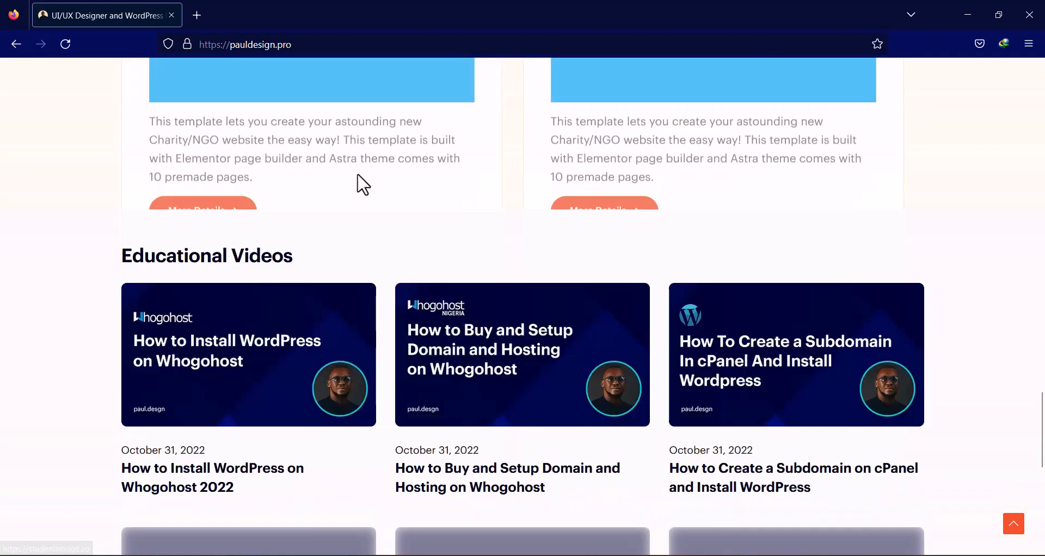
scroll(374, 204, up, 20)
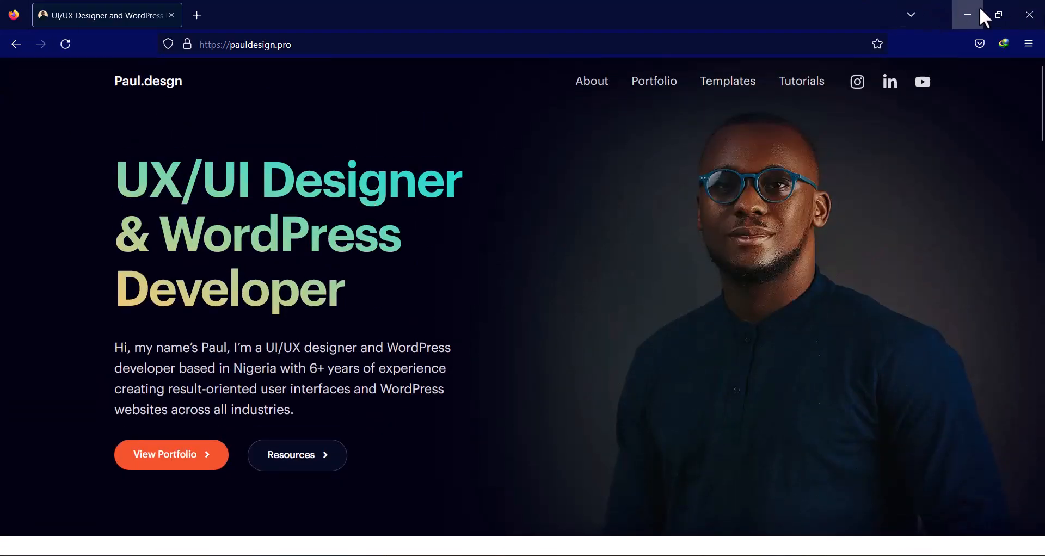
click(979, 9)
key(ctrl+shift+Tab)
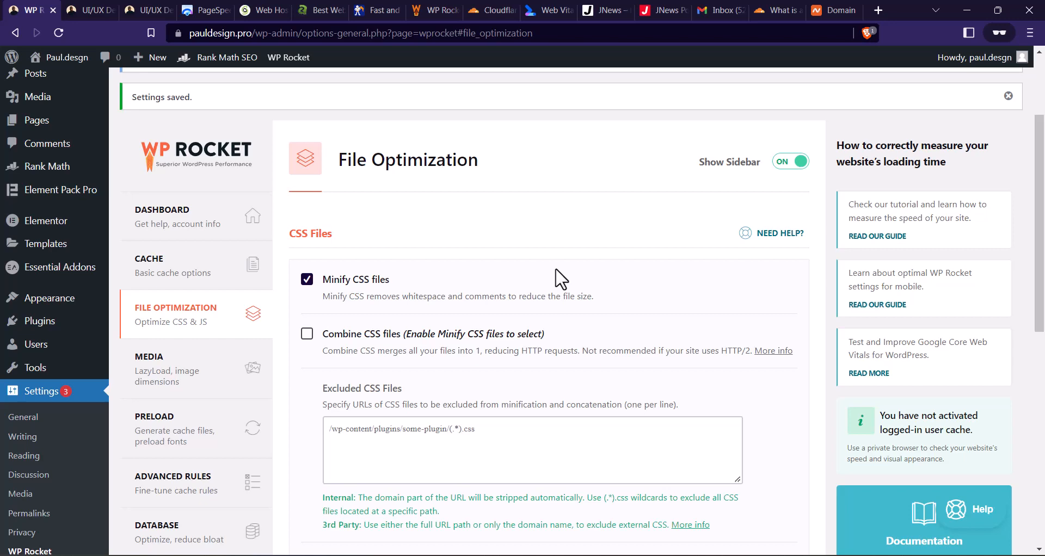
- Enable Optimize CSS delivery with the Remove Unused CSS method, accept the breakage warning and save the changes
scroll(555, 217, down, 2)
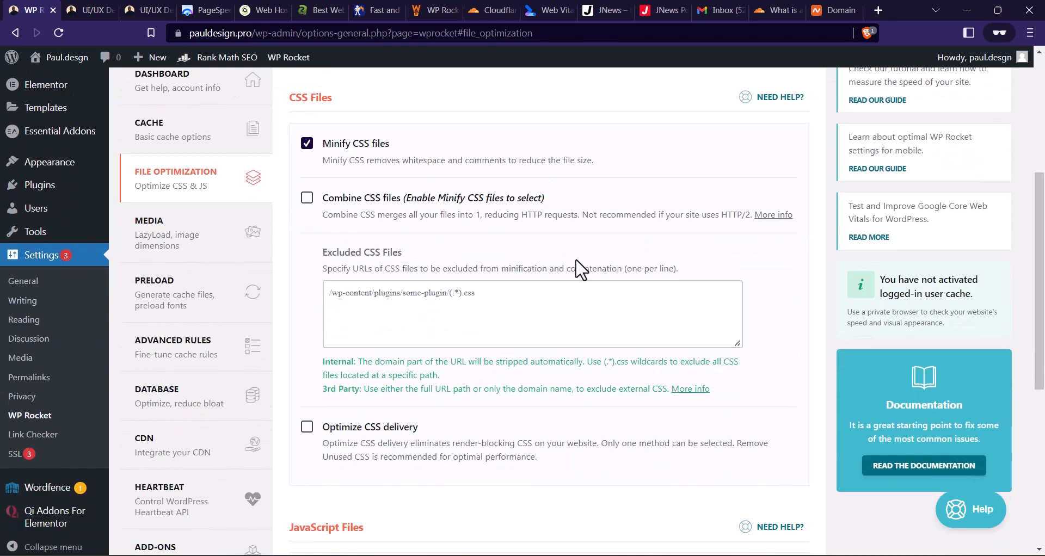
scroll(381, 348, down, 1)
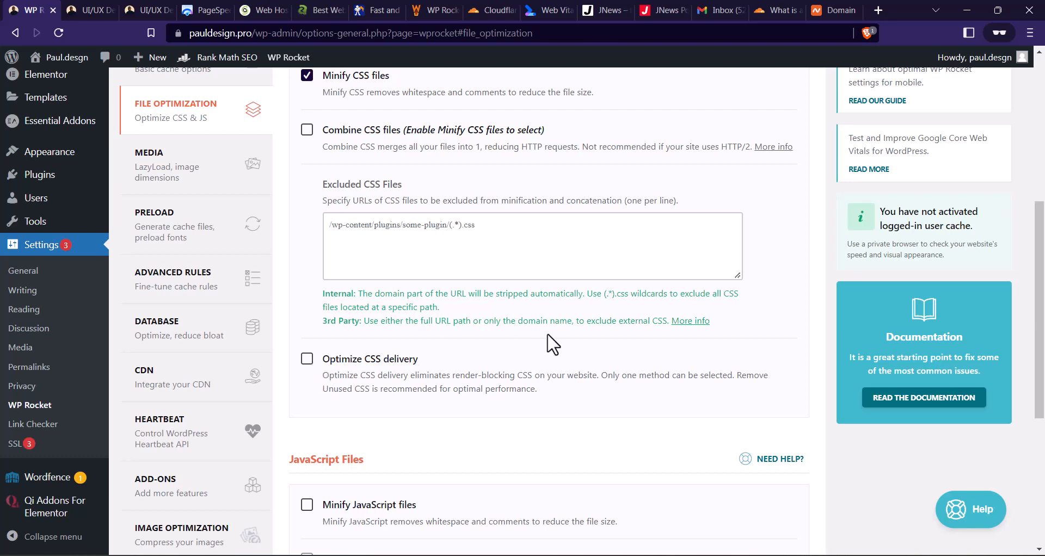
click(307, 359)
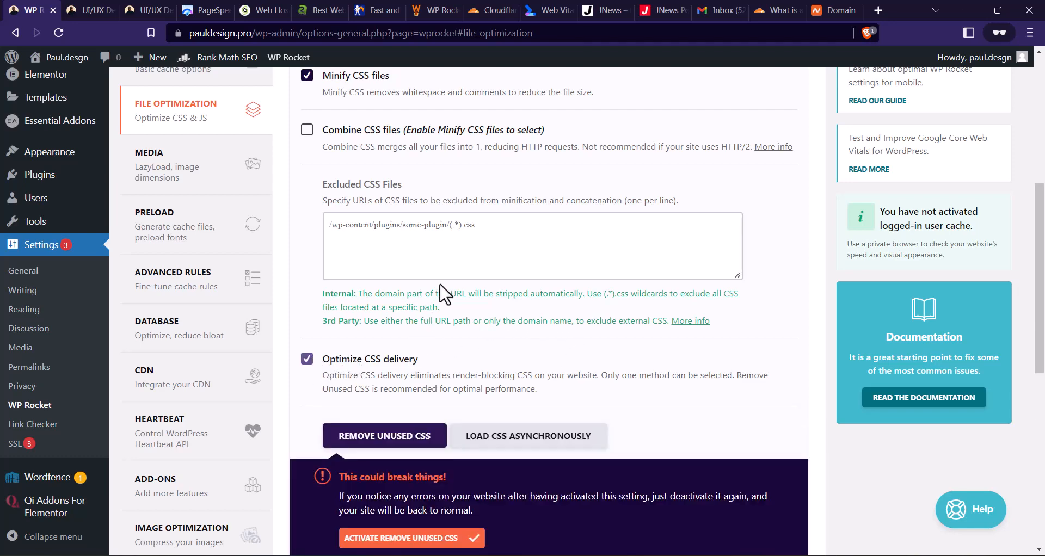
scroll(321, 327, down, 3)
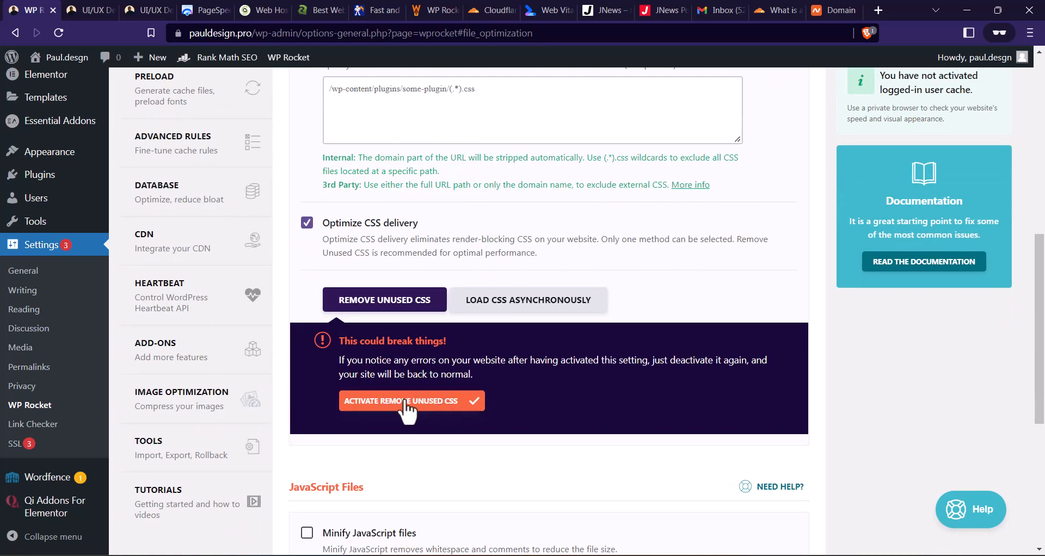
click(434, 406)
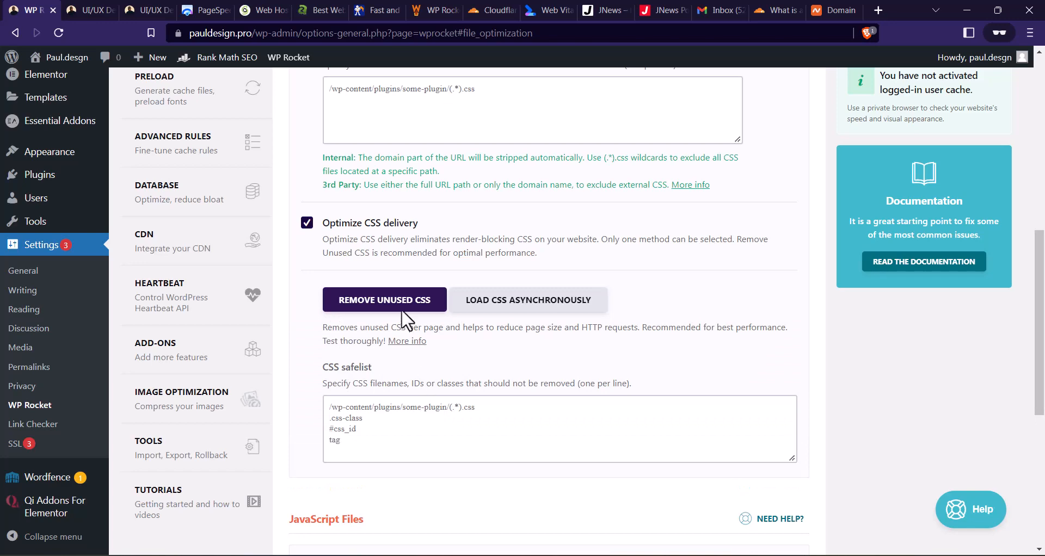
scroll(382, 223, down, 6)
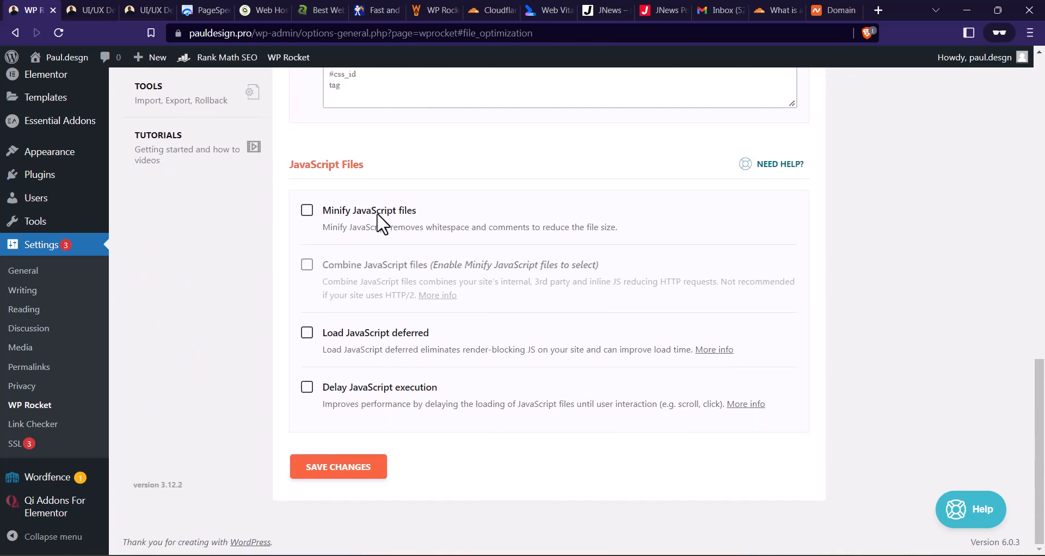
click(339, 467)
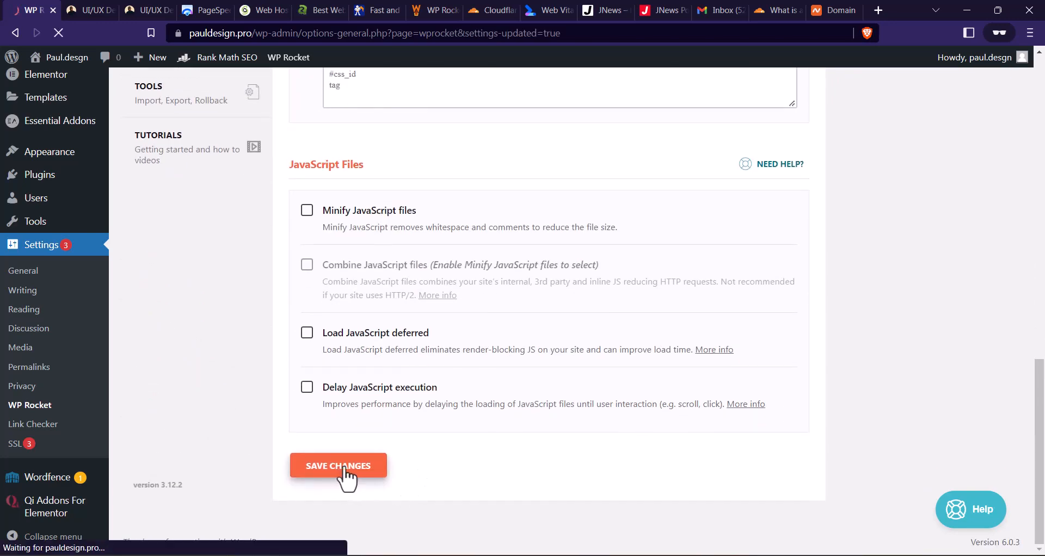
scroll(529, 158, down, 3)
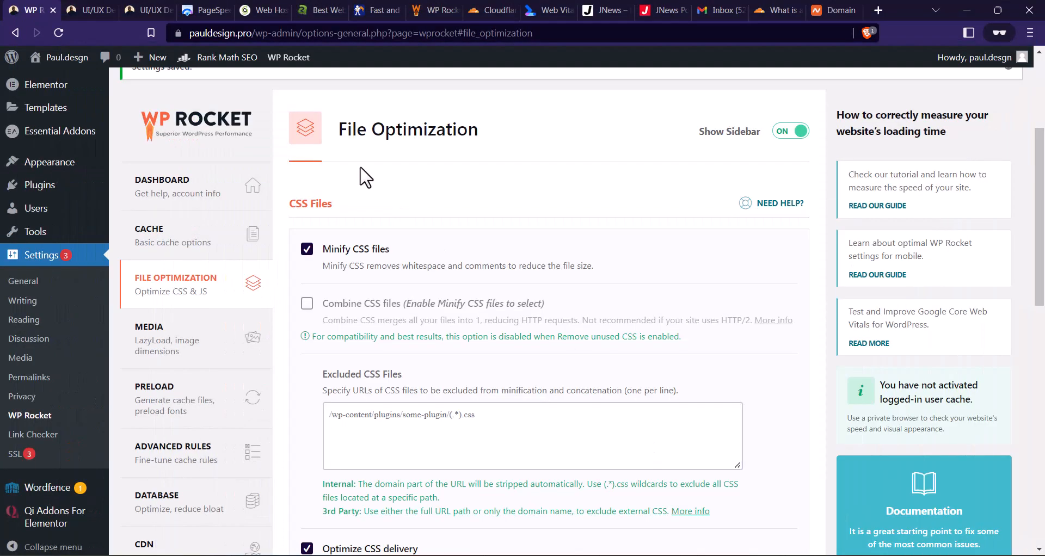
click(242, 32)
drag(253, 33, 179, 41)
key(ctrl+c)
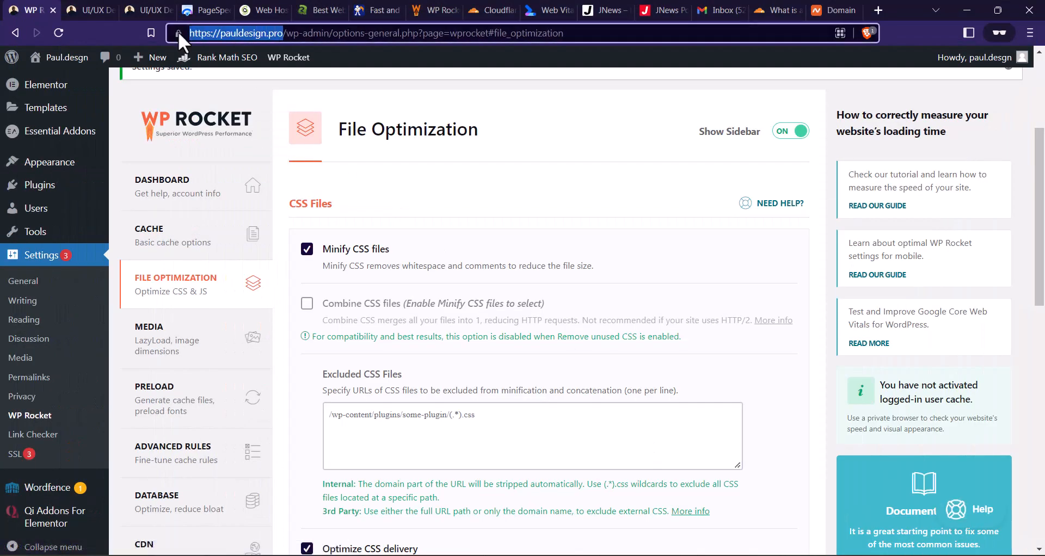
click(648, 555)
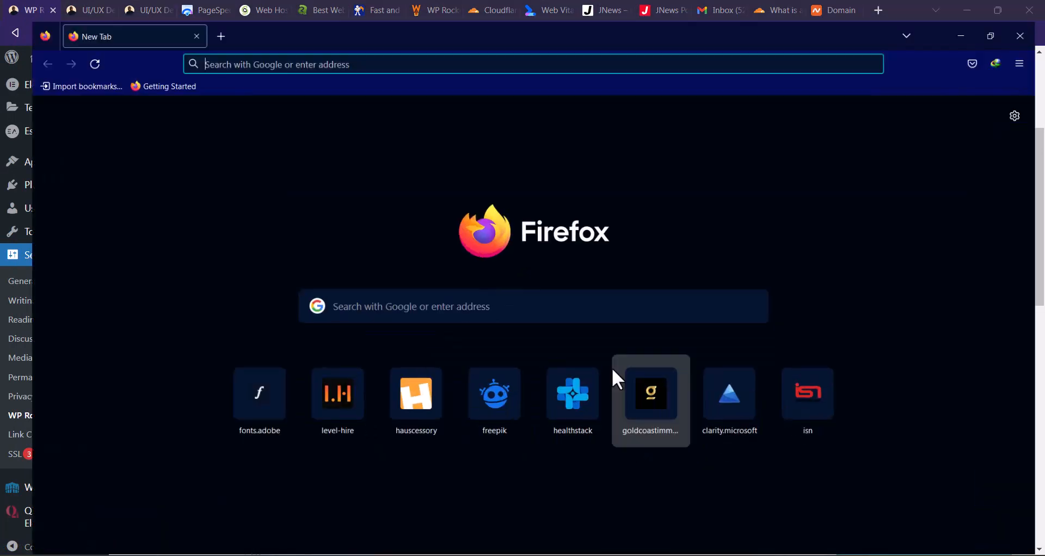
key(ctrl+v)
key(Return)
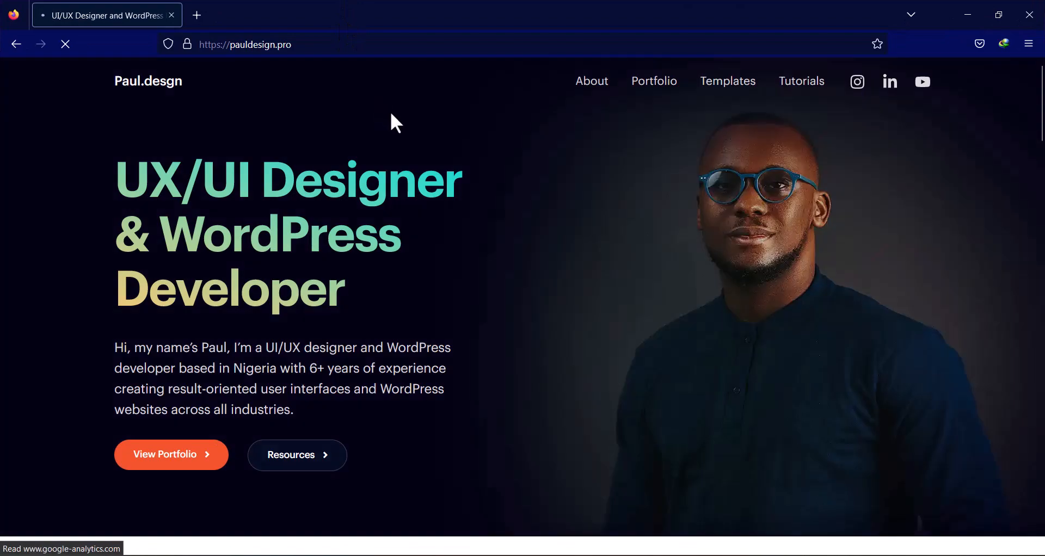
scroll(427, 161, down, 3)
scroll(414, 168, up, 3)
scroll(414, 175, down, 12)
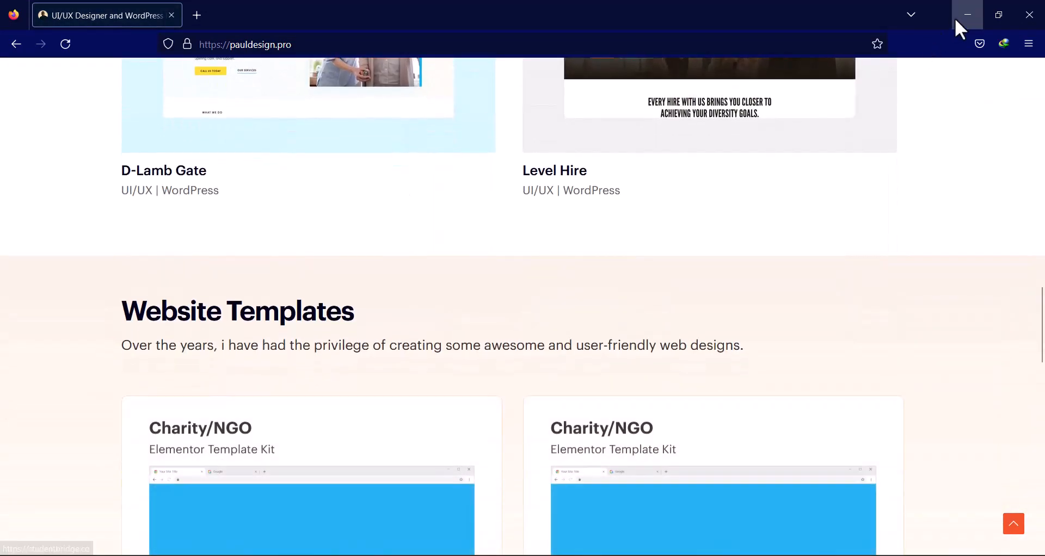
click(956, 17)
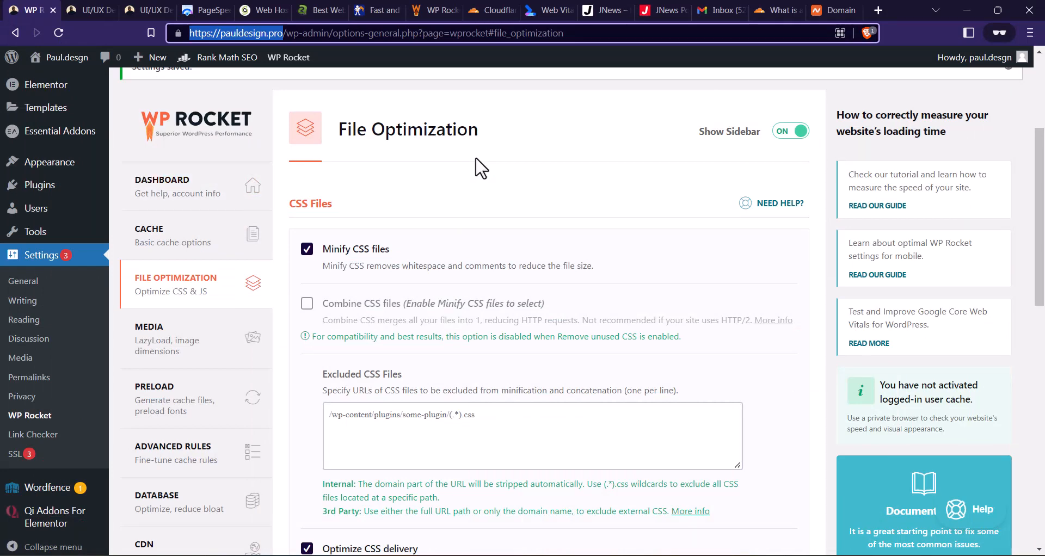
- Activate Minify JavaScript files in the File Optimization settings, accept the breakage warning and save the changes
scroll(481, 169, down, 10)
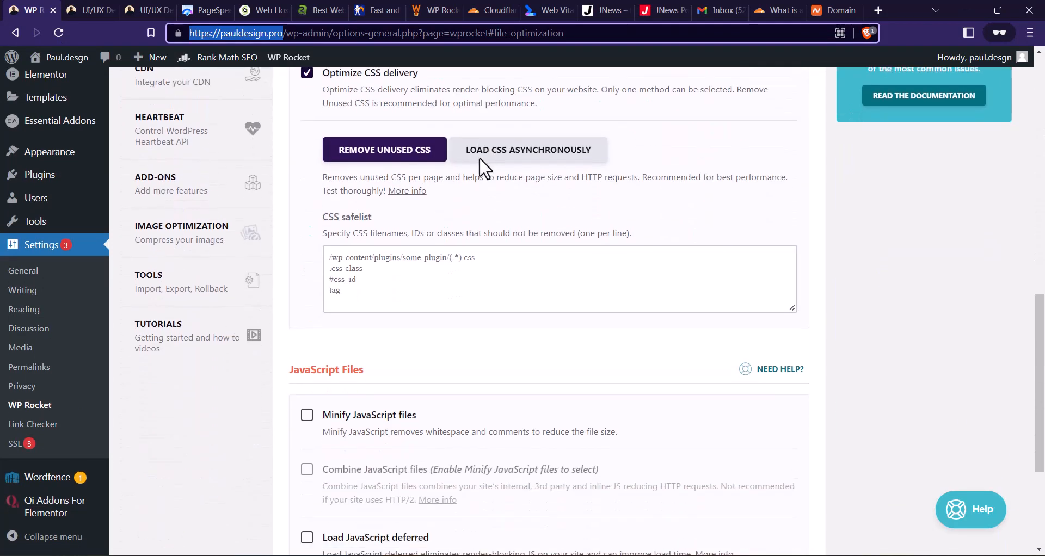
scroll(484, 169, down, 1)
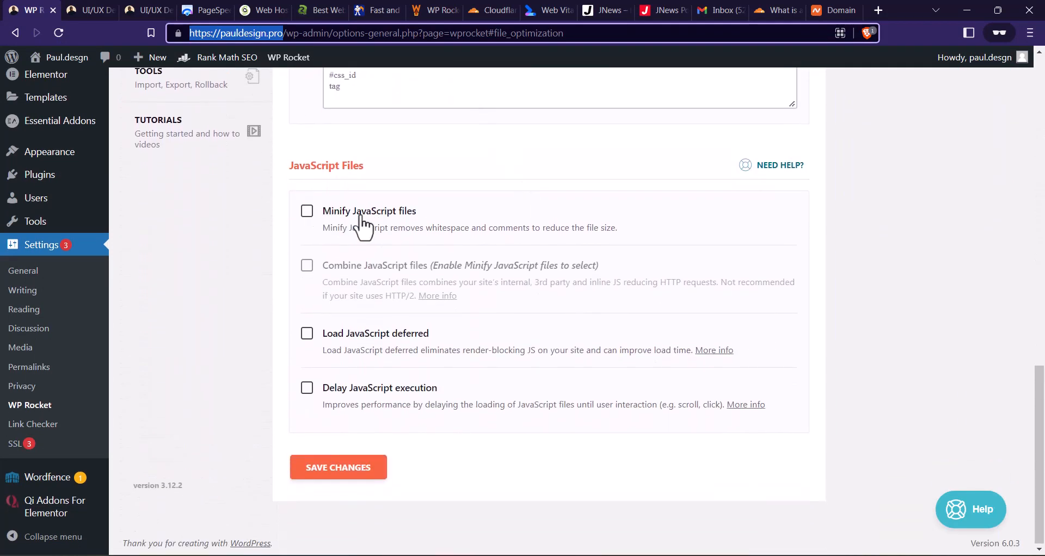
click(307, 212)
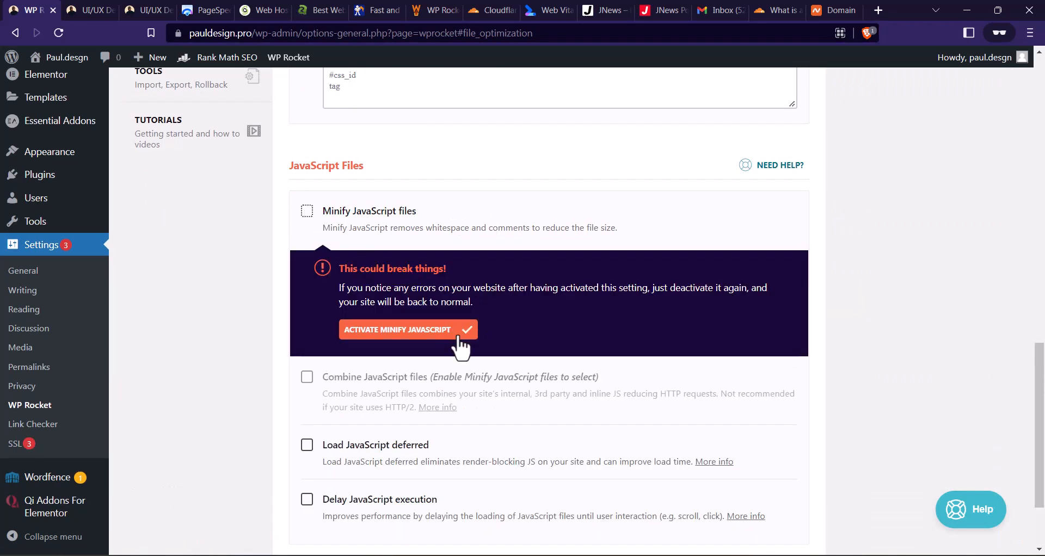
click(430, 326)
scroll(434, 305, down, 3)
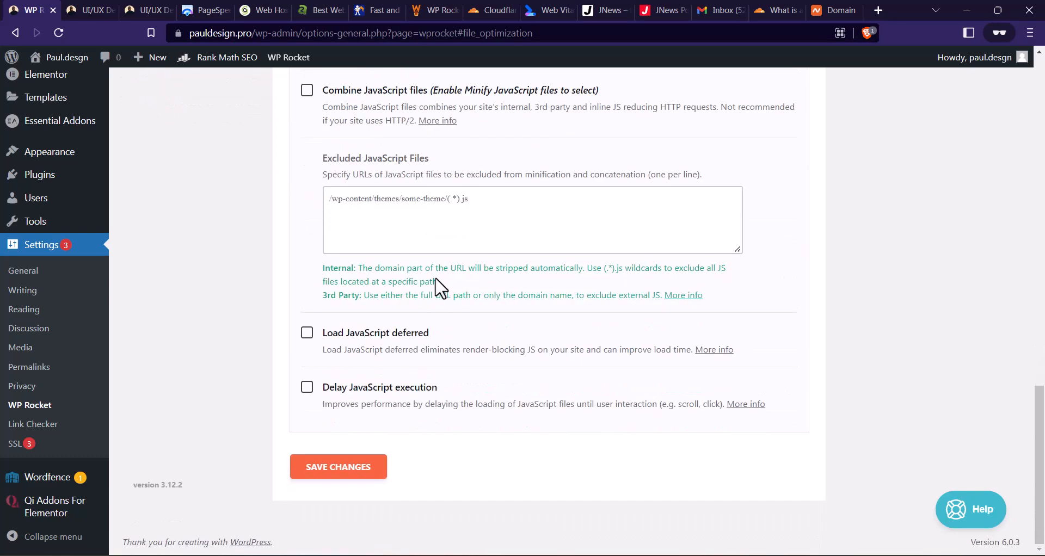
click(357, 471)
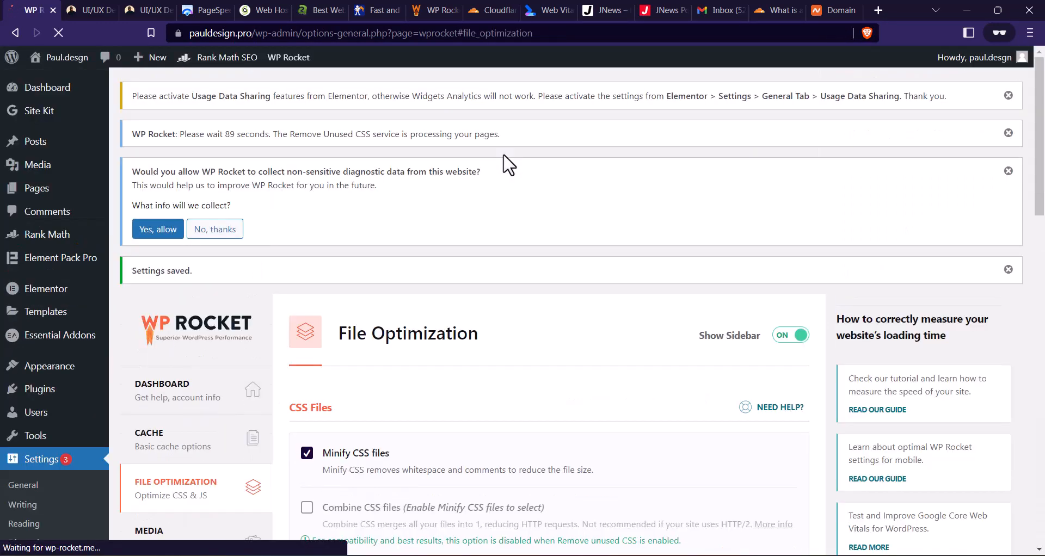
- Reload the pauldesign.pro homepage in Firefox and check its sections for errors with JavaScript minification active
scroll(446, 129, down, 10)
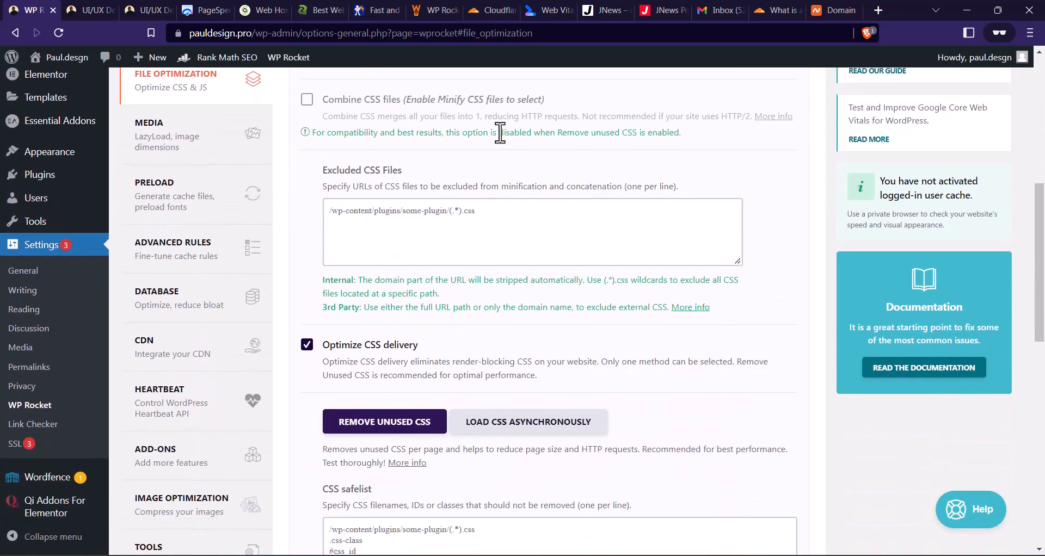
scroll(500, 133, down, 8)
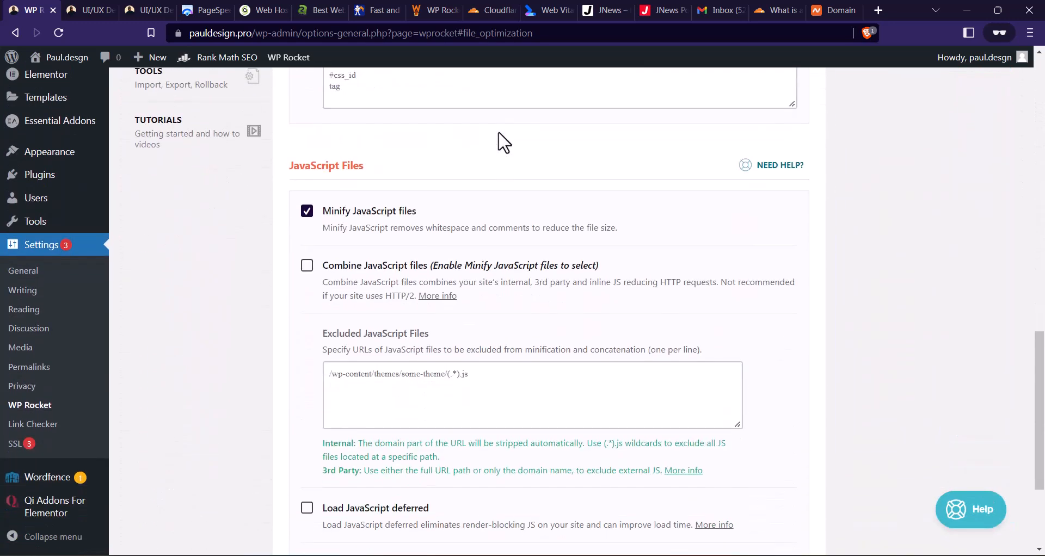
click(808, 555)
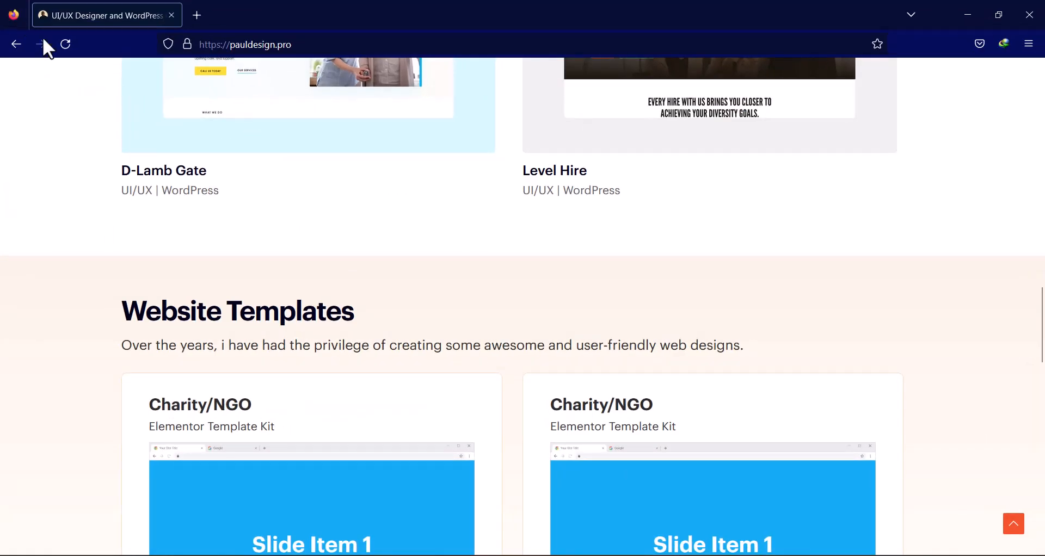
scroll(338, 240, up, 15)
click(66, 43)
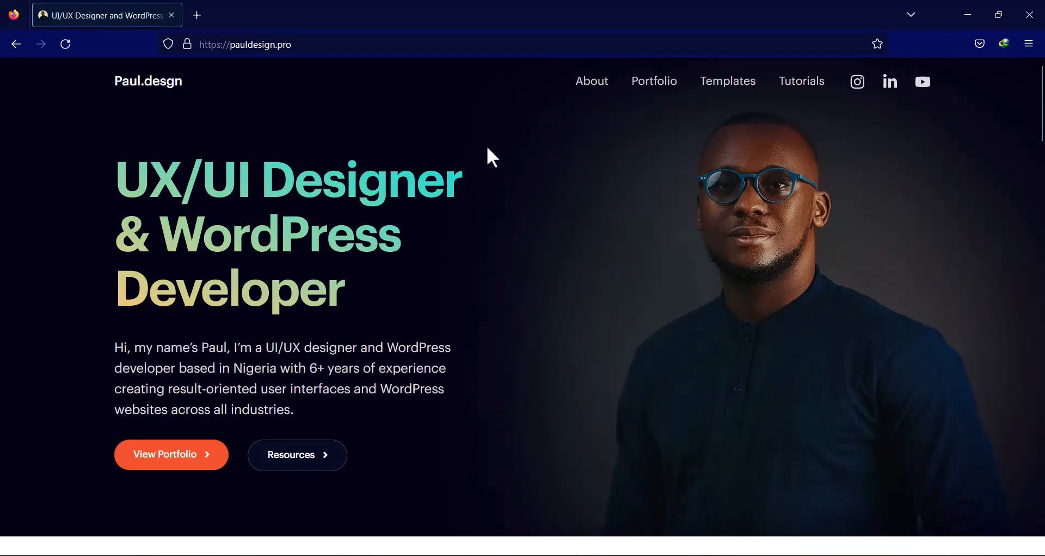
scroll(406, 139, down, 20)
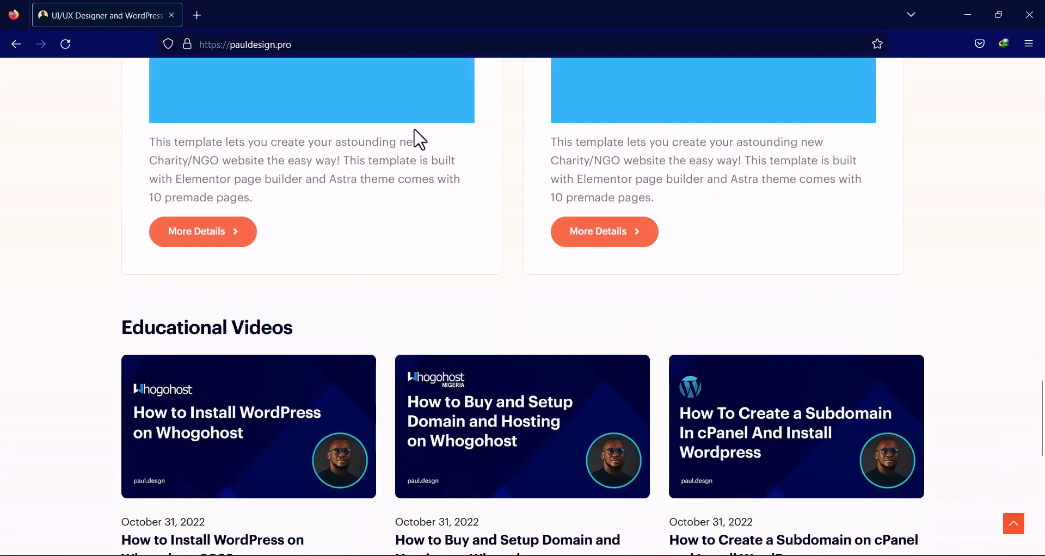
scroll(415, 130, down, 10)
click(973, 5)
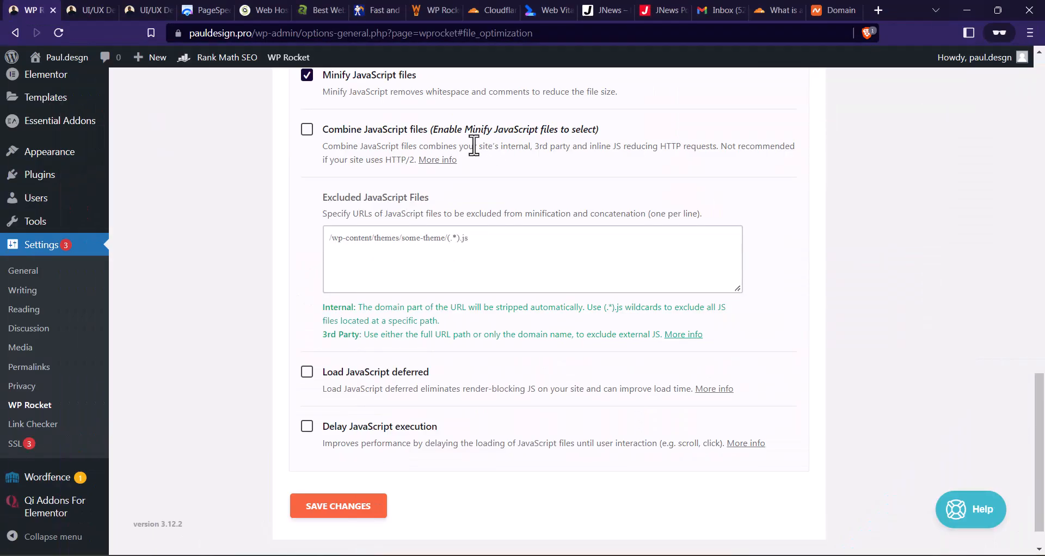
- Enable Delay JavaScript execution in the JavaScript Files settings and save the changes
scroll(506, 235, down, 1)
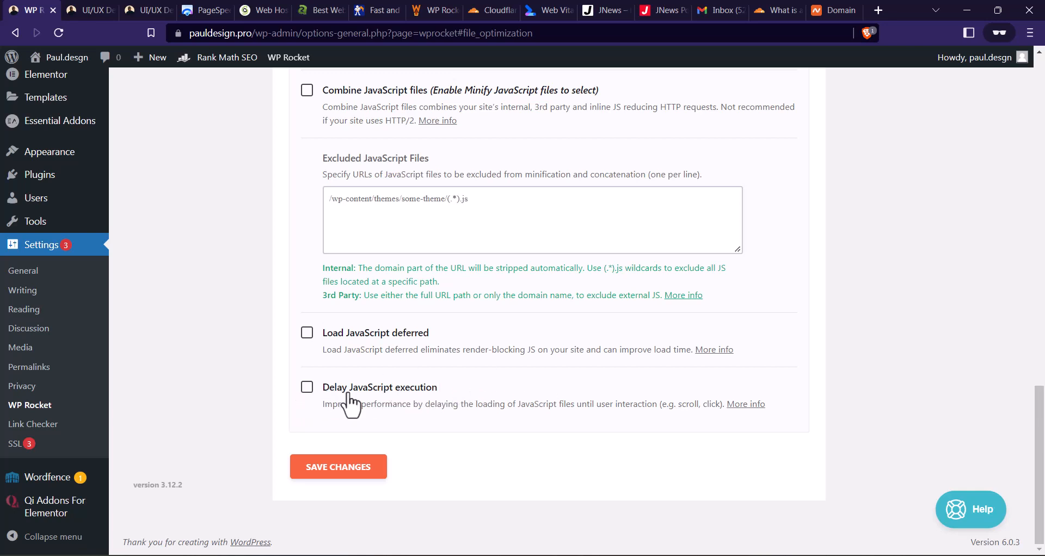
click(308, 389)
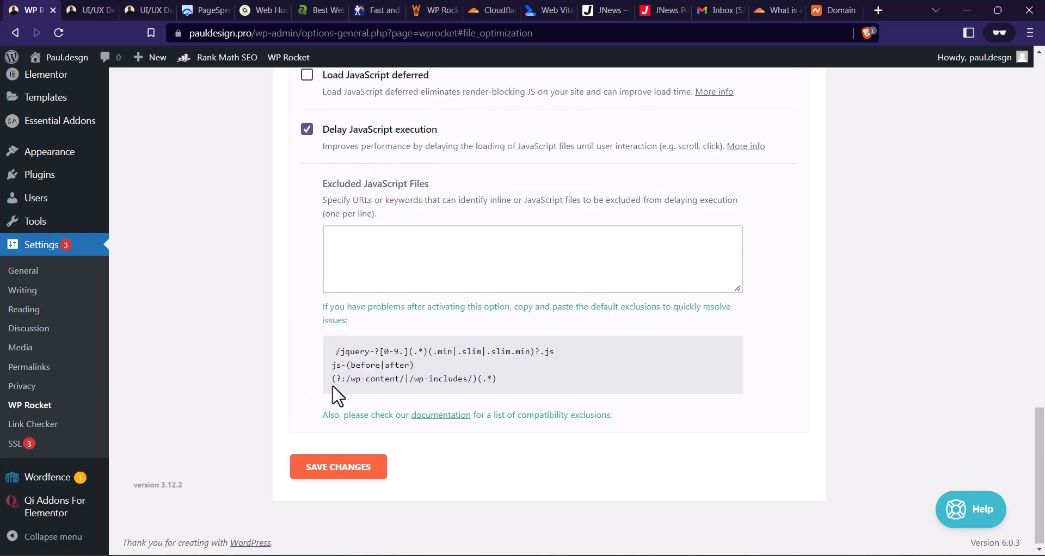
click(356, 475)
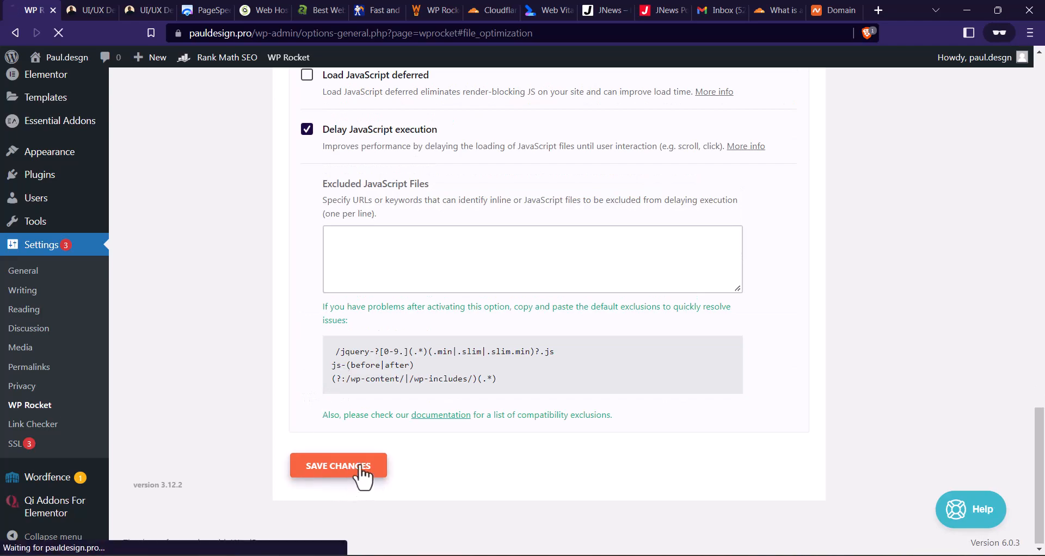
- Check the sections of the pauldesign.pro homepage in Firefox for display errors with Delay JavaScript execution enabled
scroll(443, 245, down, 15)
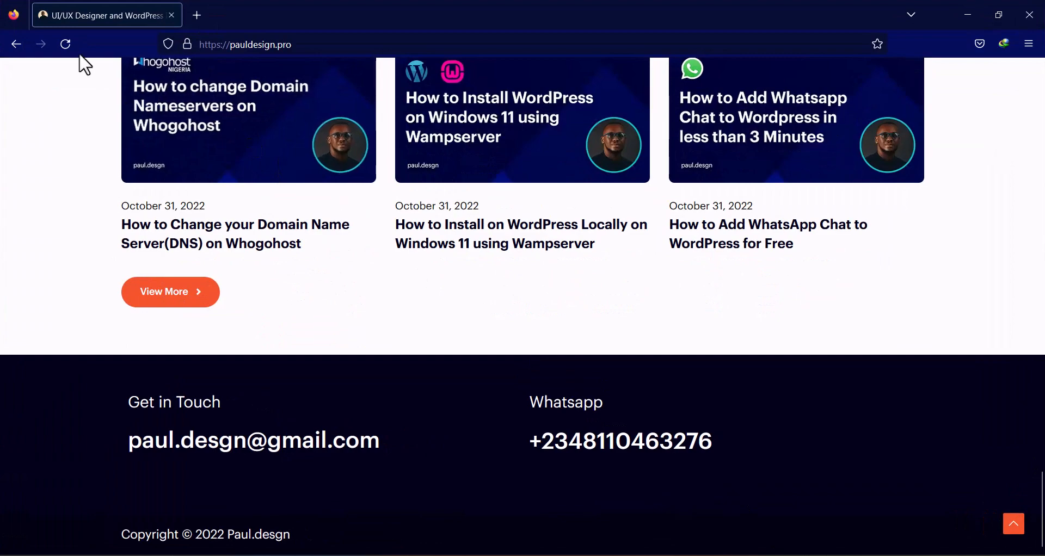
scroll(251, 110, up, 15)
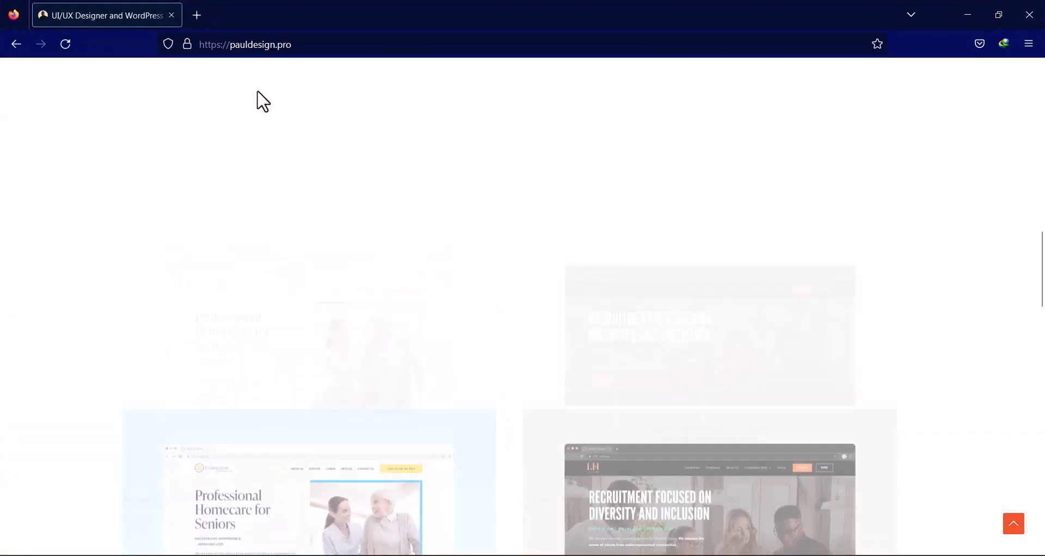
scroll(234, 104, up, 6)
scroll(285, 117, down, 20)
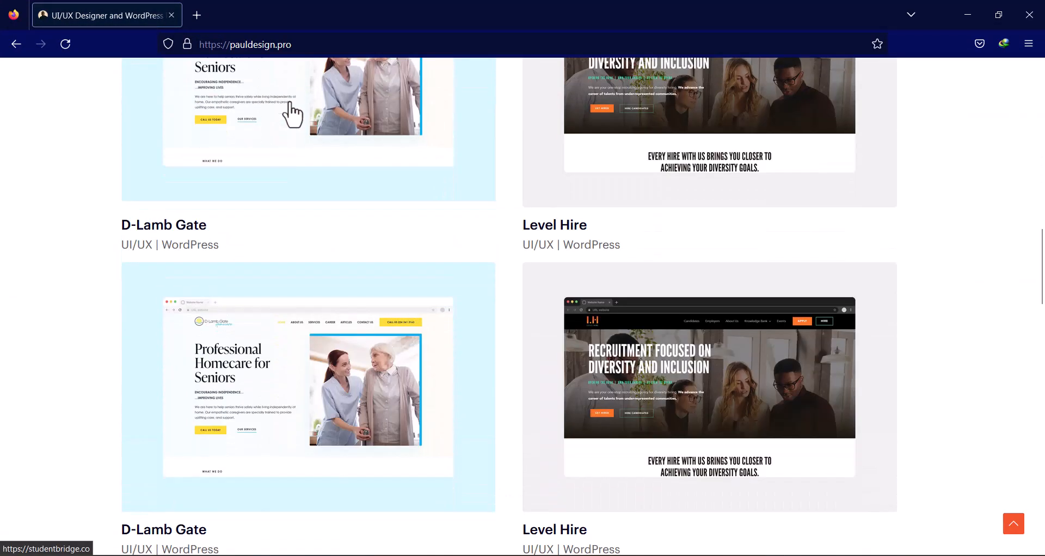
scroll(296, 107, down, 20)
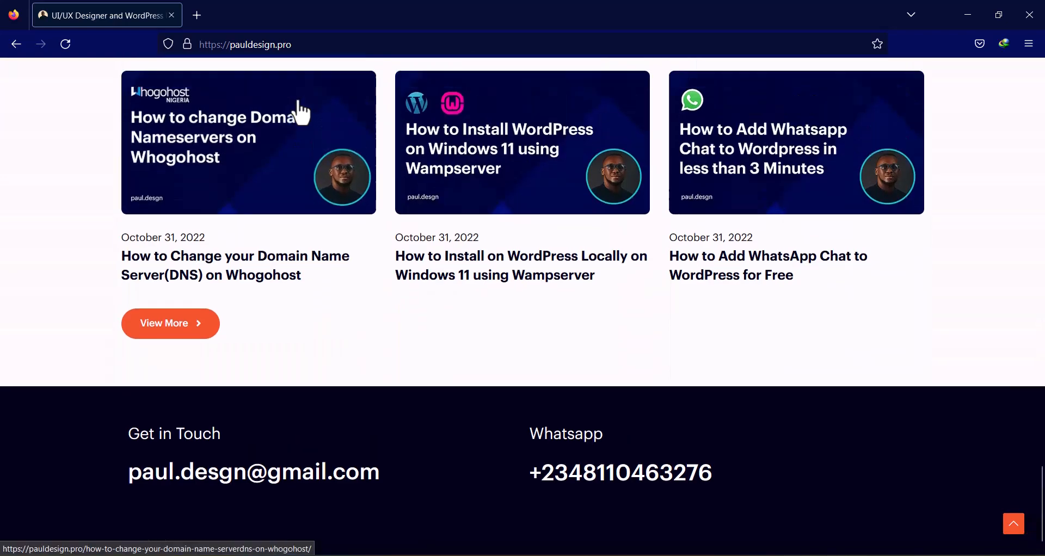
scroll(300, 109, up, 20)
scroll(301, 109, up, 10)
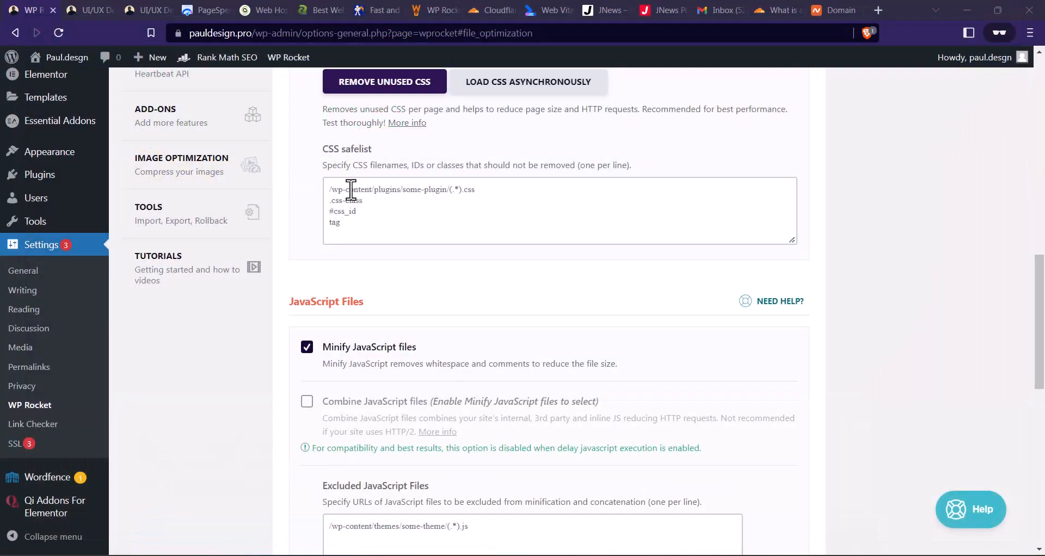
scroll(359, 191, up, 13)
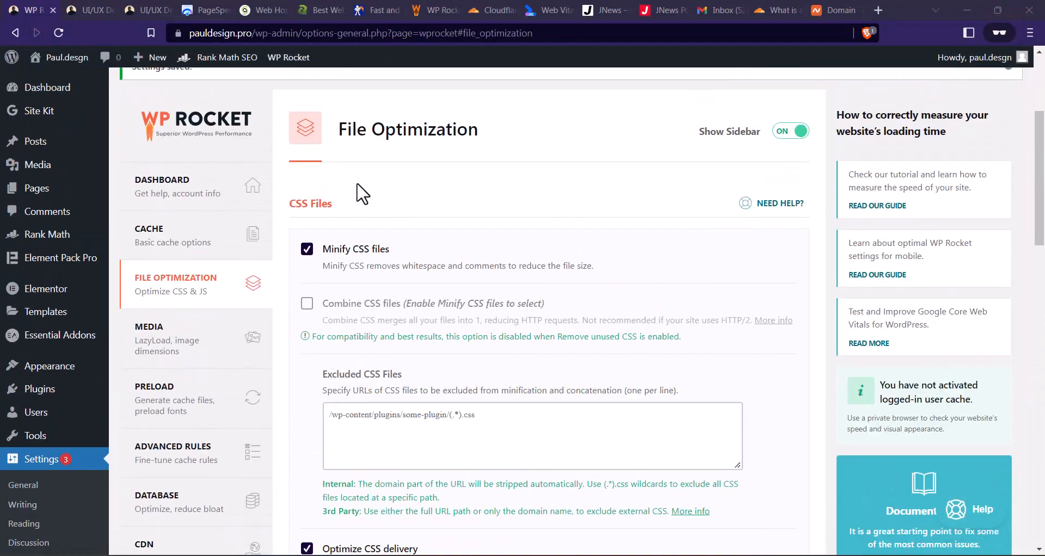
- Open WP Rocket's Database settings and select Revisions, Auto Drafts and Trashed Posts for the post cleanup
scroll(359, 194, down, 20)
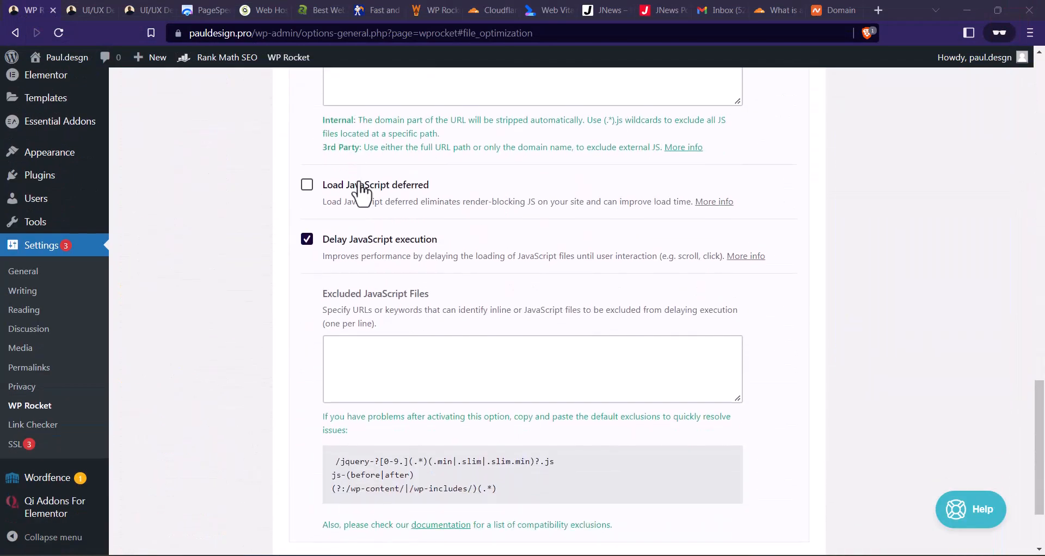
scroll(361, 192, up, 8)
scroll(364, 190, up, 10)
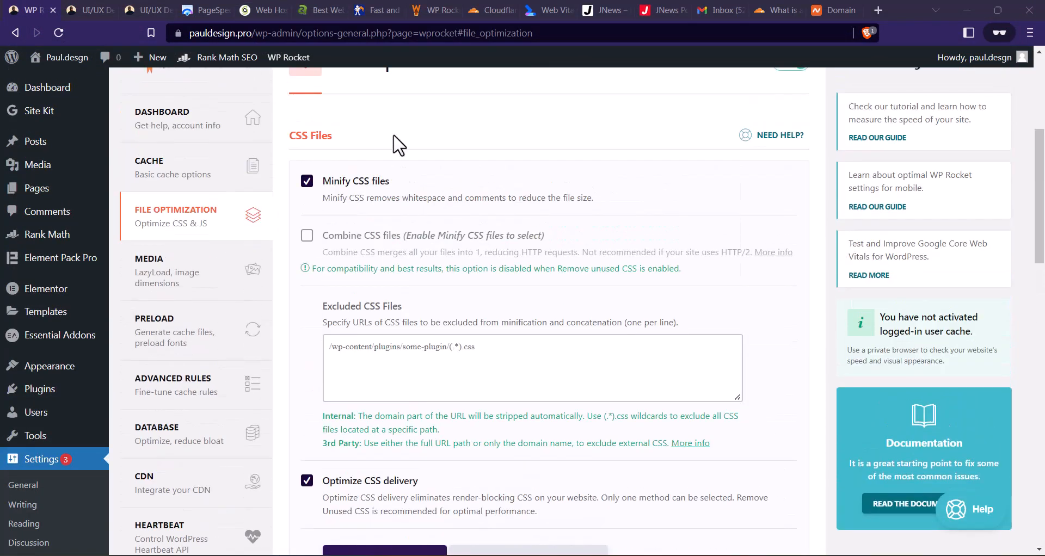
scroll(323, 294, down, 1)
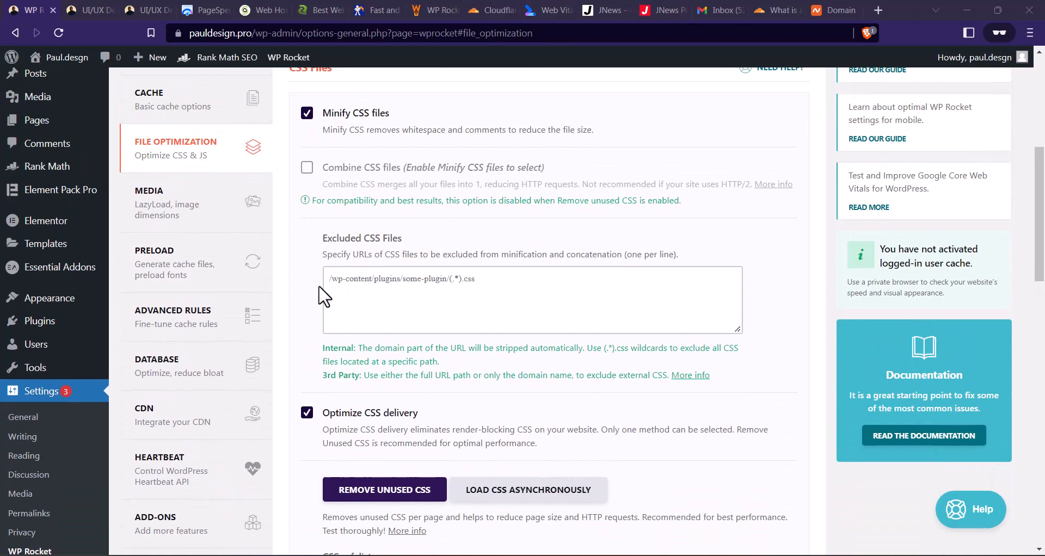
click(192, 378)
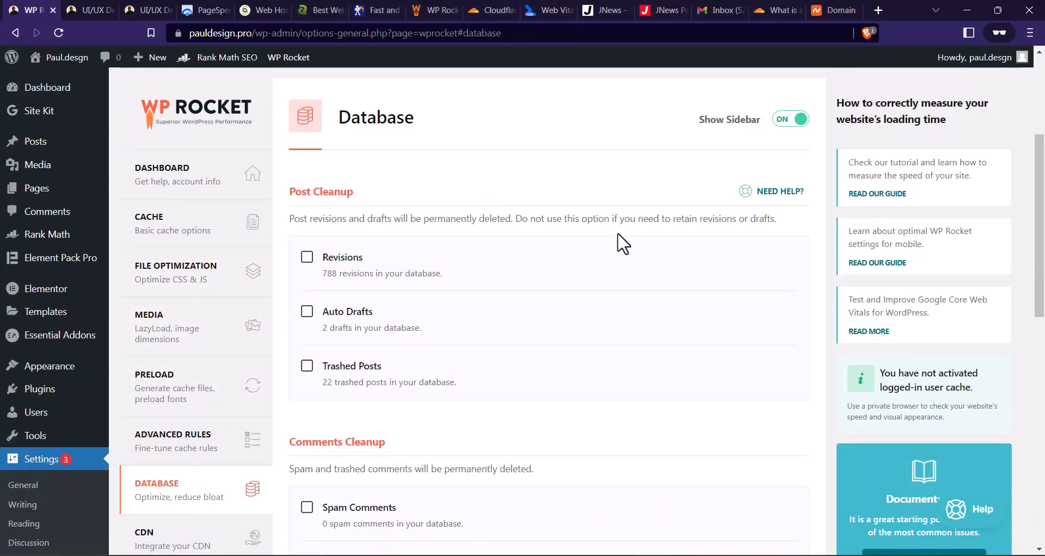
scroll(537, 234, down, 3)
scroll(396, 232, up, 2)
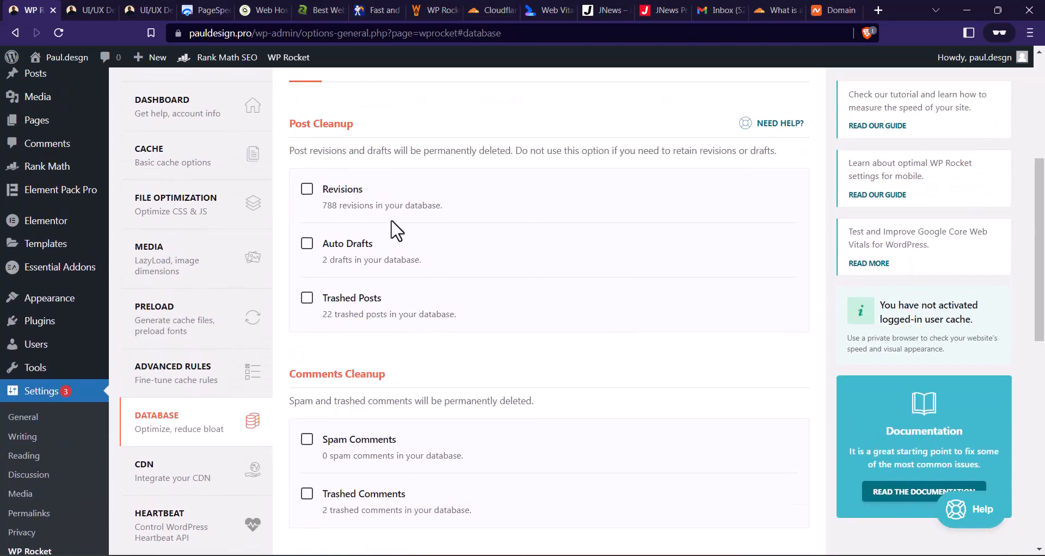
click(306, 189)
click(307, 243)
click(307, 298)
- Select Trashed Comments for the comments cleanup and Optimize Tables for the database cleanup
scroll(392, 264, down, 4)
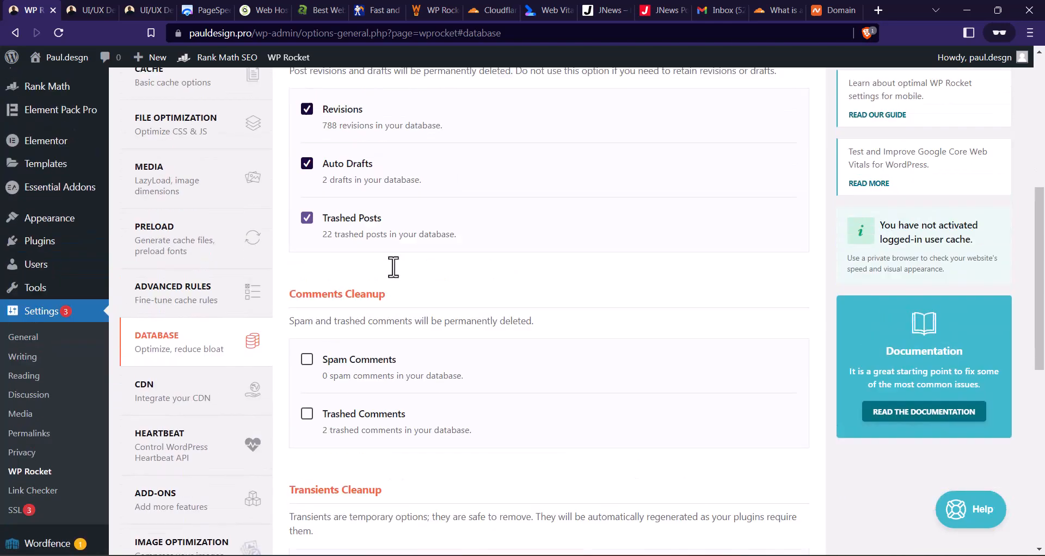
scroll(482, 229, down, 1)
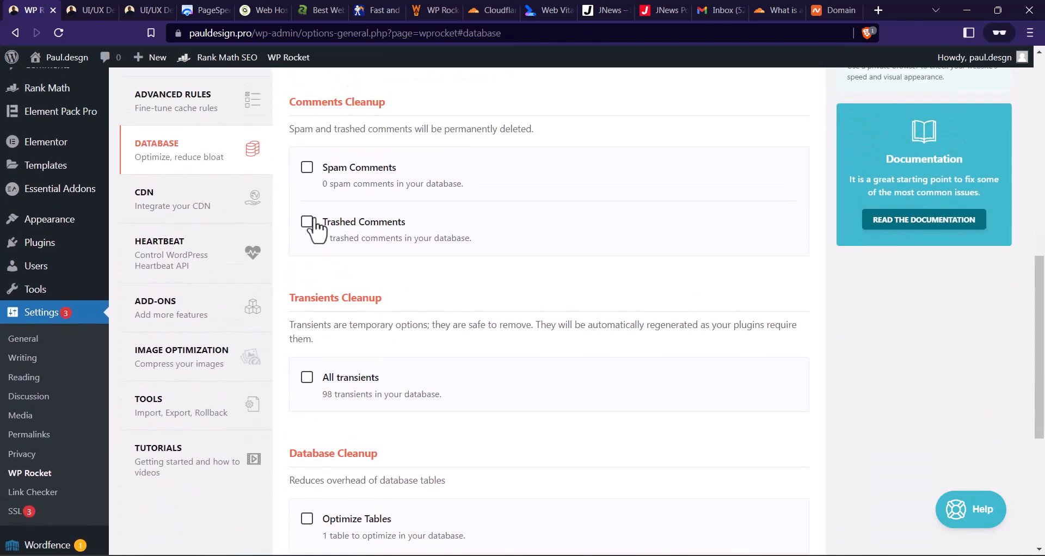
click(306, 224)
scroll(356, 256, down, 1)
scroll(326, 223, up, 2)
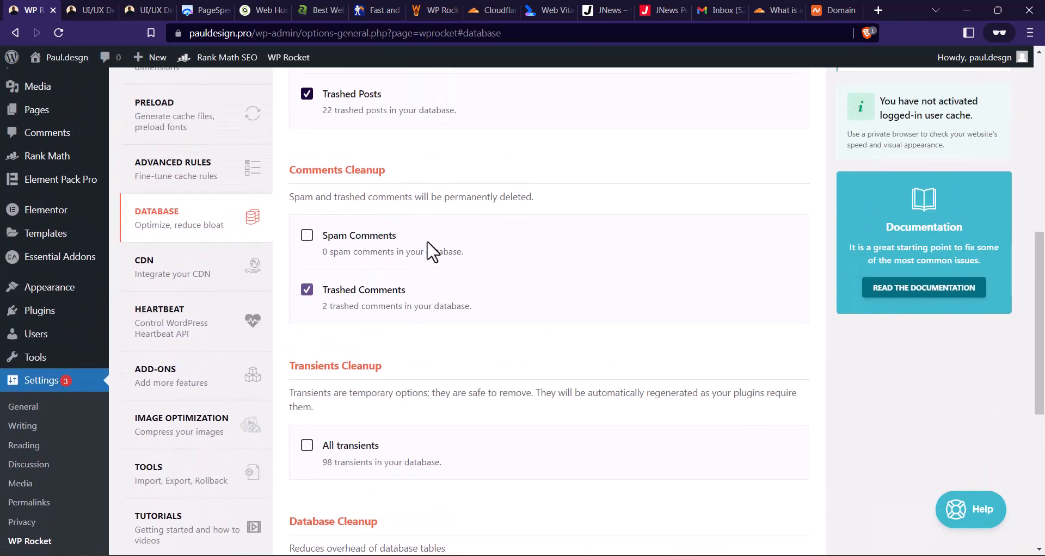
scroll(381, 237, down, 3)
scroll(403, 220, down, 3)
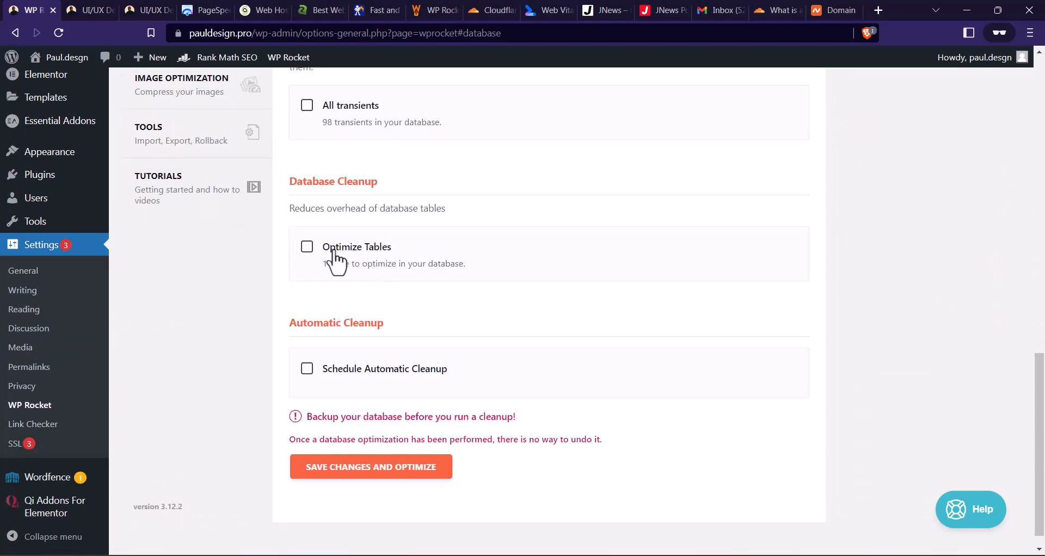
click(313, 250)
- Save the database cleanup settings, run the optimization and review the cleanup entries
scroll(342, 267, up, 3)
scroll(351, 270, down, 4)
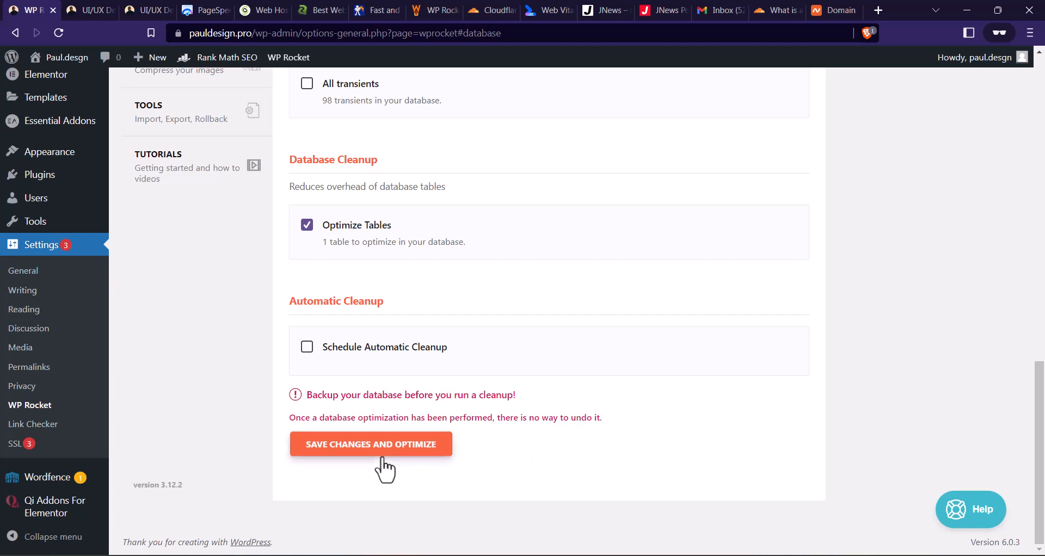
click(412, 451)
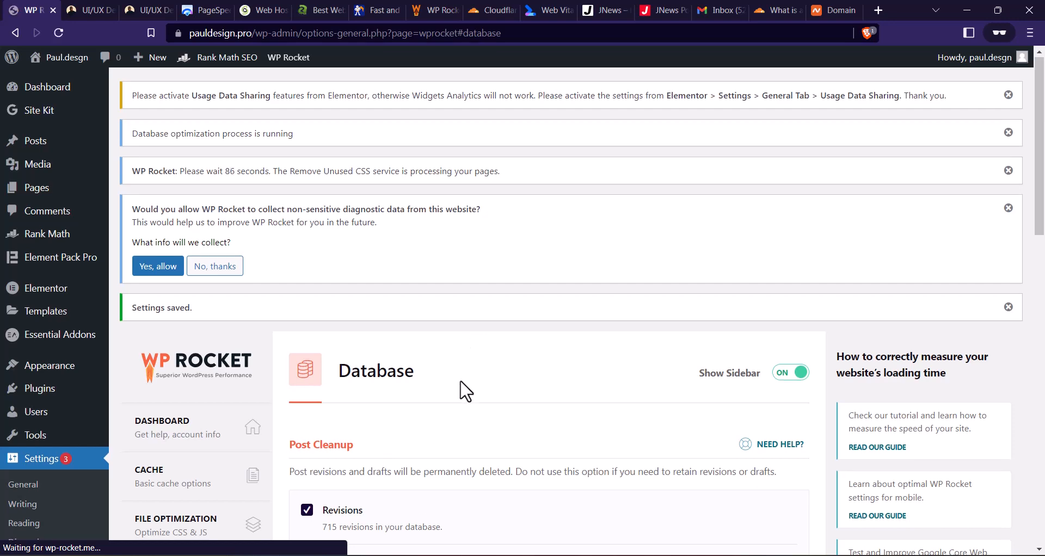
scroll(463, 376, down, 5)
scroll(439, 237, down, 3)
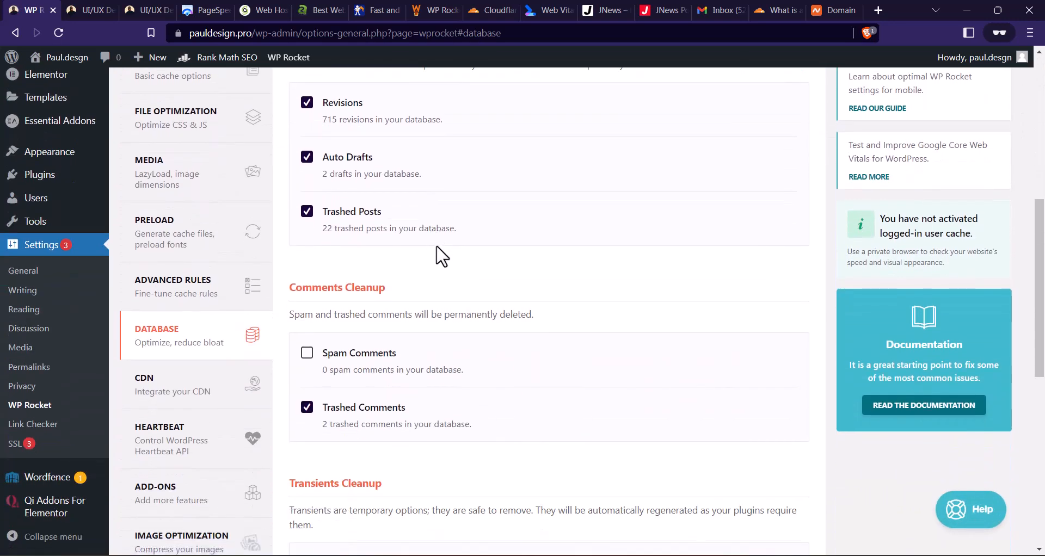
scroll(435, 272, up, 8)
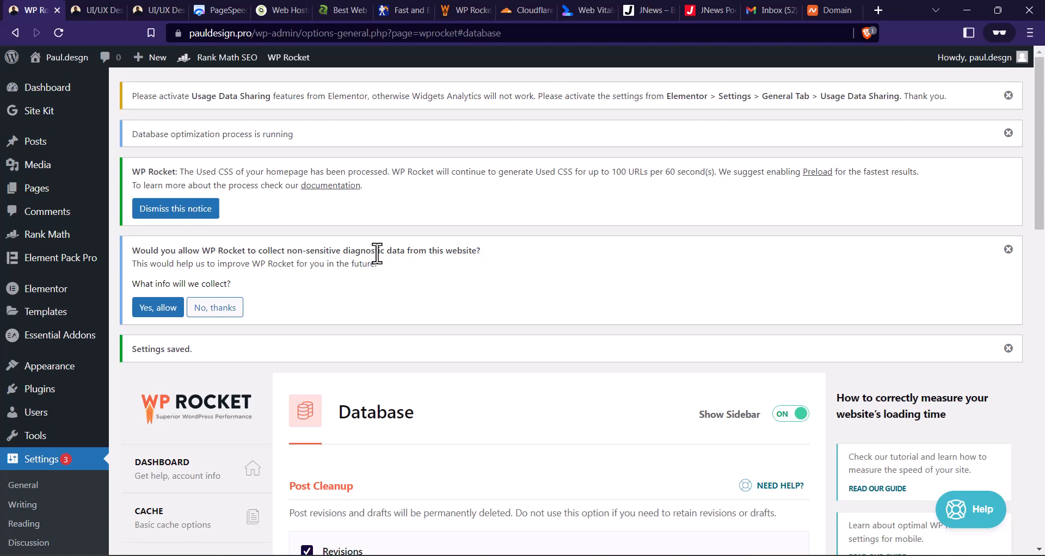
- Switch to the Cloudflare website, open its sign-up form and enter the account email address
click(508, 10)
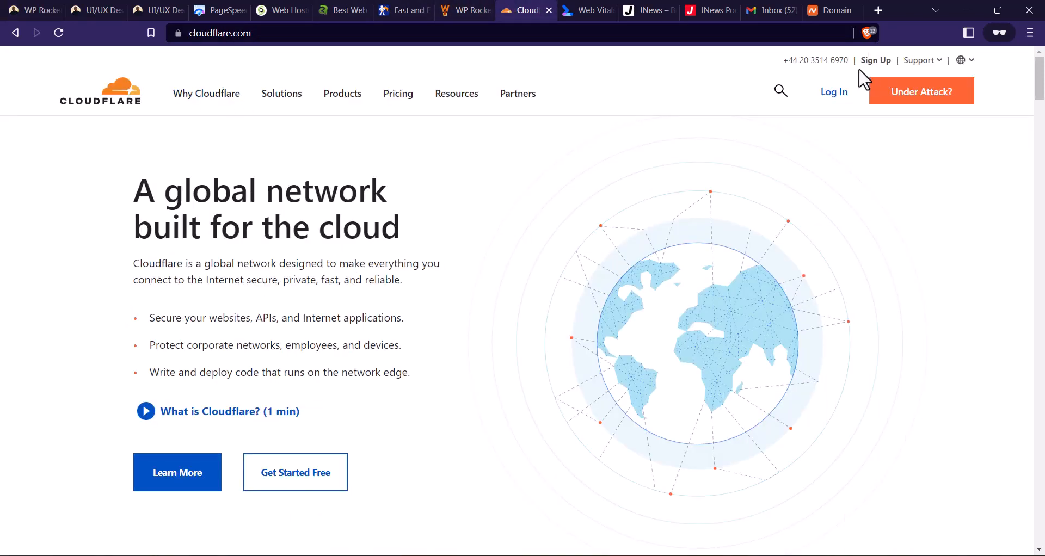
click(872, 61)
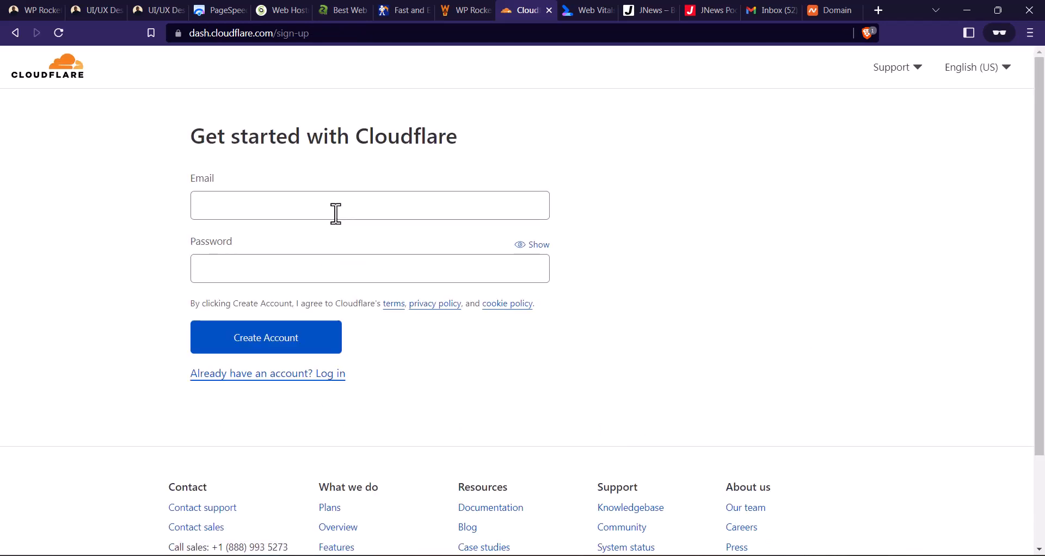
click(224, 212)
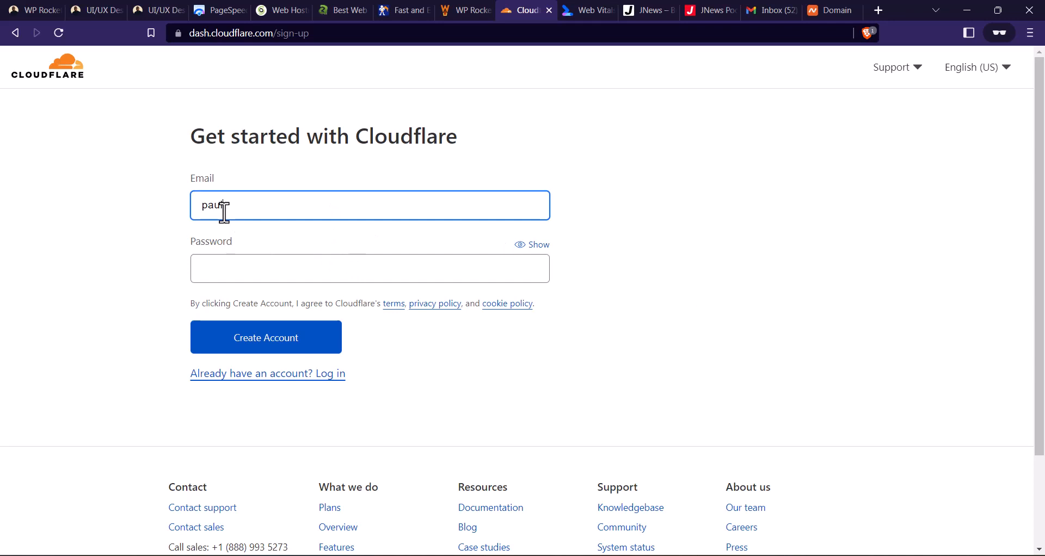
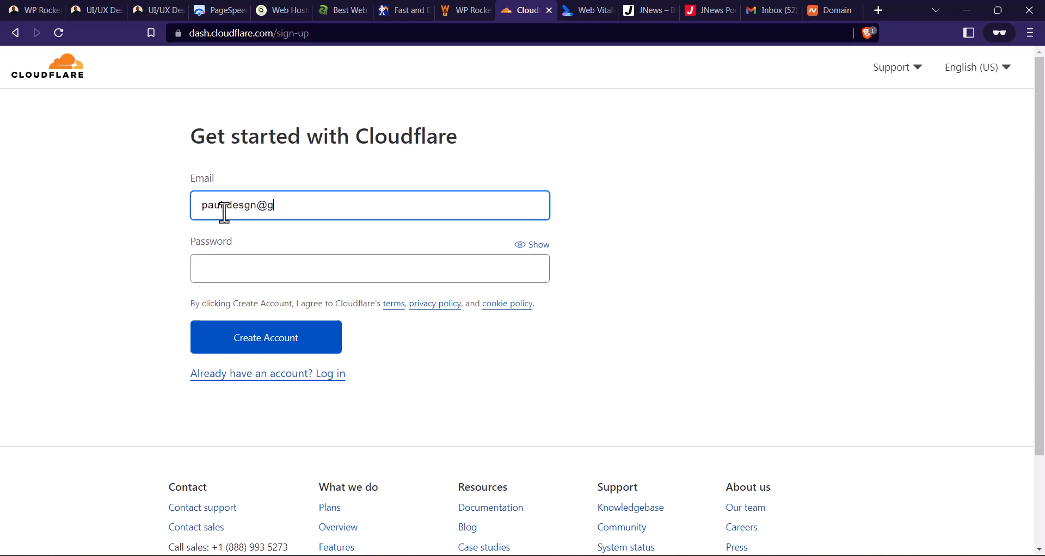
key(Tab)
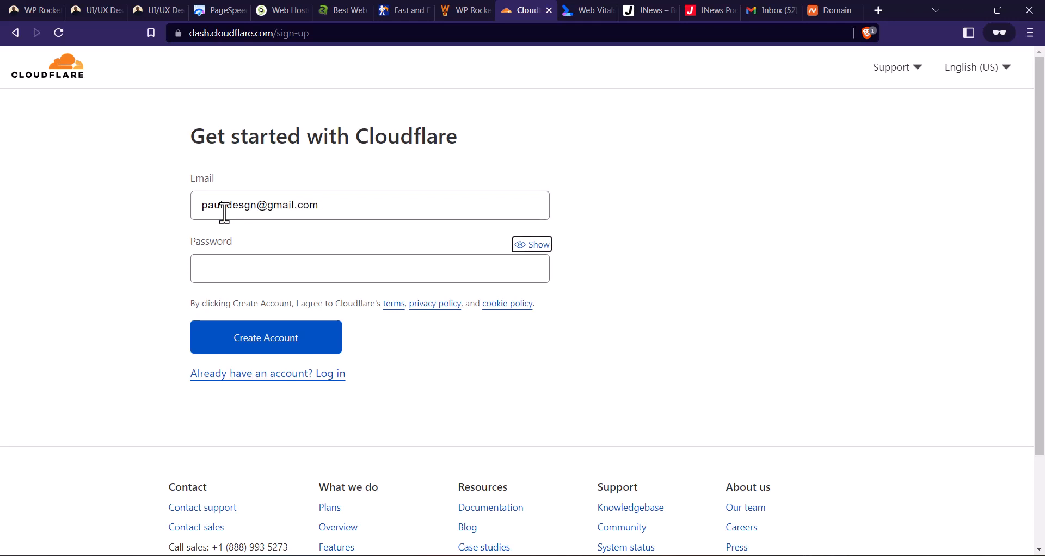
- Enter the account password that meets the Cloudflare requirements and create the account
key(Tab)
text(***)
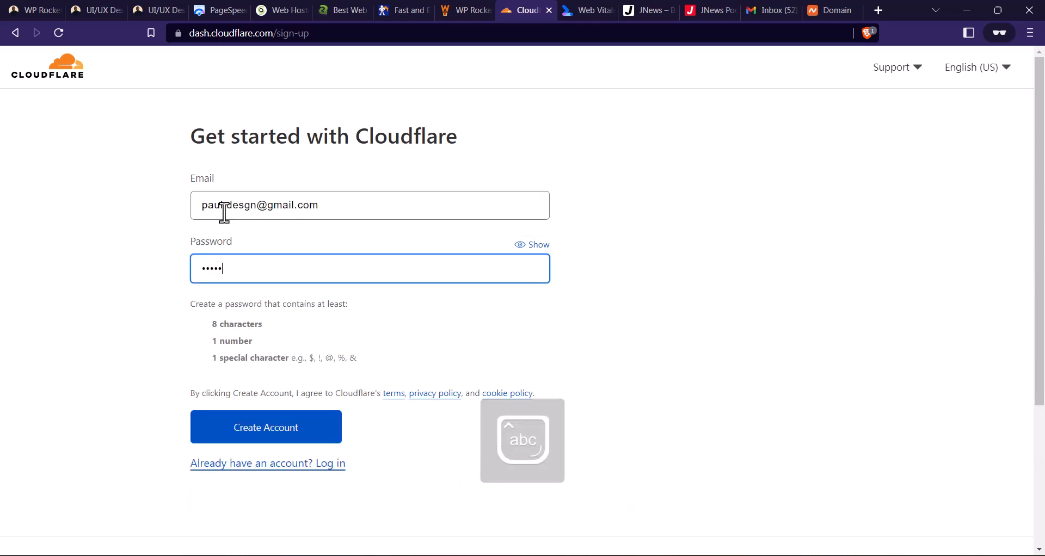
text(**********)
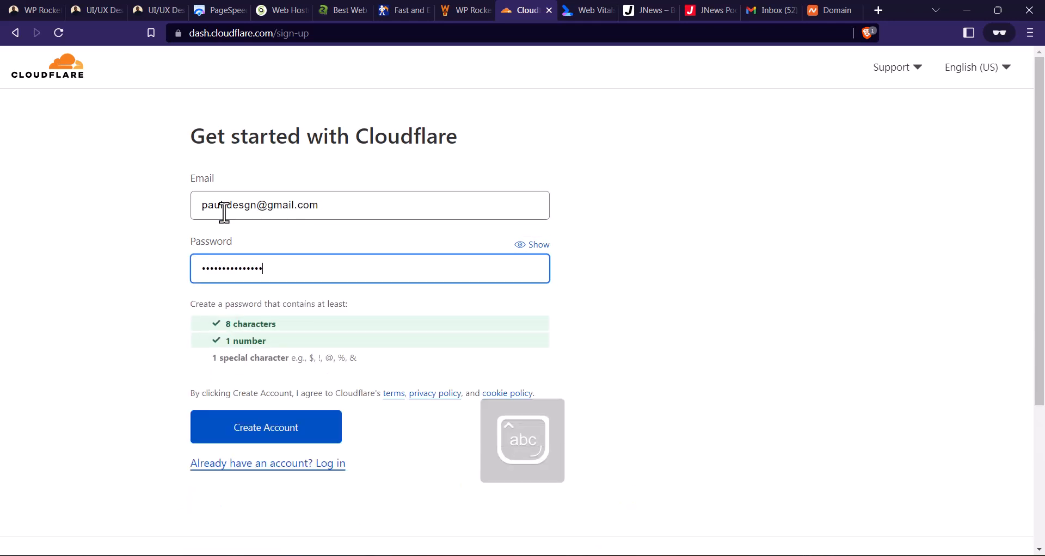
text(**)
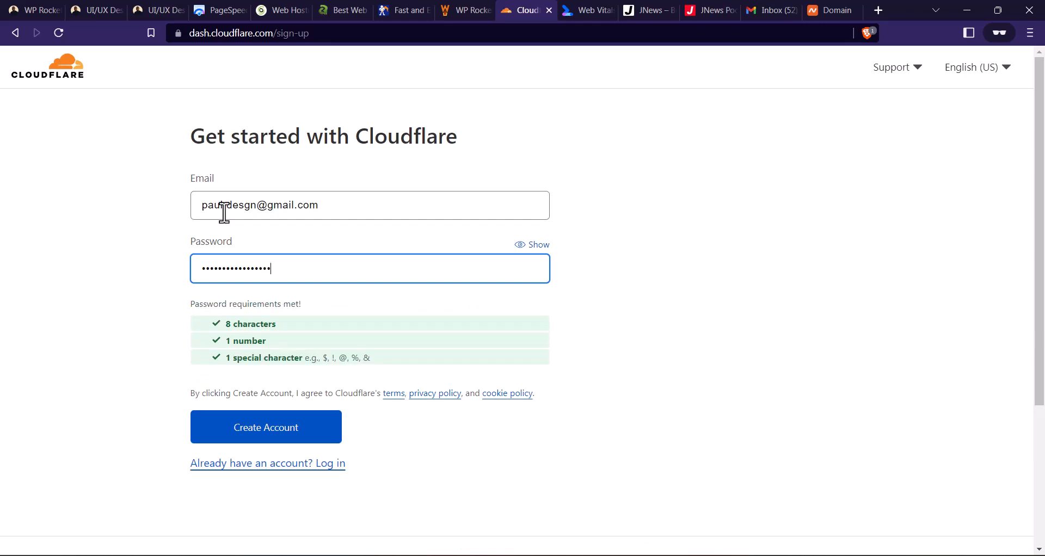
click(293, 428)
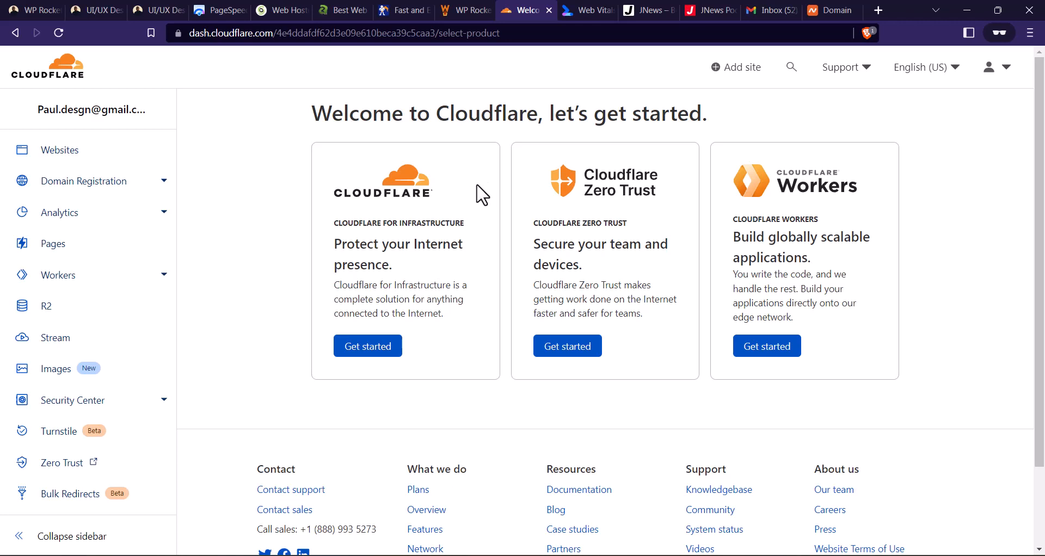
- Switch to Gmail, refresh the inbox, verify the email address through Cloudflare's message and continue to the dashboard
click(767, 10)
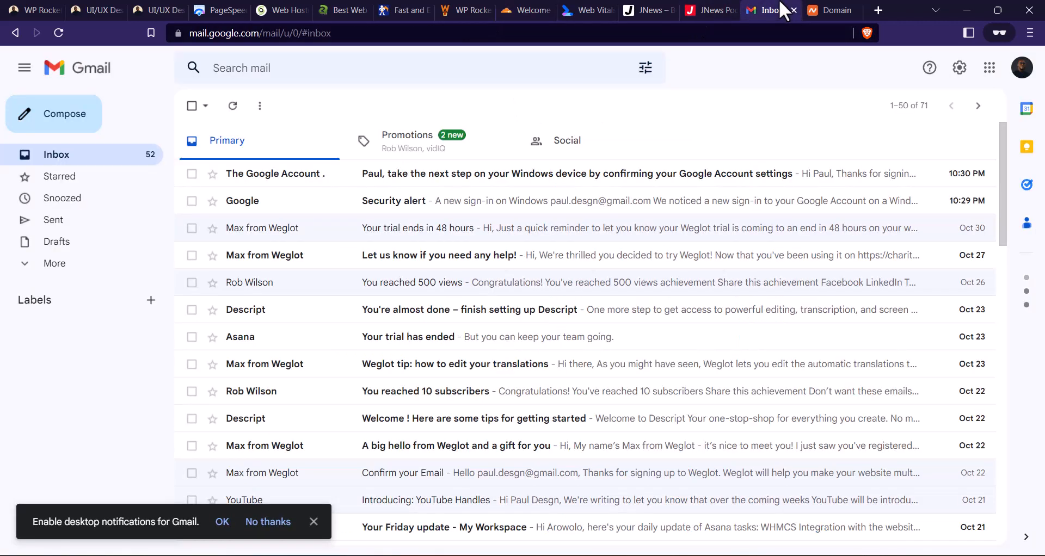
click(232, 105)
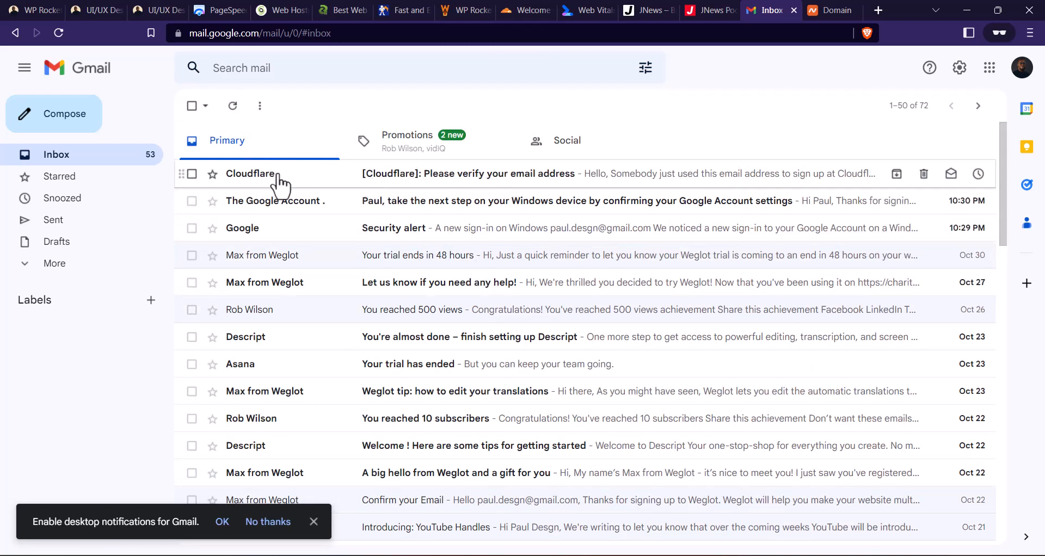
click(489, 179)
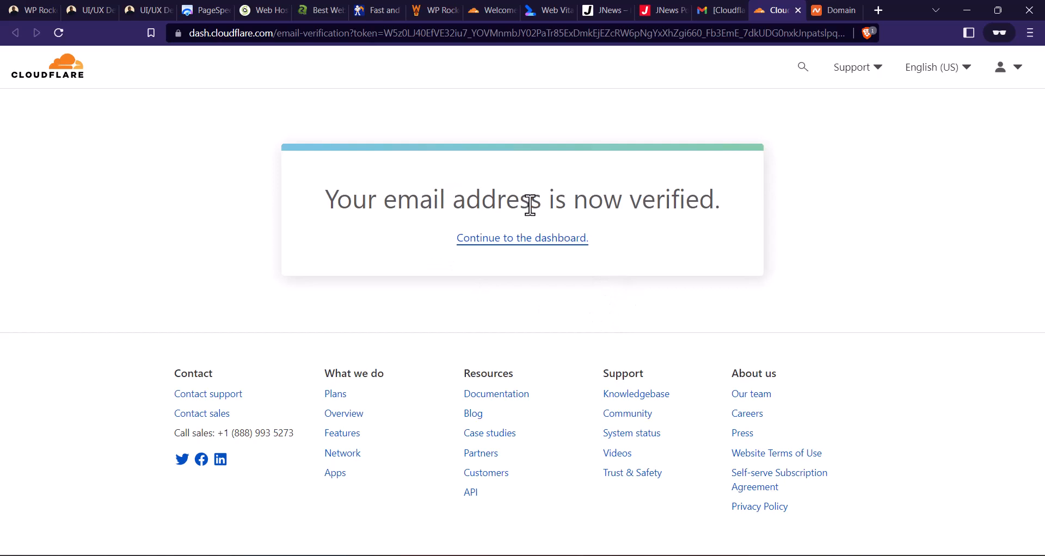
click(524, 243)
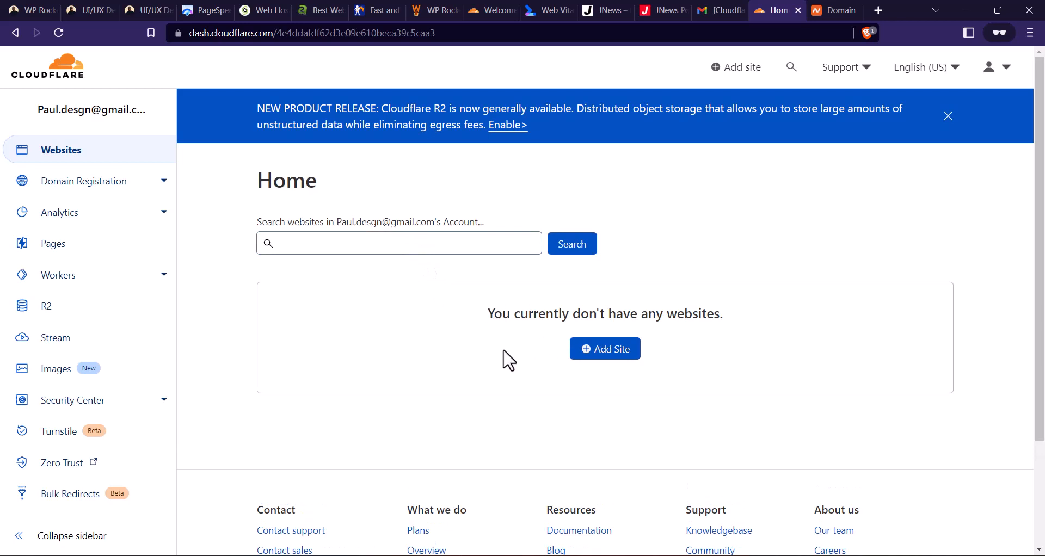
- Open Cloudflare's form for adding a site and copy the address of the live portfolio website
click(603, 355)
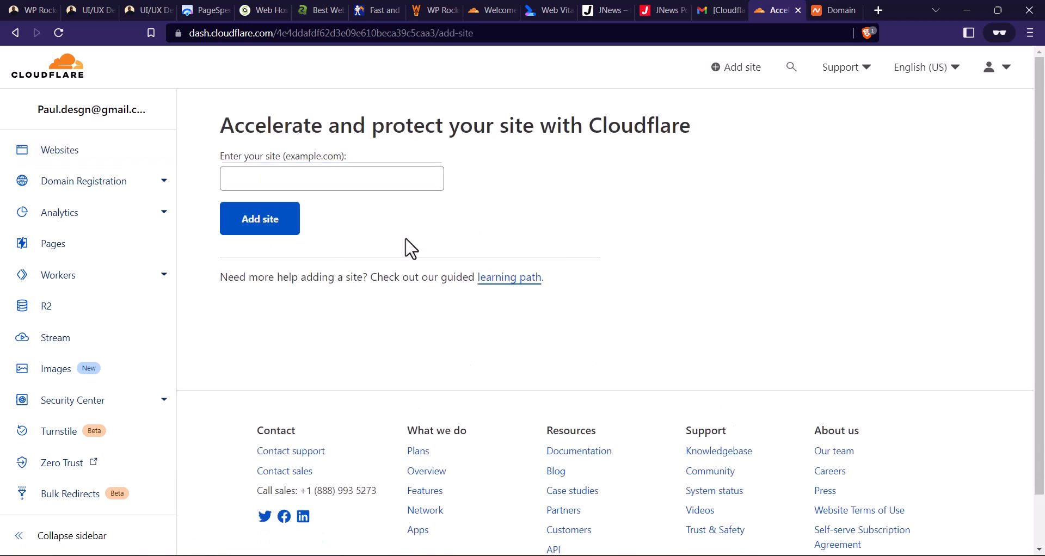
click(307, 178)
click(309, 184)
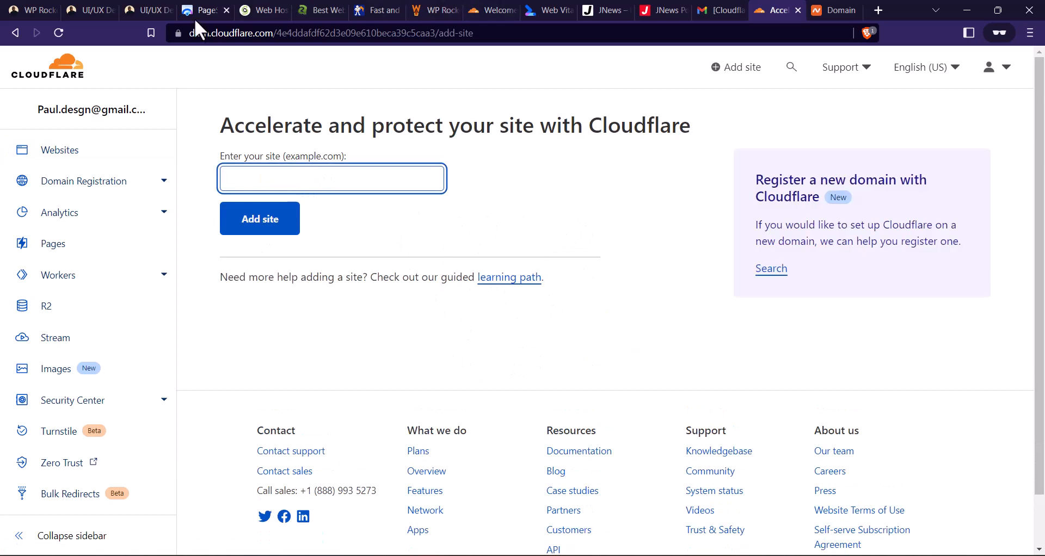
click(144, 10)
click(224, 34)
key(ctrl+c)
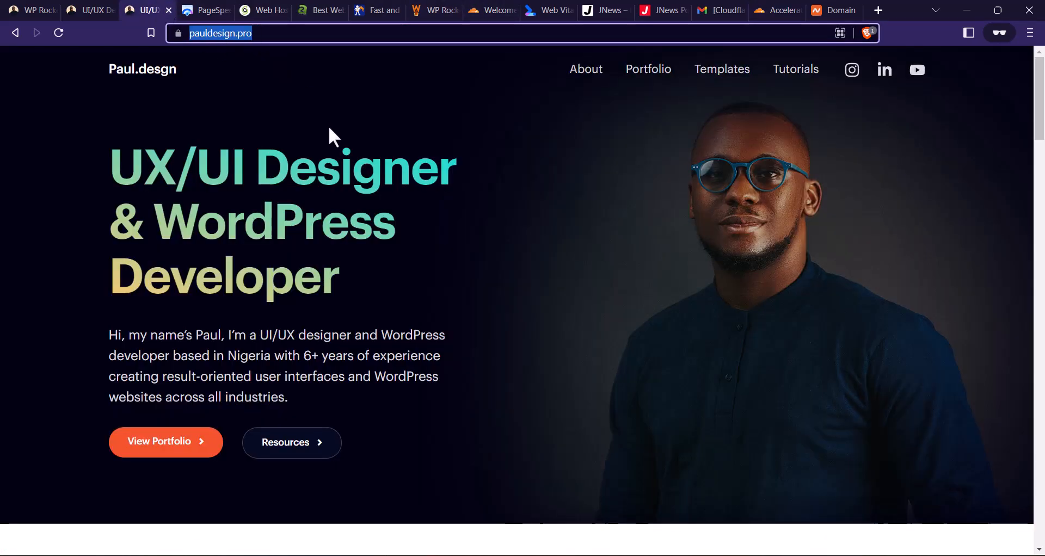
click(618, 10)
click(624, 12)
click(624, 12)
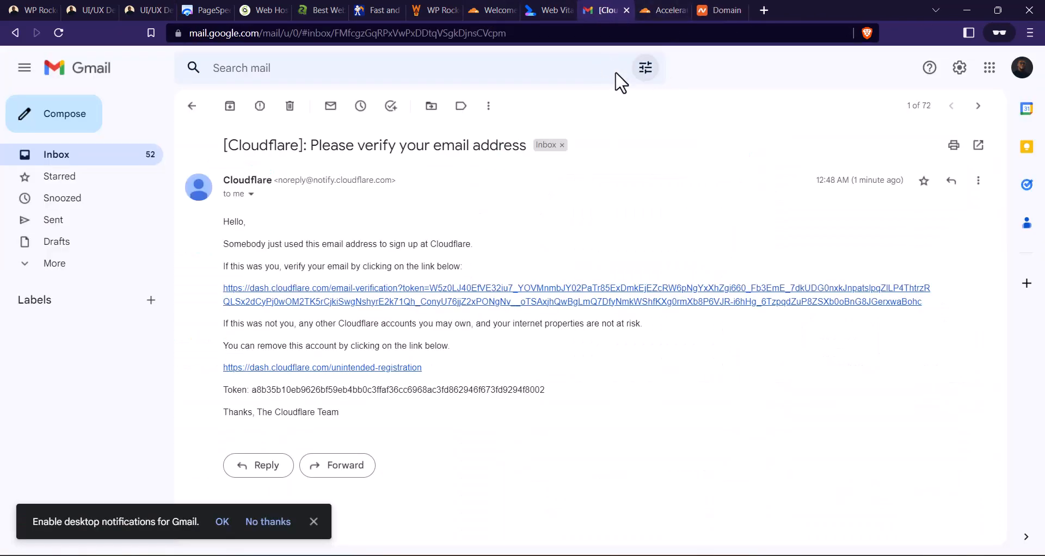
click(482, 8)
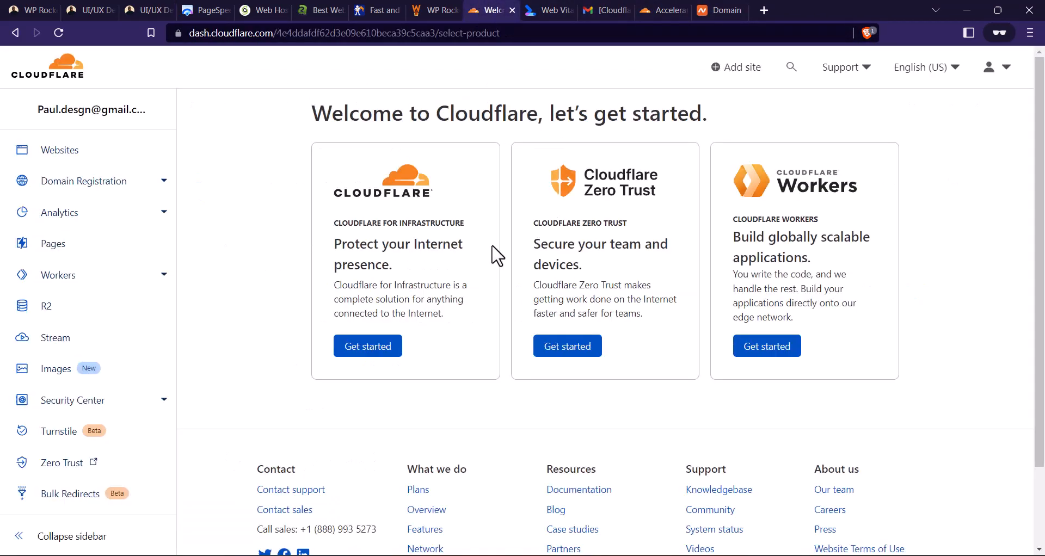
click(770, 10)
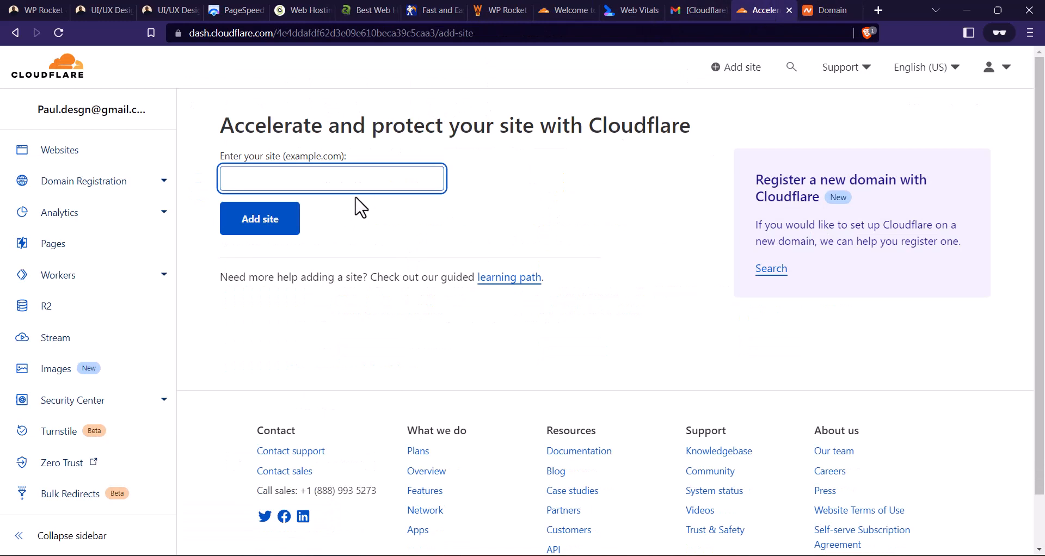
key(ctrl+v)
click(281, 223)
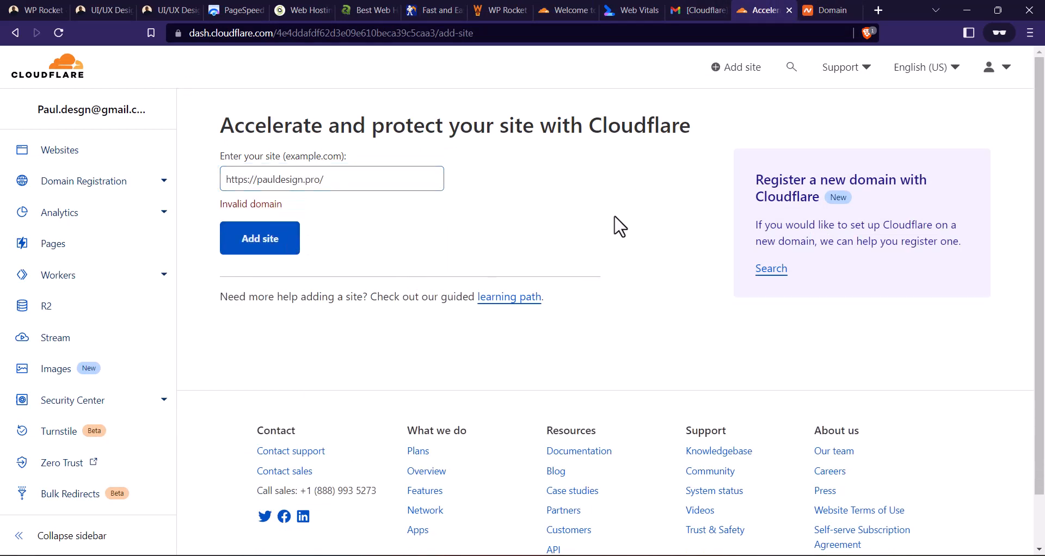
- Shorten the site address to pauldesign.pro and add the site
click(260, 184)
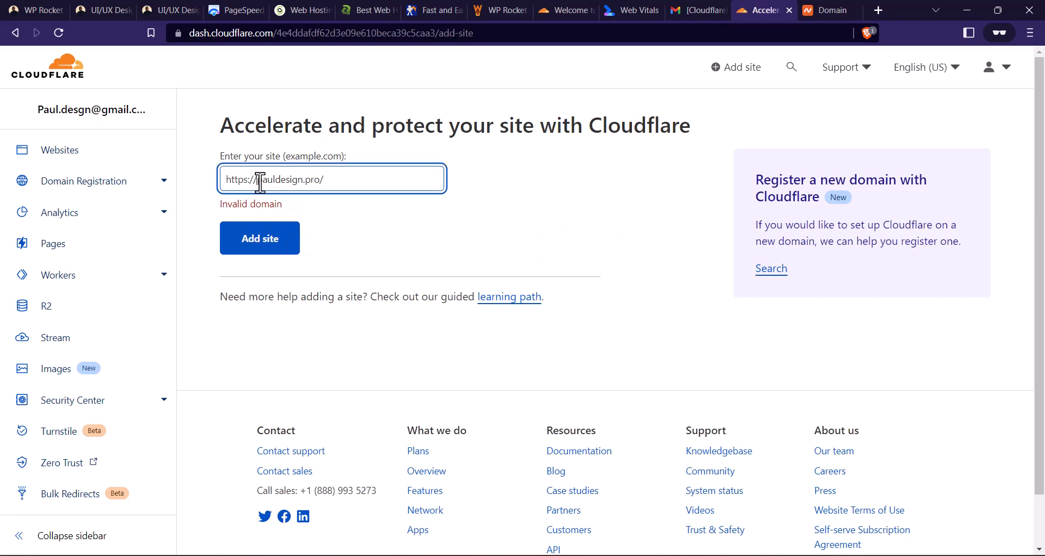
drag(259, 184, 216, 184)
key(BackSpace)
click(381, 180)
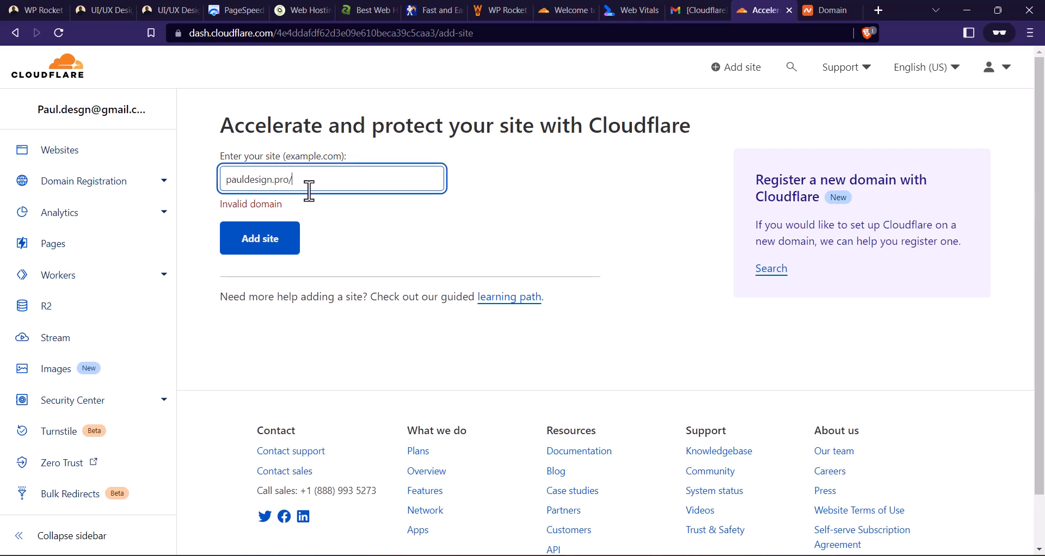
key(BackSpace)
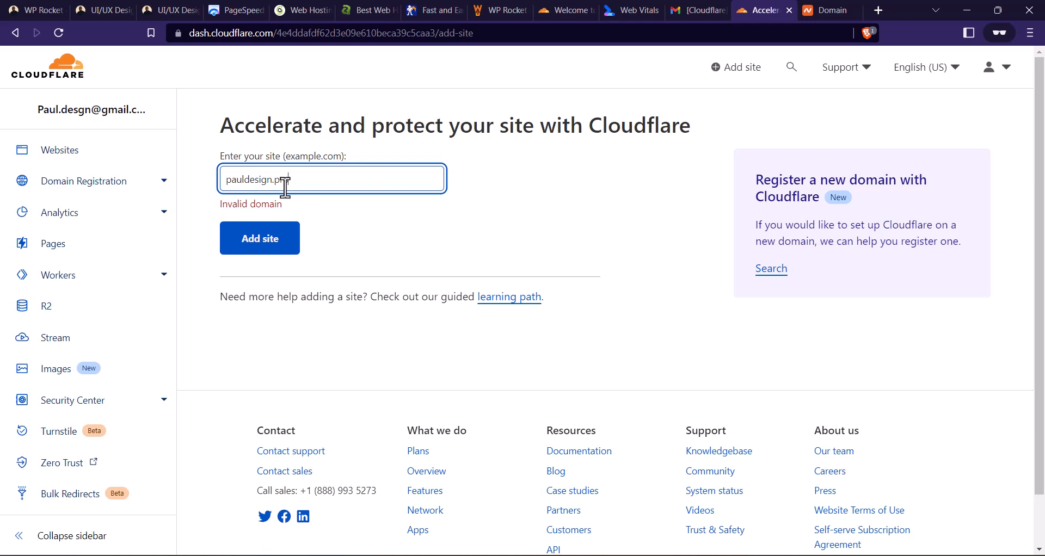
click(258, 246)
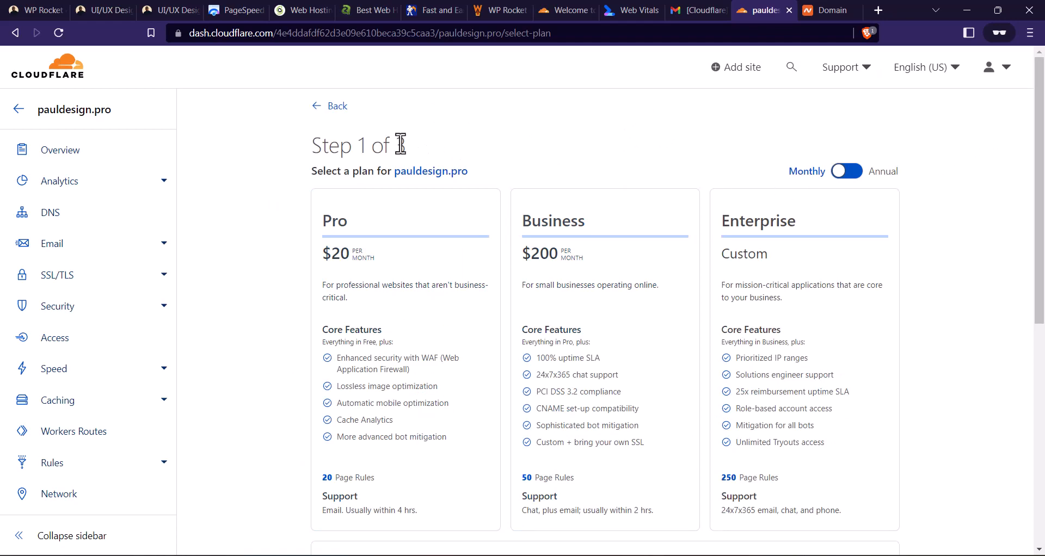
- Compare the plans for pauldesign.pro, select the Free plan and continue to the DNS record scan
scroll(595, 147, down, 5)
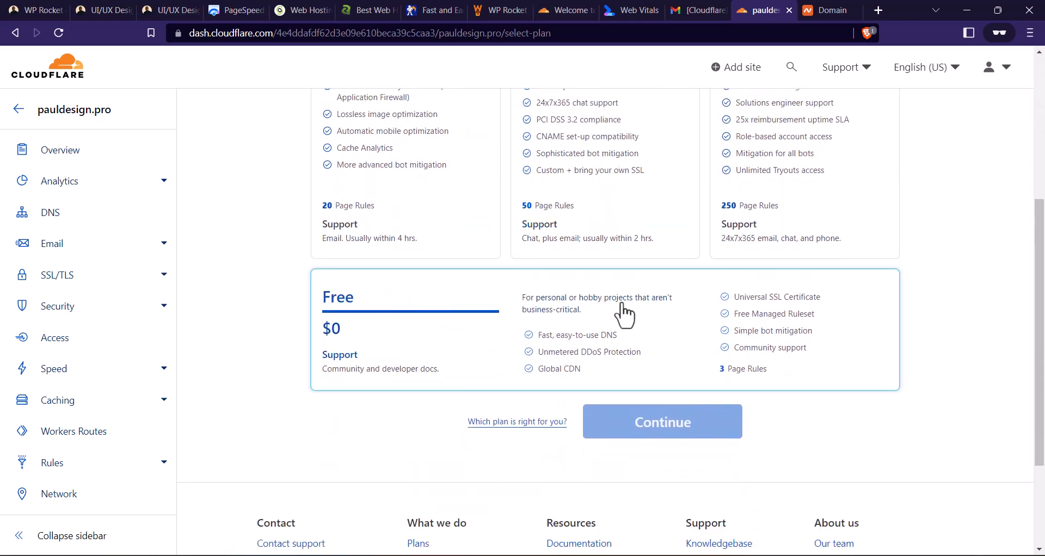
scroll(540, 209, up, 4)
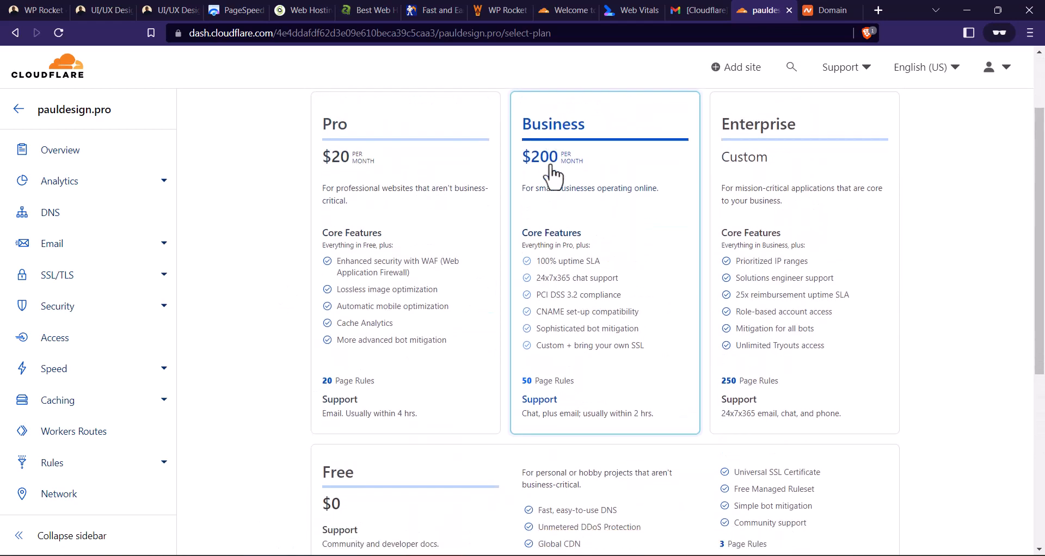
scroll(538, 213, down, 3)
click(498, 356)
scroll(493, 359, down, 4)
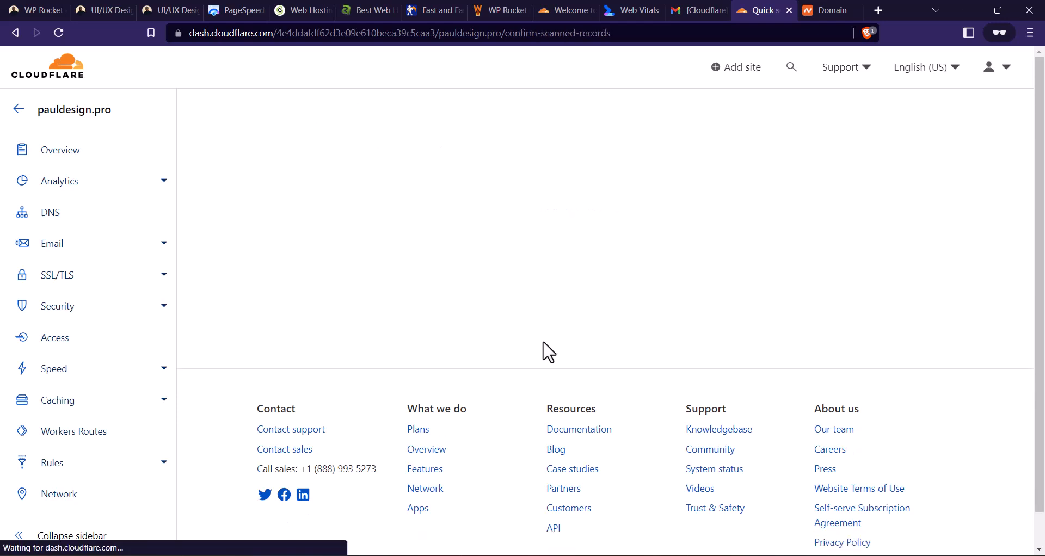
- Review the scanned DNS records for pauldesign.pro, including the mail entry, and continue to the nameserver instructions
scroll(446, 273, down, 5)
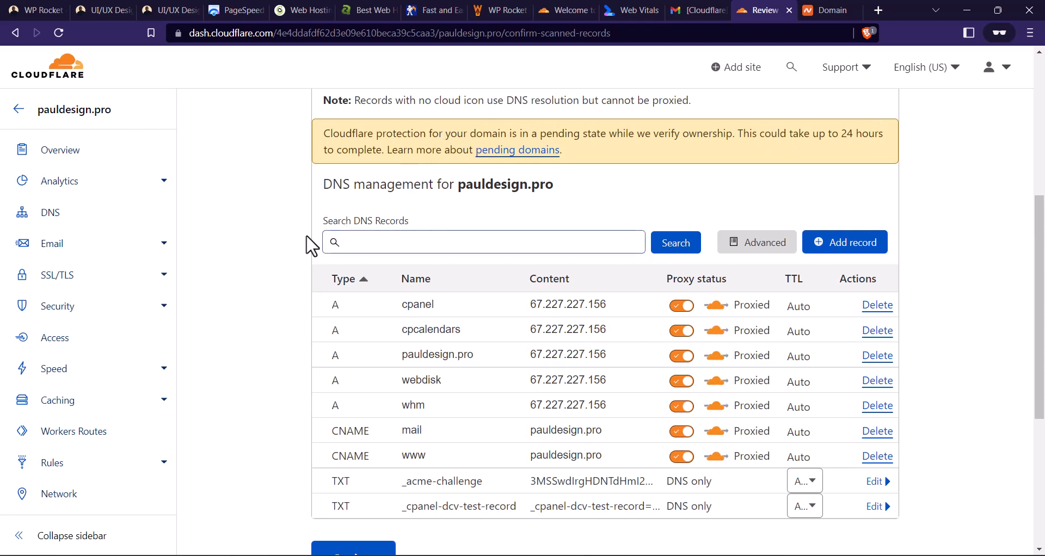
scroll(528, 215, down, 1)
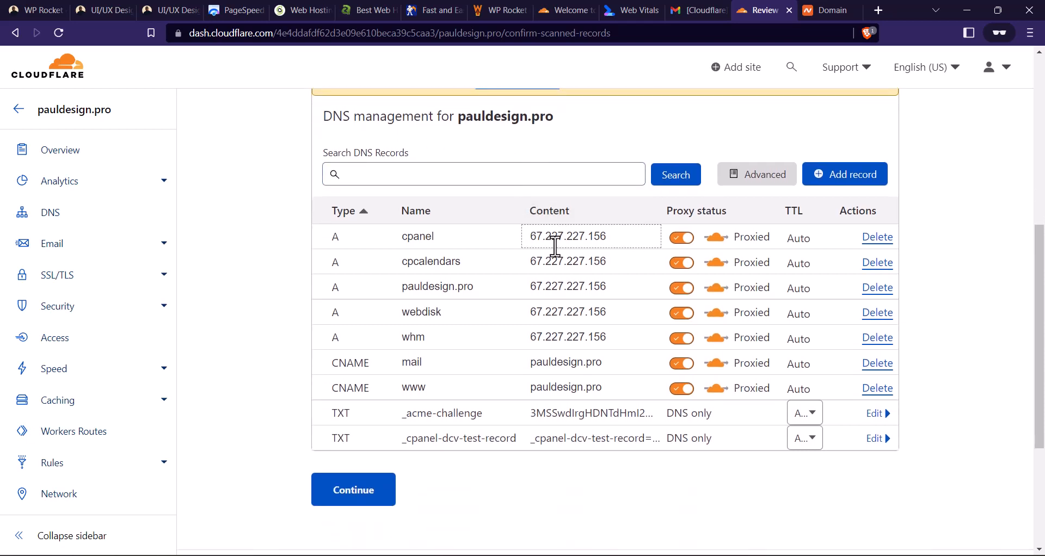
scroll(615, 246, down, 2)
scroll(648, 249, up, 2)
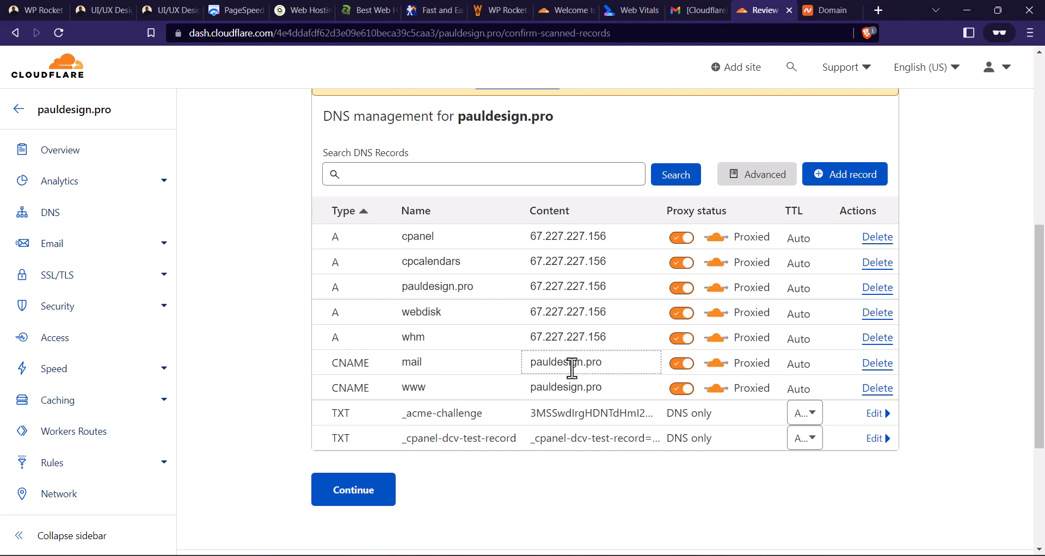
click(446, 365)
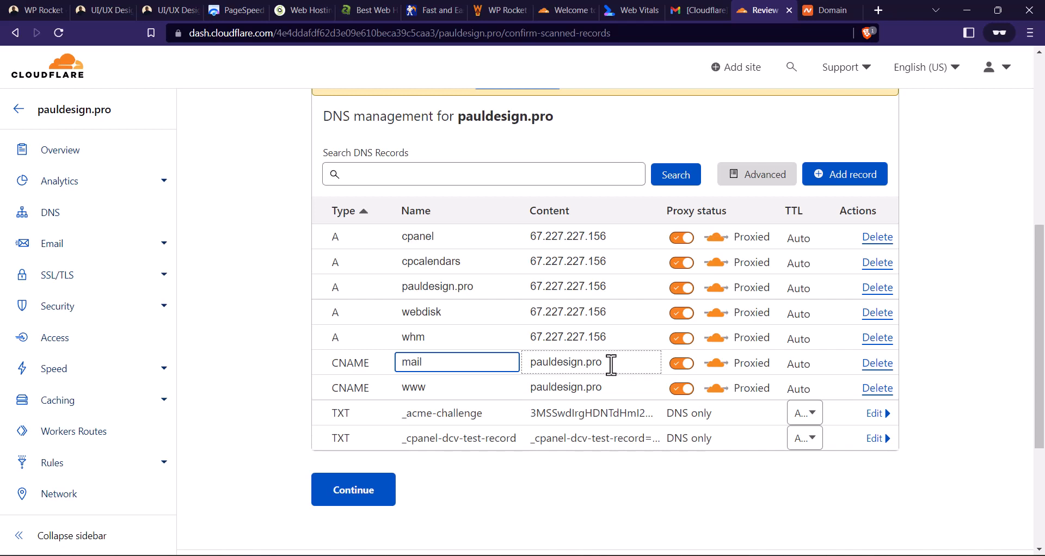
click(384, 492)
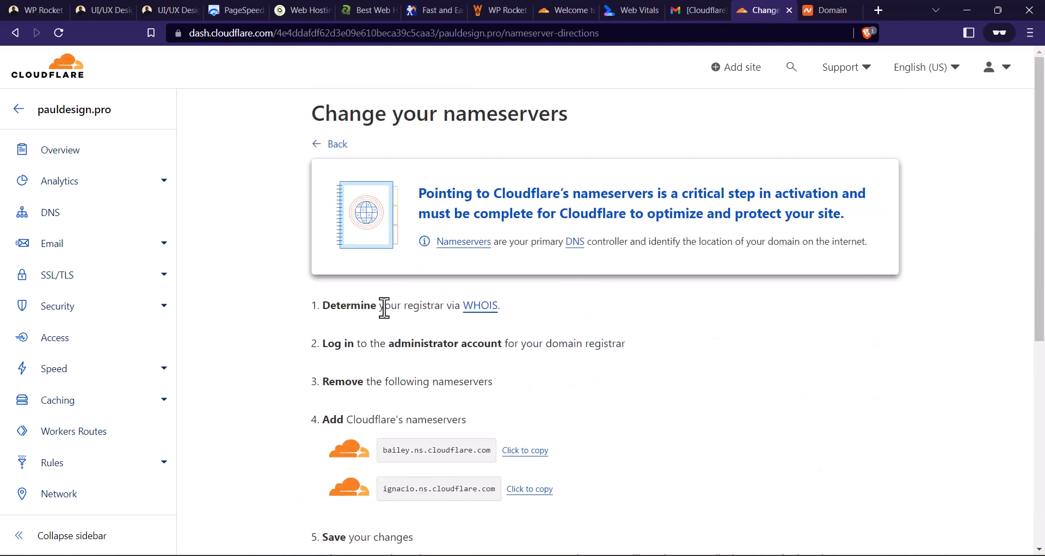
- Copy Cloudflare's first nameserver, bailey.ns.cloudflare.com, and switch to the nameserver settings of pauldesign.pro on Namecheap
scroll(389, 337, down, 3)
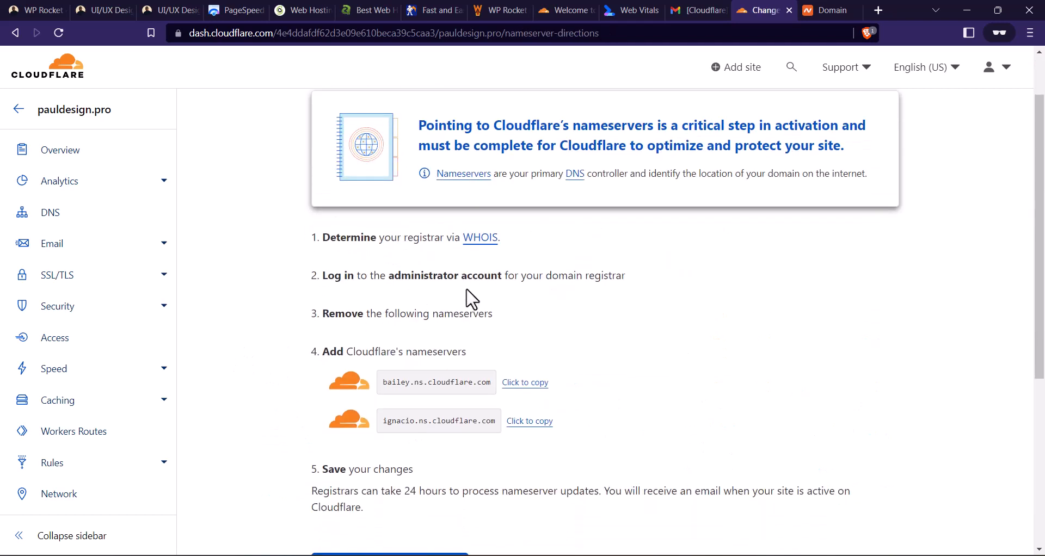
scroll(394, 279, down, 3)
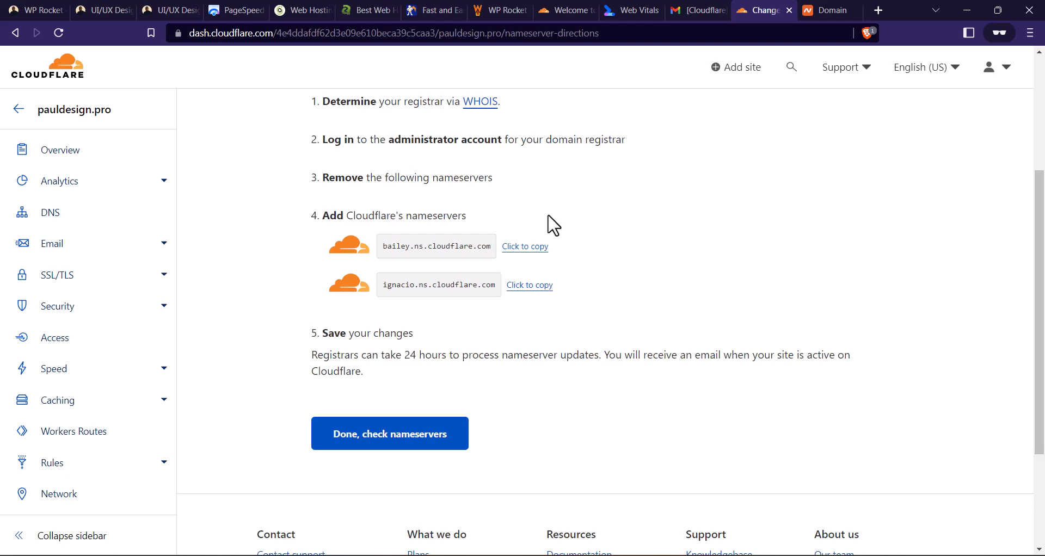
click(518, 248)
click(824, 10)
scroll(715, 203, up, 3)
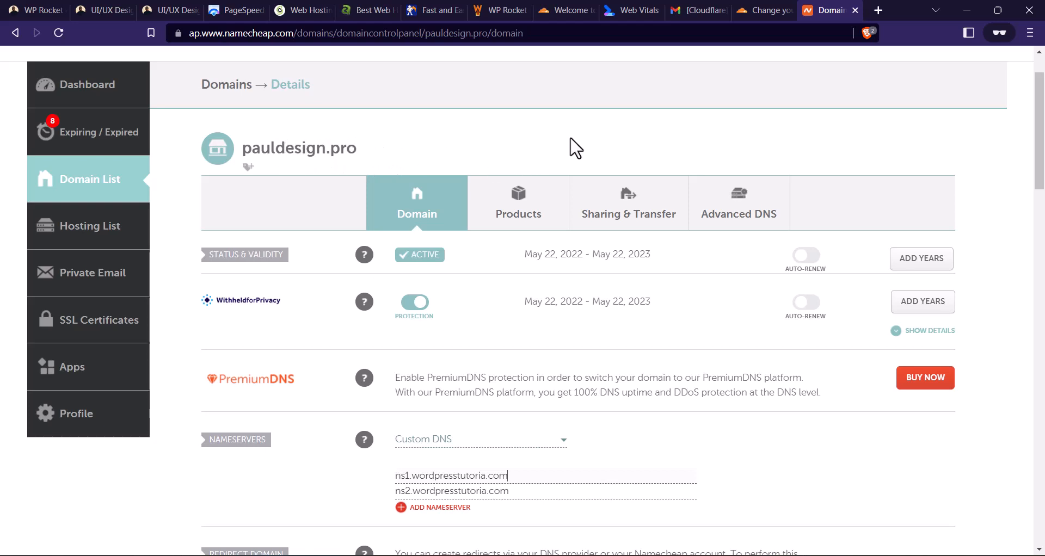
scroll(571, 148, down, 4)
click(507, 236)
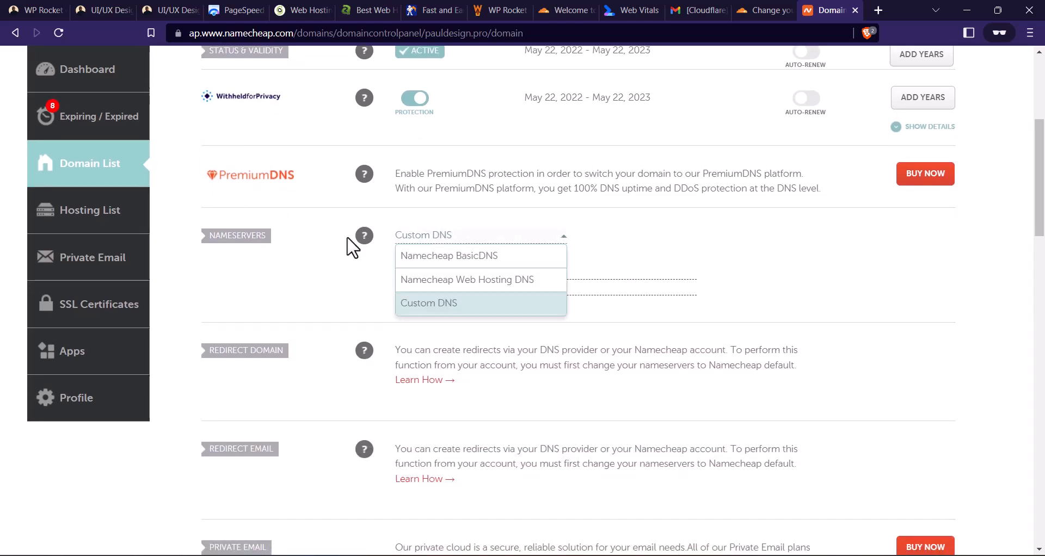
click(490, 256)
click(467, 239)
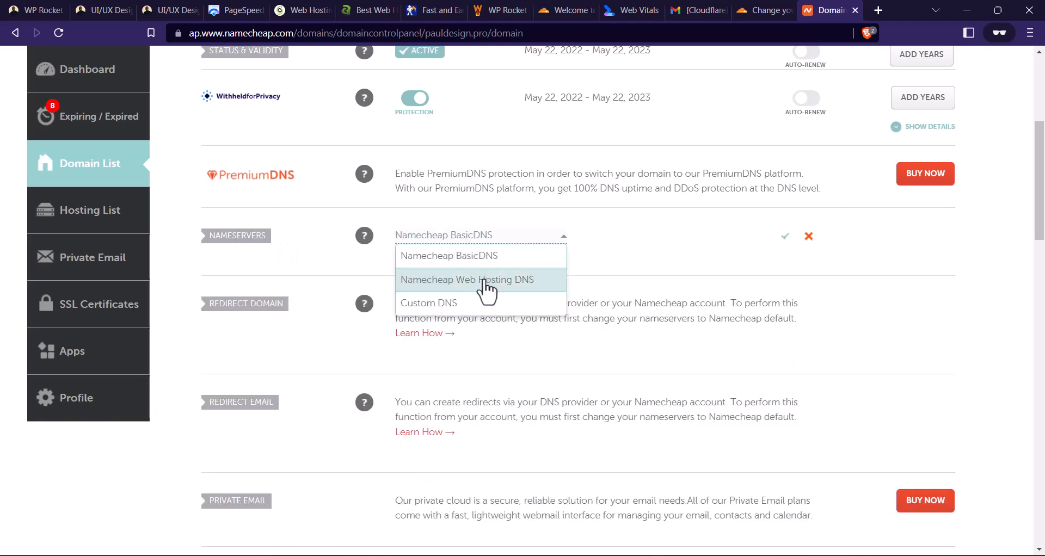
click(466, 301)
- Replace the two custom nameservers with Cloudflare's bailey.ns.cloudflare.com and ignacio.ns.cloudflare.com and save them
triple_click(505, 273)
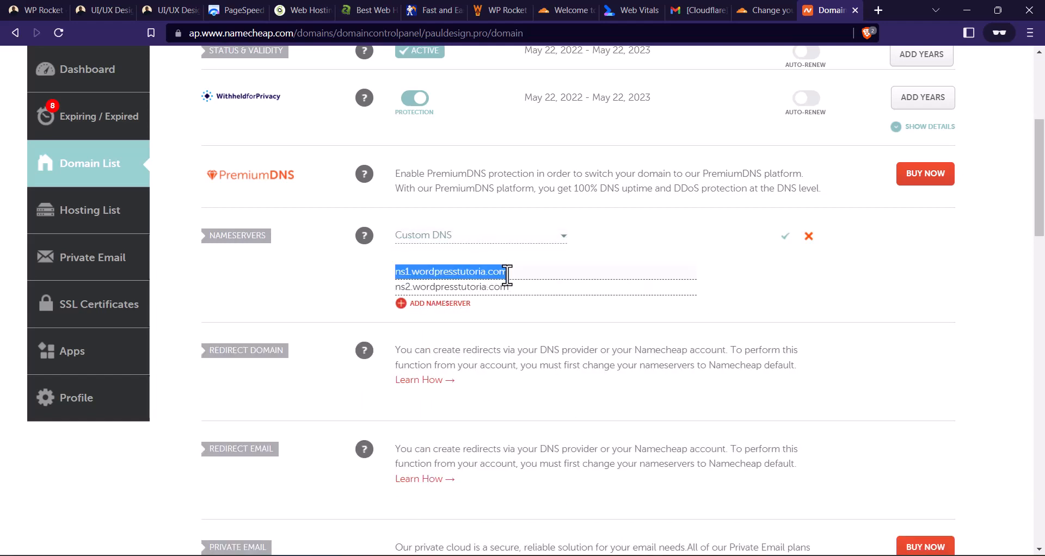
key(ctrl+v)
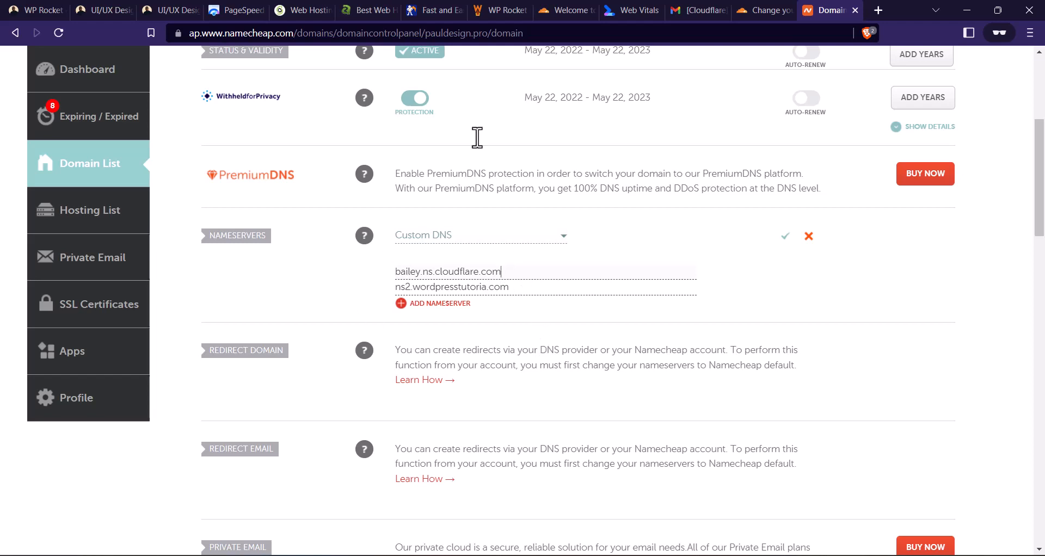
click(768, 10)
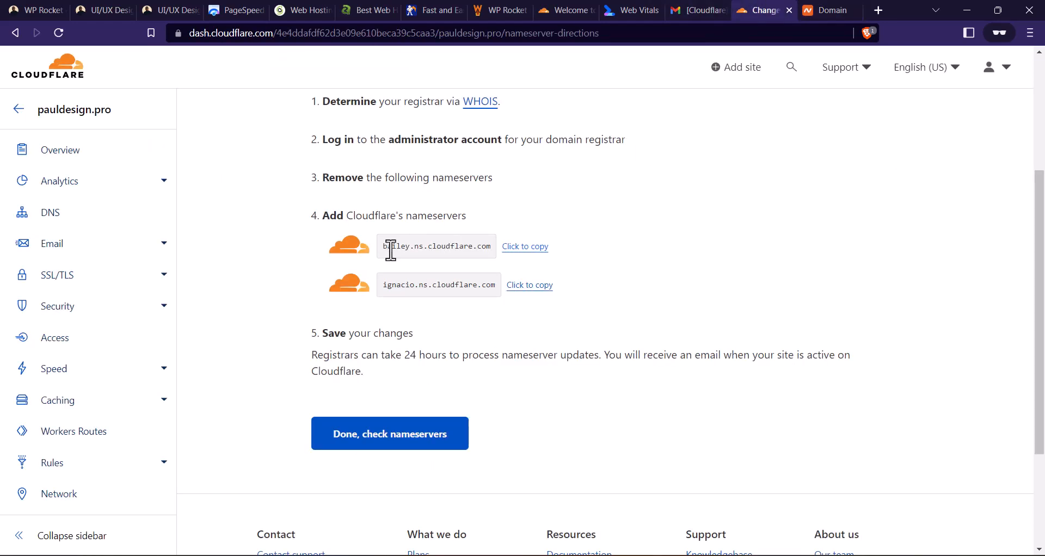
click(514, 286)
key(ctrl+Tab)
triple_click(530, 287)
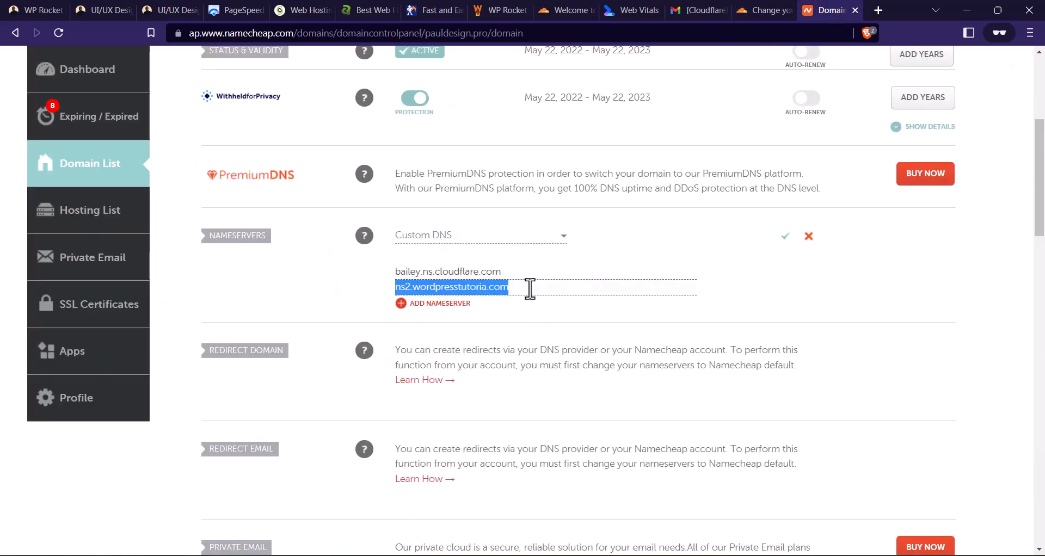
key(ctrl+v)
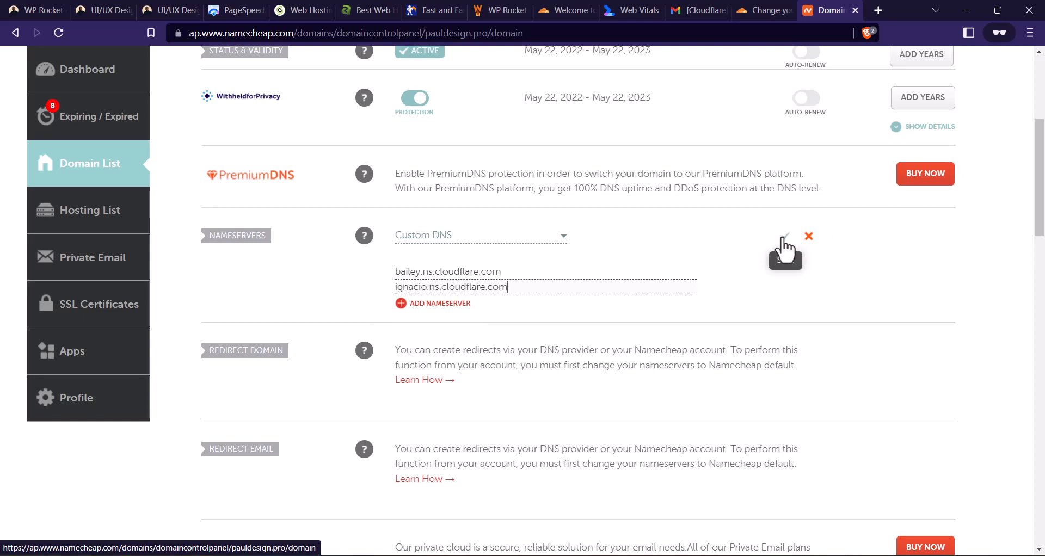
click(784, 240)
- Switch back to Cloudflare and have it check the domain's nameservers
click(773, 10)
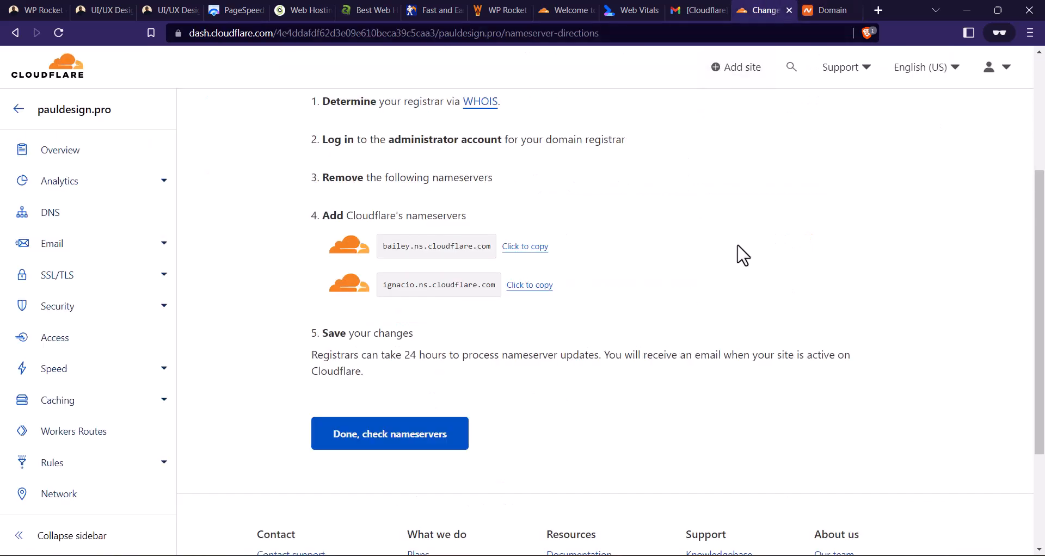
click(830, 11)
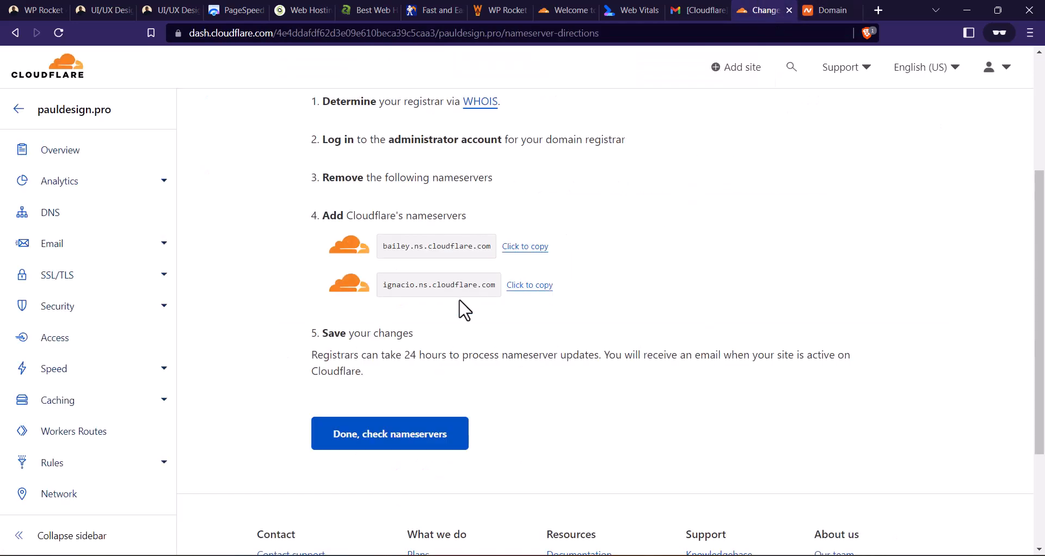
click(415, 442)
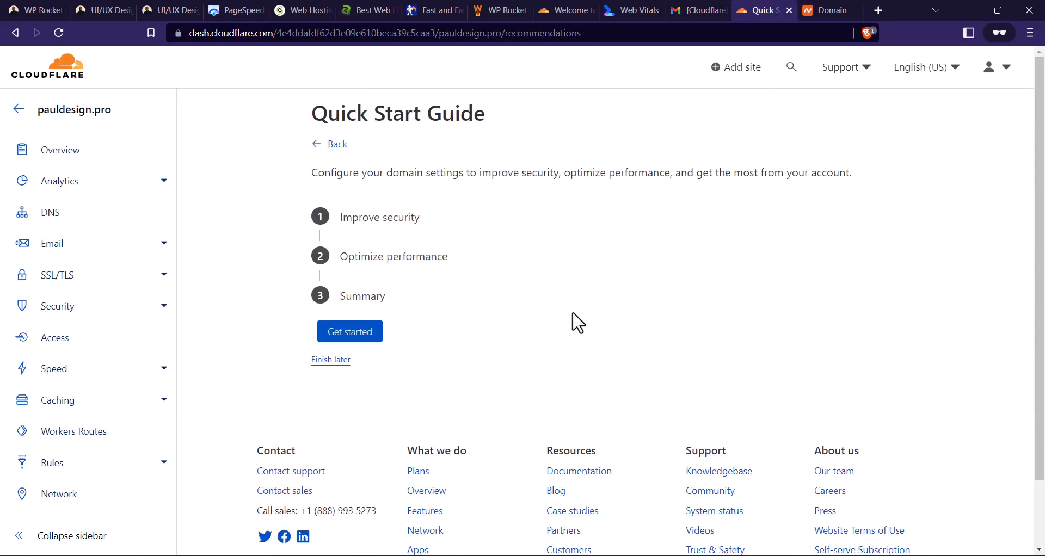
- Start the Quick Start Guide and save Automatic HTTPS Rewrites as enabled, continuing to the Always Use HTTPS setting
click(371, 336)
scroll(506, 255, down, 3)
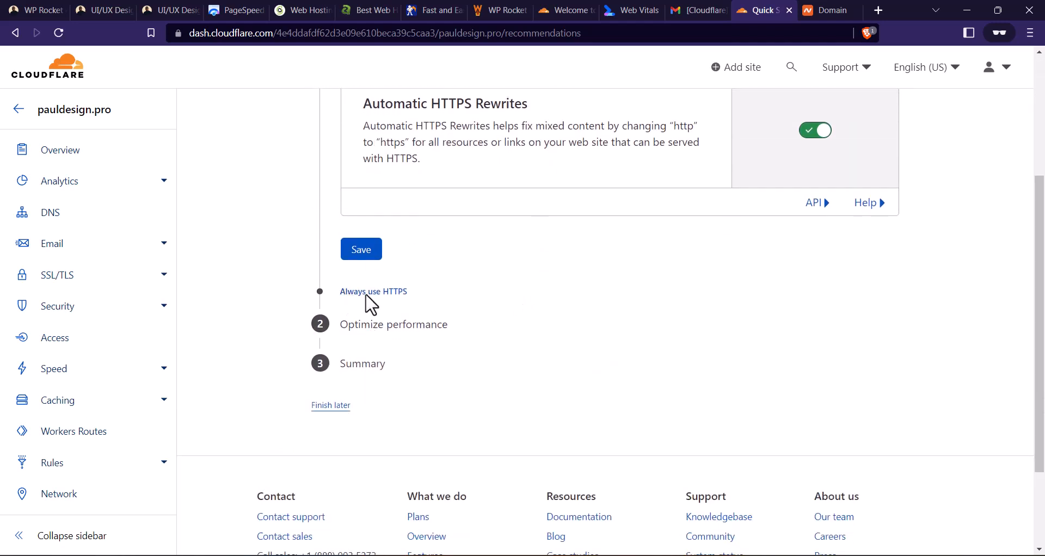
click(374, 259)
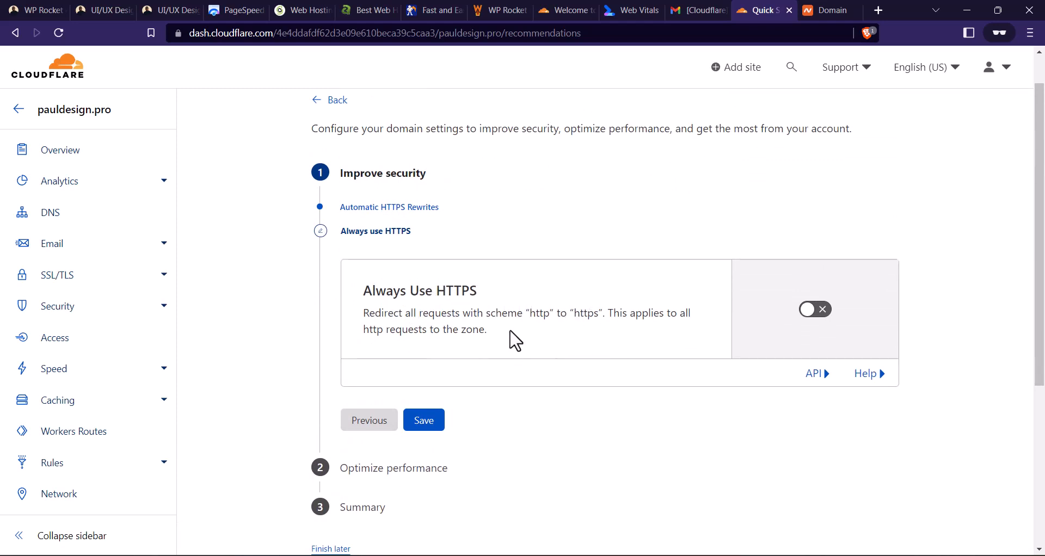
scroll(471, 348, down, 1)
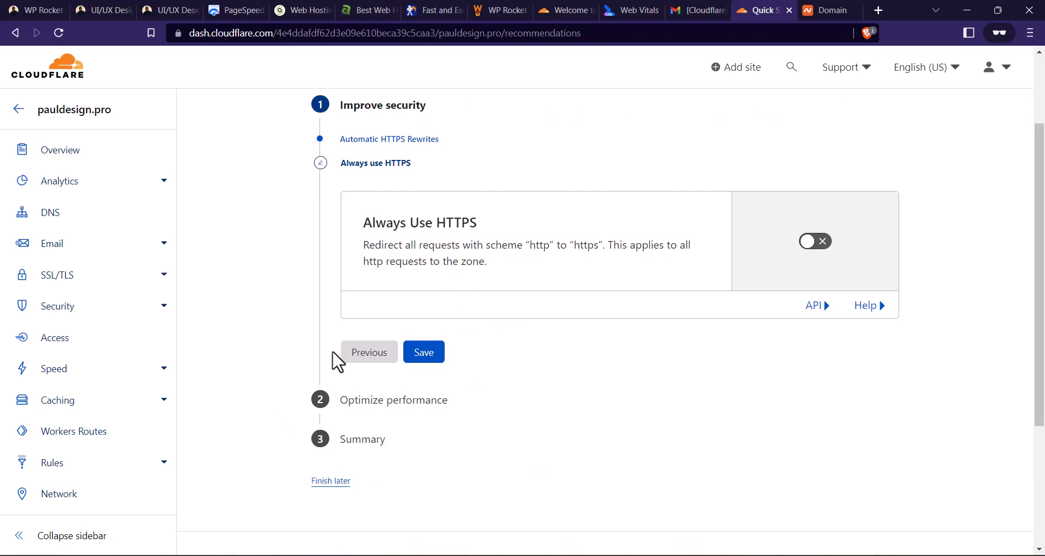
- Keep Always Use HTTPS off, enable Auto Minify for JavaScript, CSS and HTML, keep Brotli on, and finish the Quick Start Guide
click(424, 361)
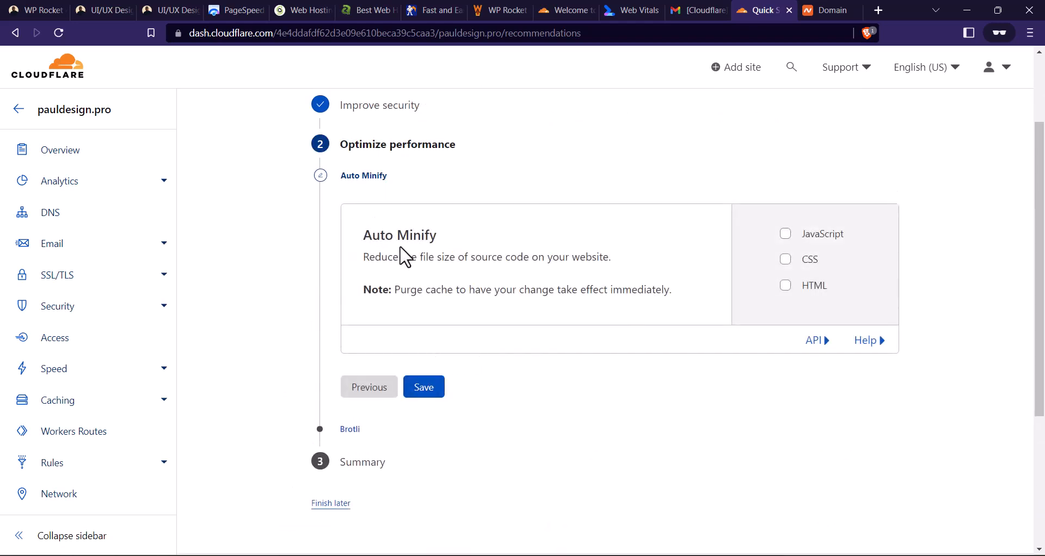
click(784, 235)
click(784, 283)
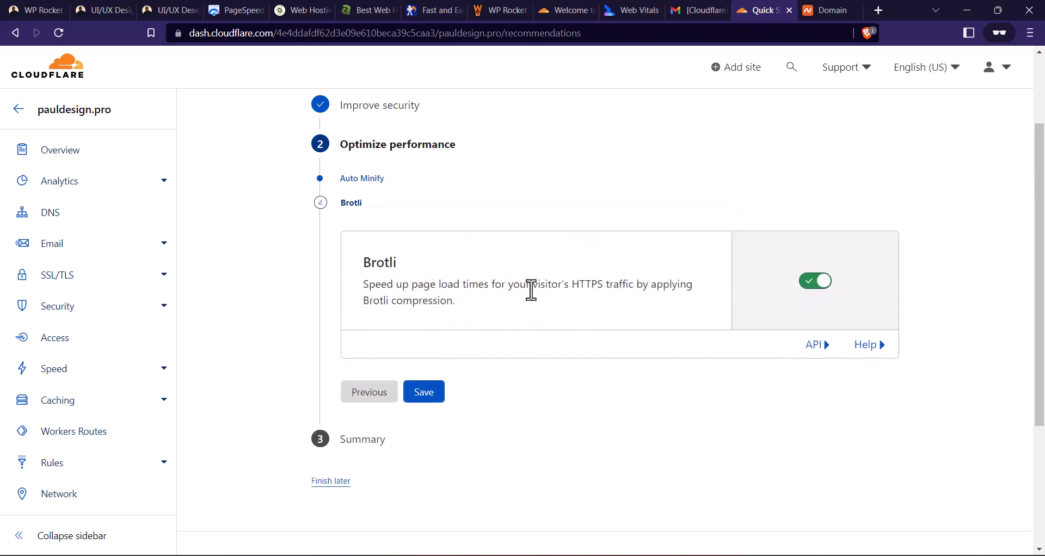
click(422, 395)
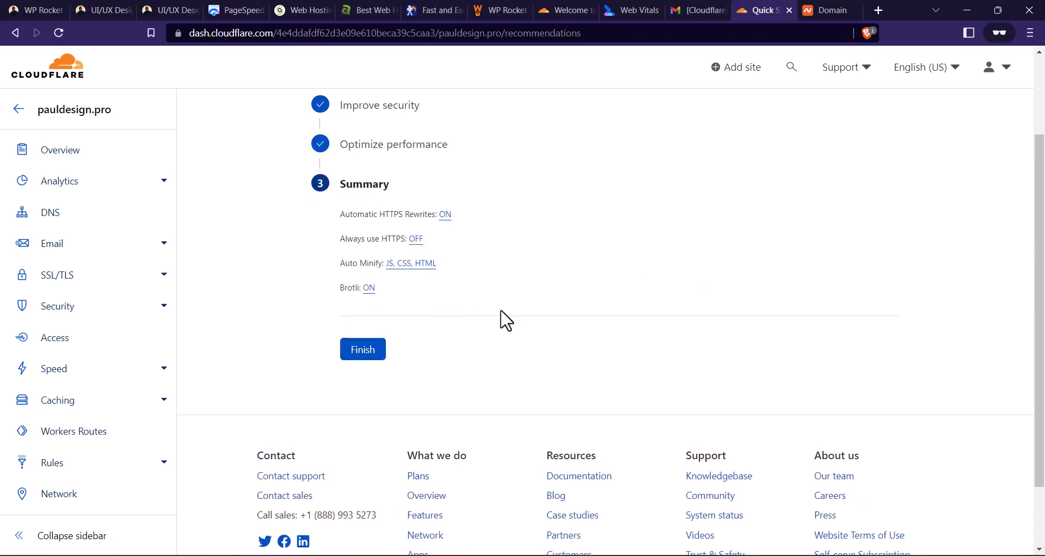
click(363, 354)
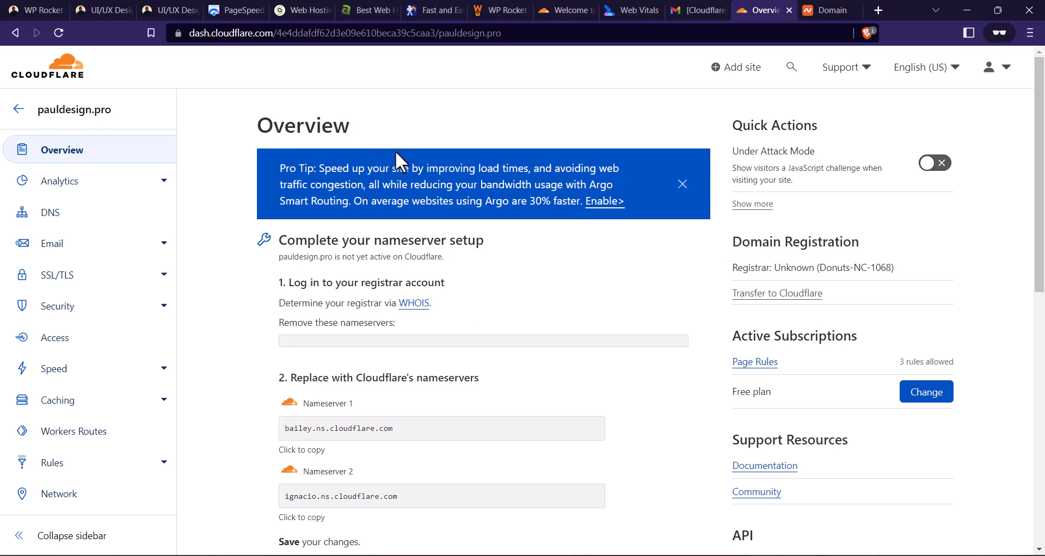
- Switch to the WP Rocket settings in WordPress, enable the Cloudflare add-on, and open its options
click(55, 9)
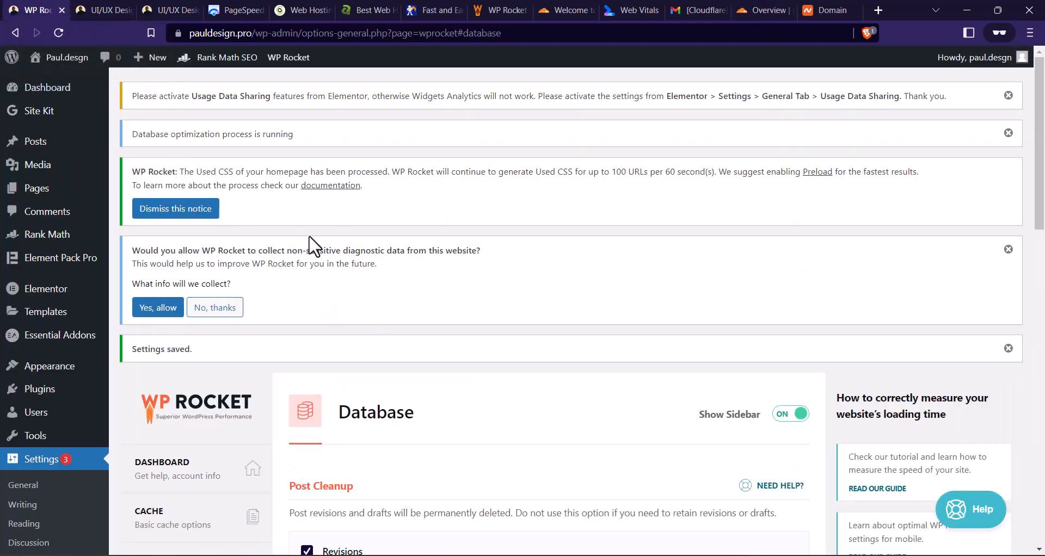
scroll(426, 221, down, 2)
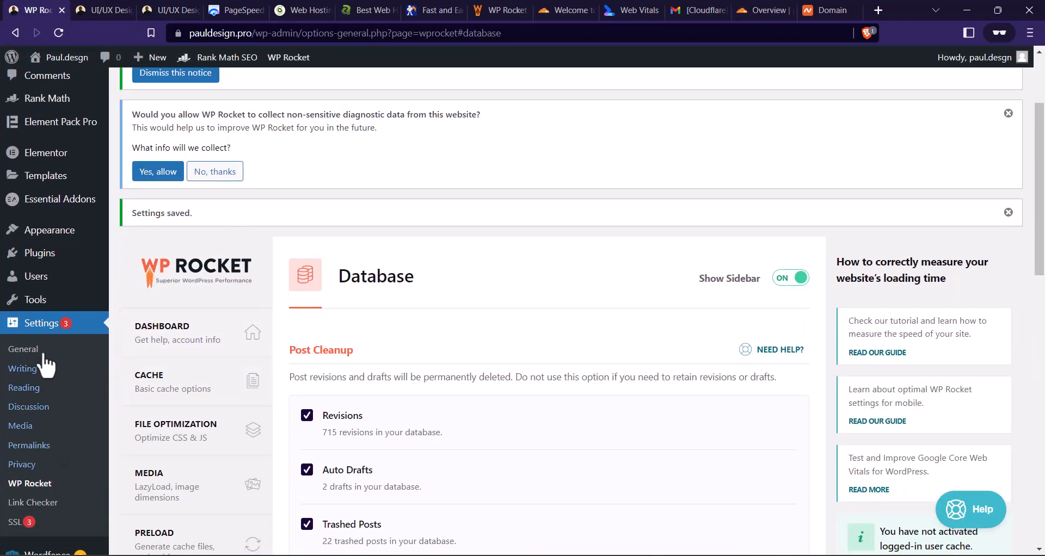
scroll(479, 278, down, 2)
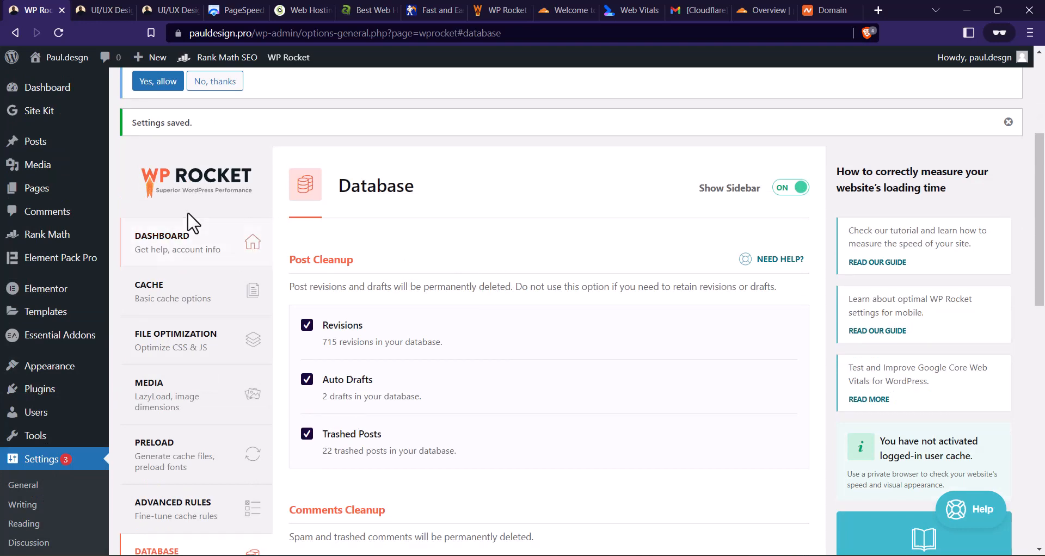
scroll(198, 216, down, 8)
scroll(198, 216, down, 2)
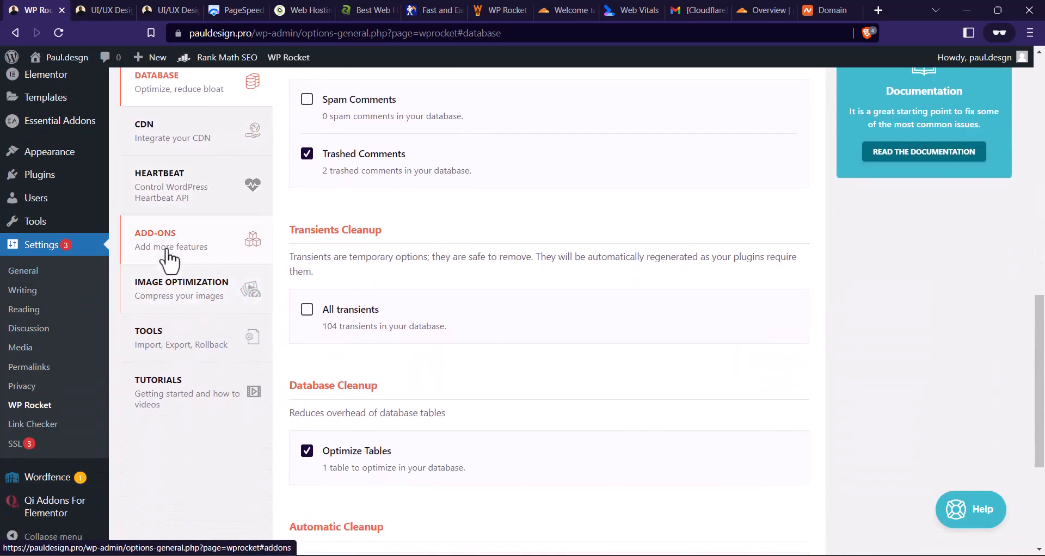
click(218, 256)
scroll(381, 256, down, 6)
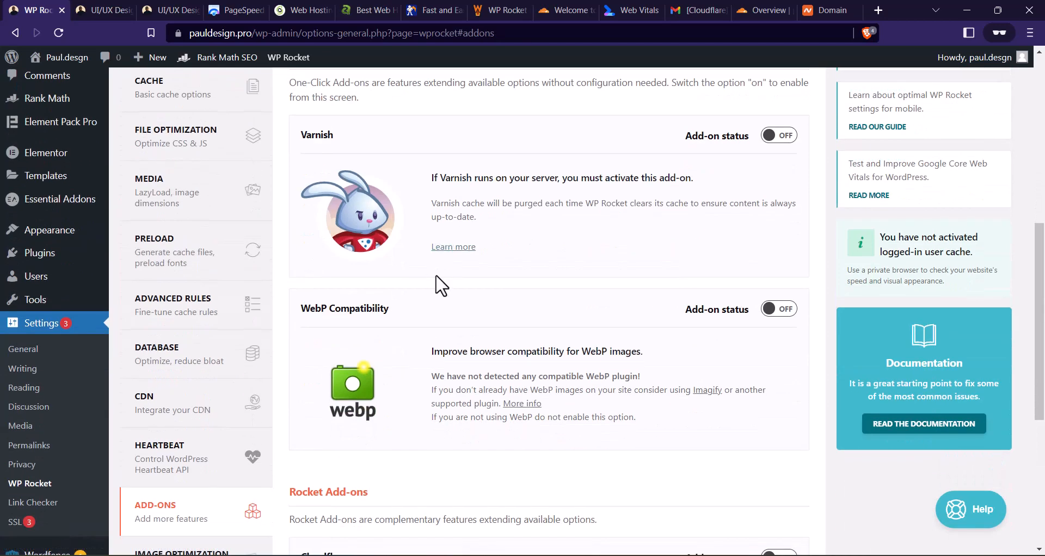
scroll(494, 221, down, 3)
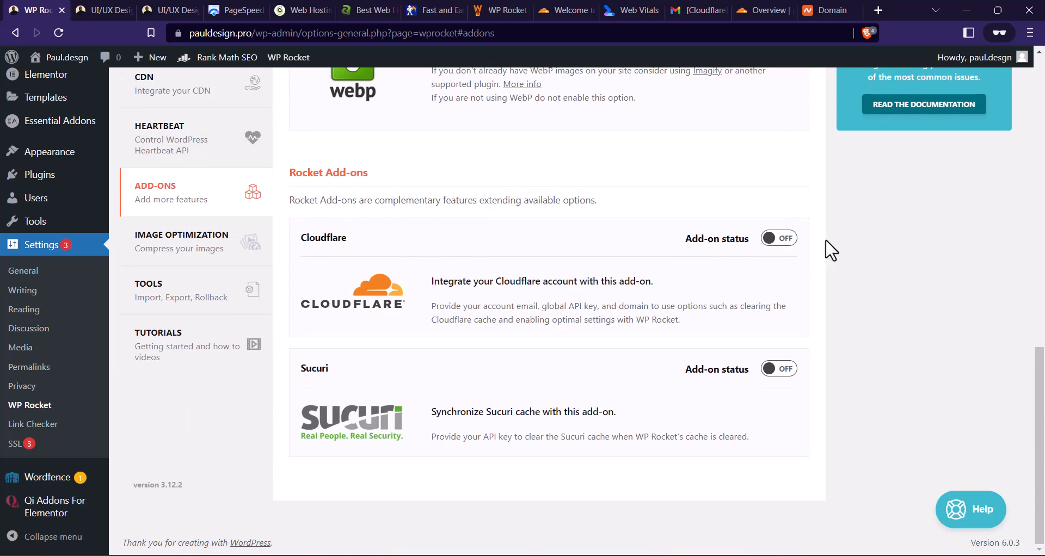
click(783, 241)
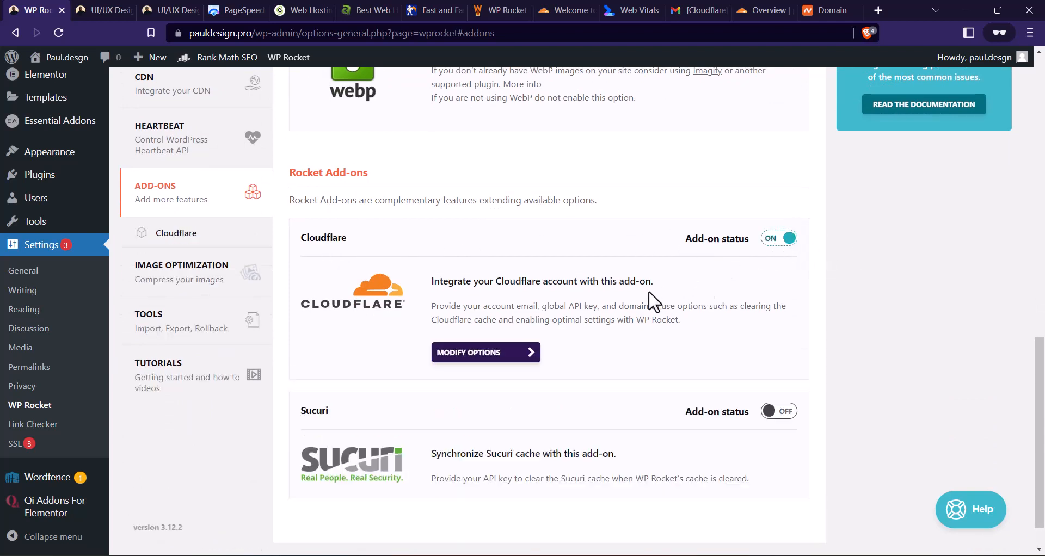
click(484, 355)
scroll(439, 325, down, 1)
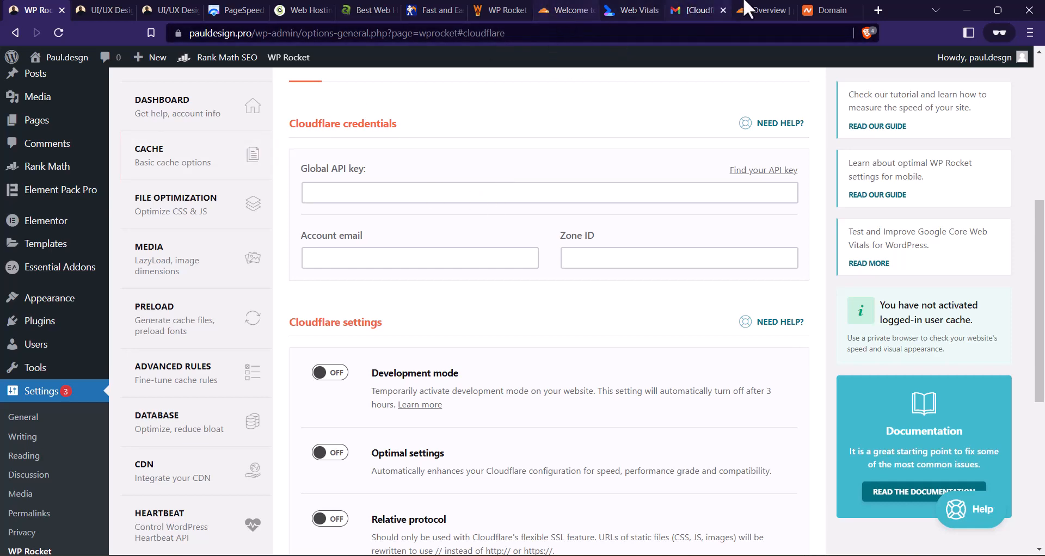
- Copy the zone ID from Cloudflare's pauldesign.pro overview and paste it into WP Rocket's Zone ID field
click(576, 7)
click(589, 10)
click(680, 10)
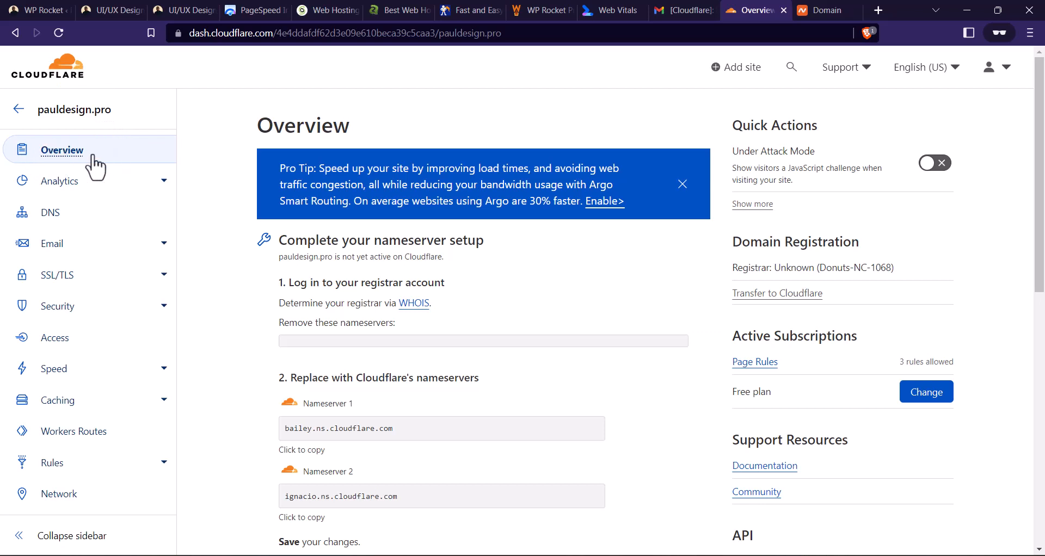
click(70, 154)
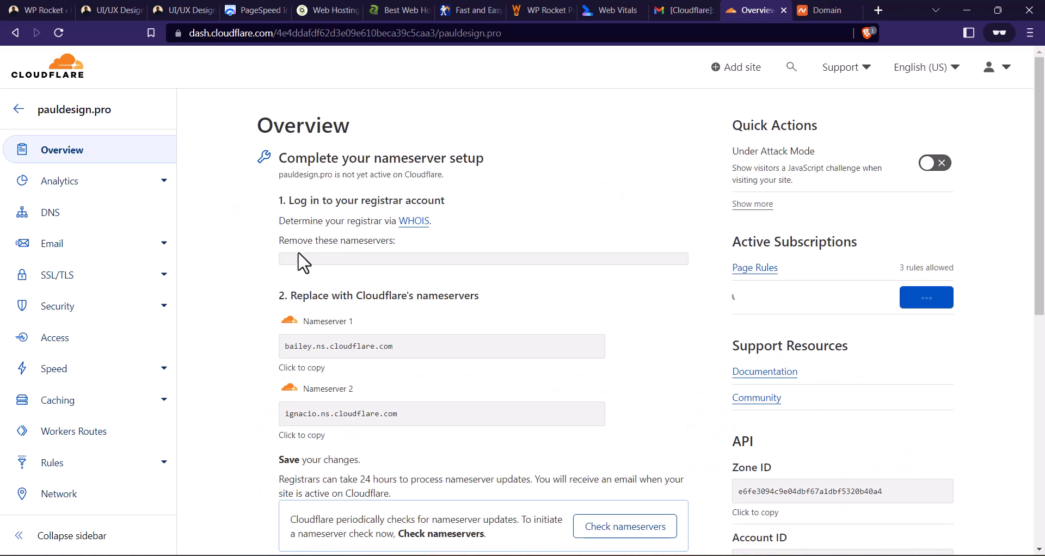
scroll(832, 161, down, 4)
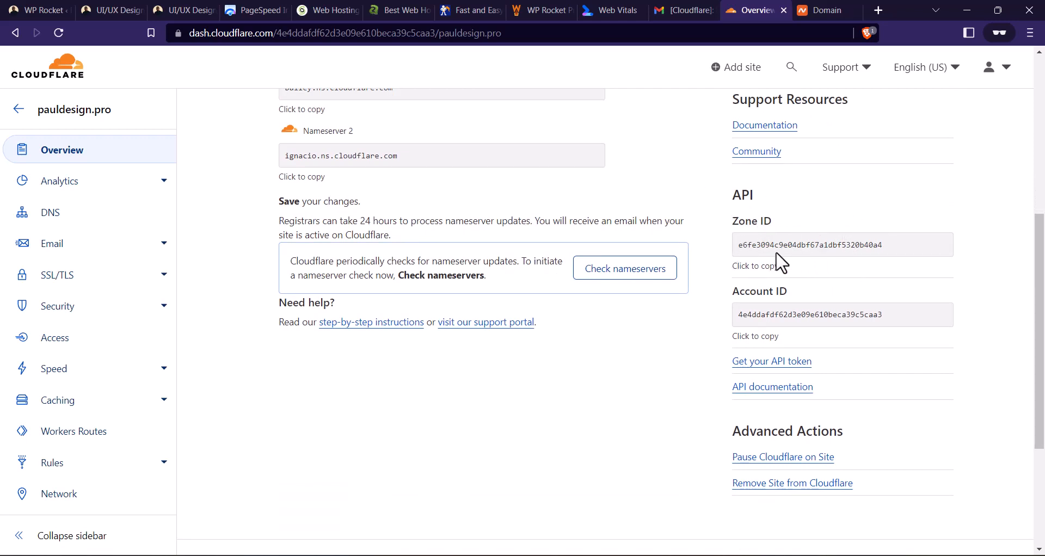
click(758, 270)
click(43, 9)
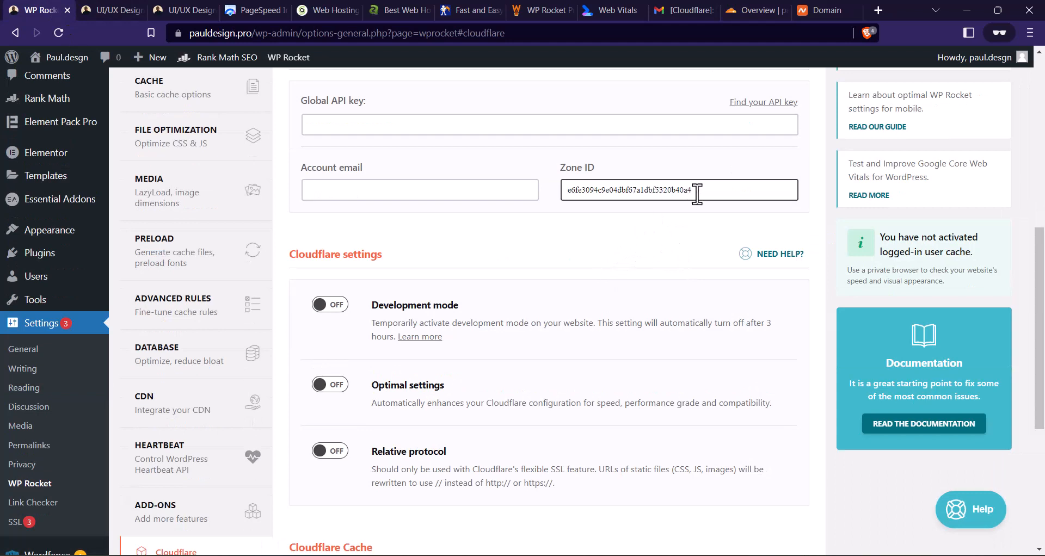
drag(693, 191, 537, 221)
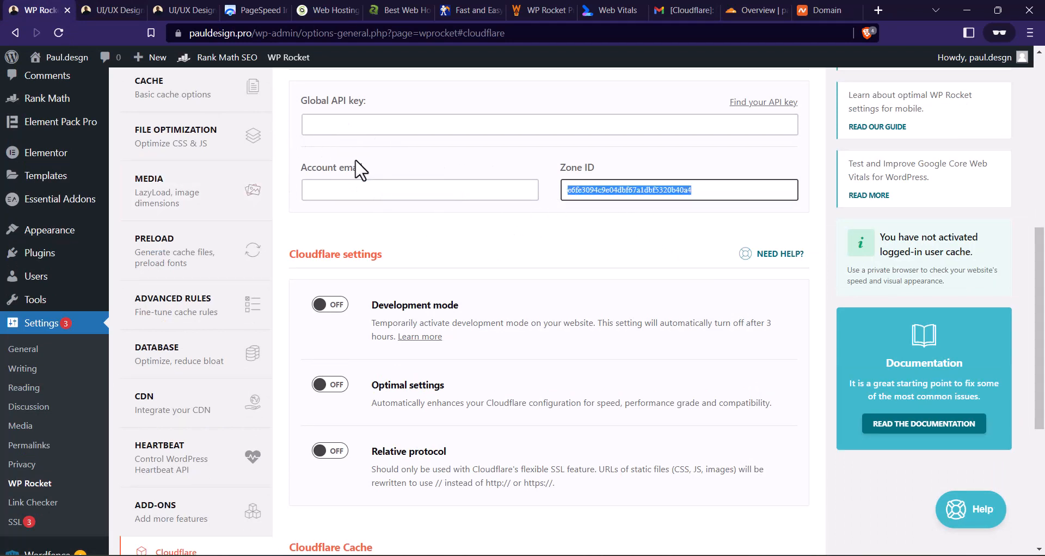
- Return to Cloudflare, go to the API tokens page, and request to view the Global API Key
click(745, 10)
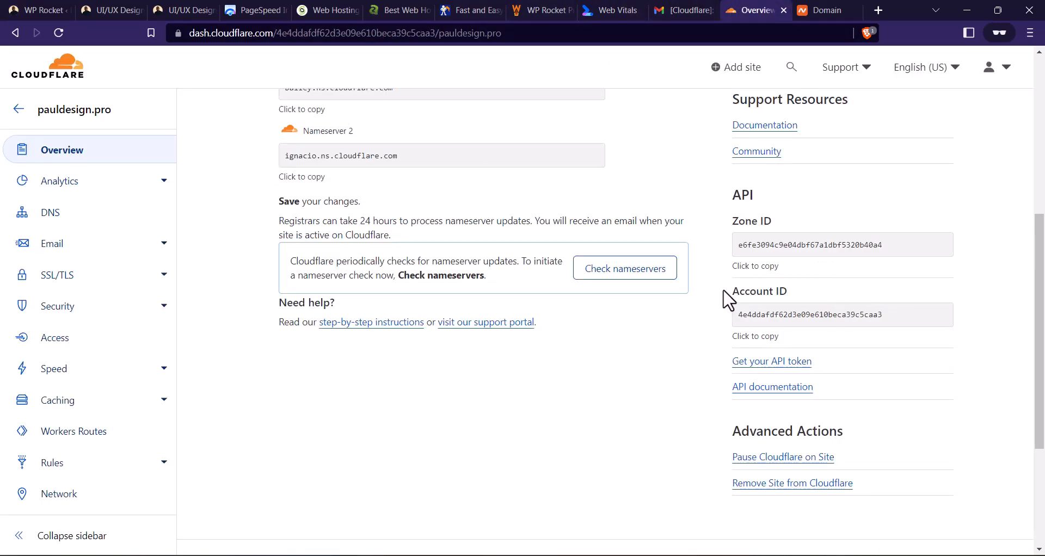
scroll(743, 275, up, 1)
scroll(772, 243, down, 2)
scroll(767, 218, up, 1)
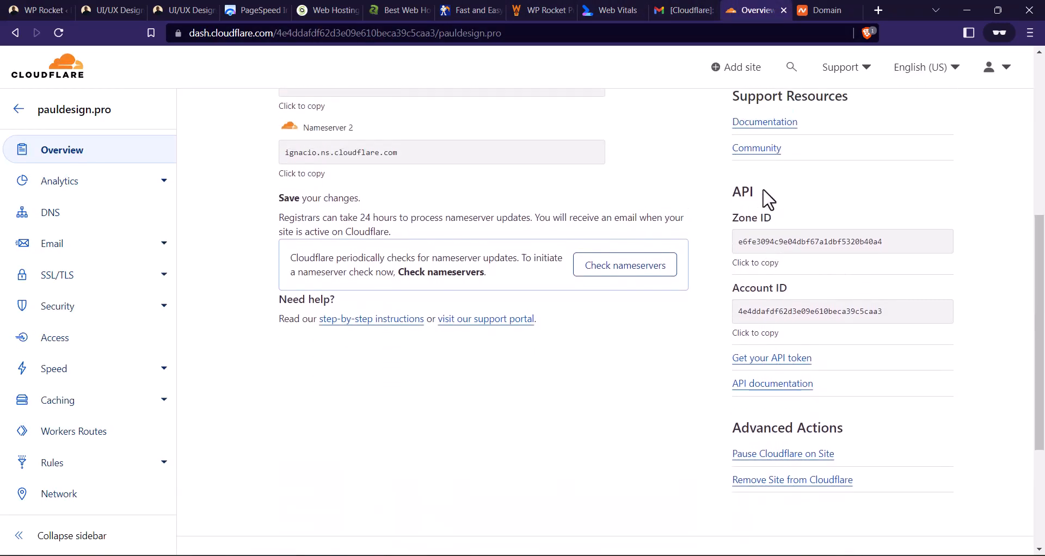
scroll(794, 223, down, 1)
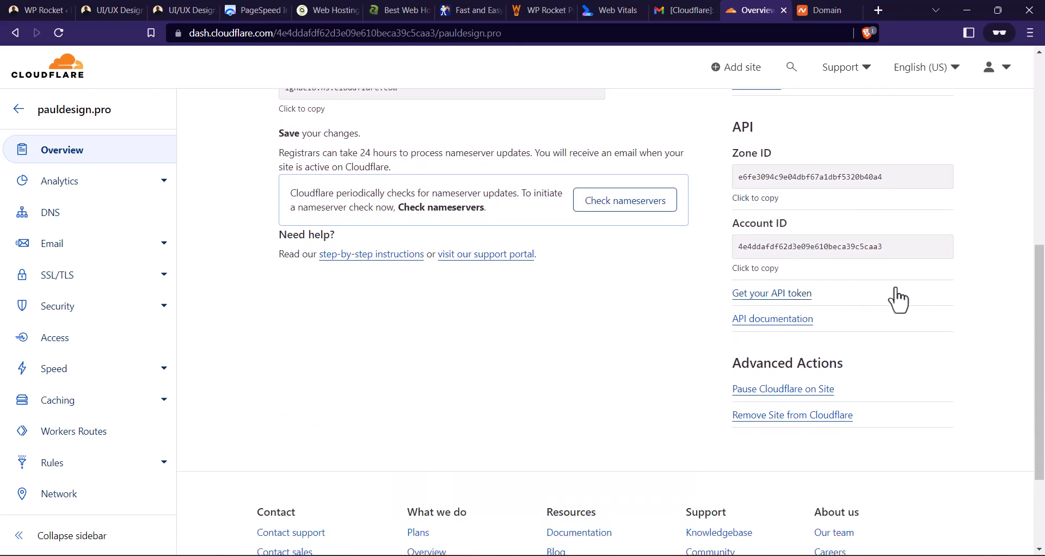
click(779, 294)
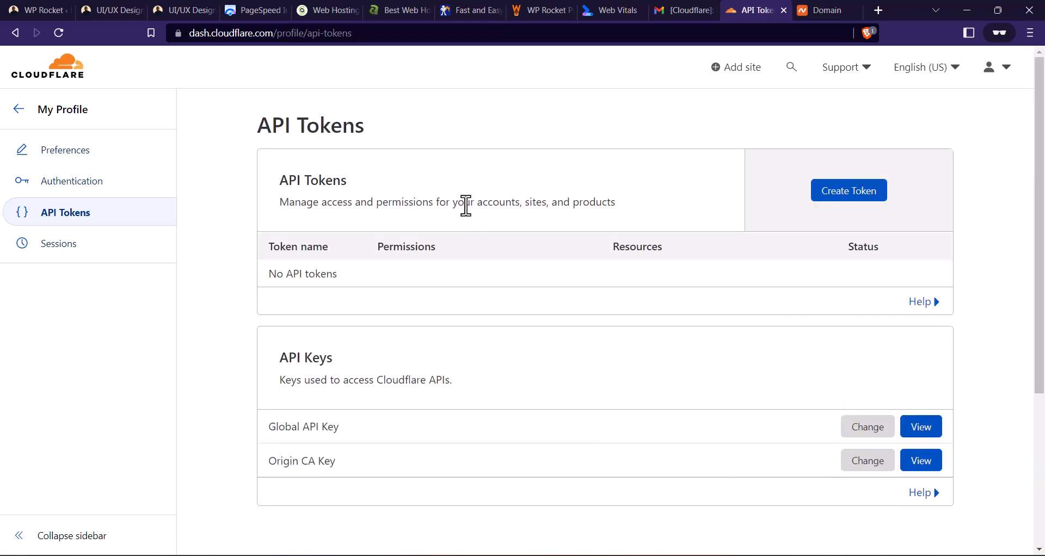
scroll(522, 215, down, 3)
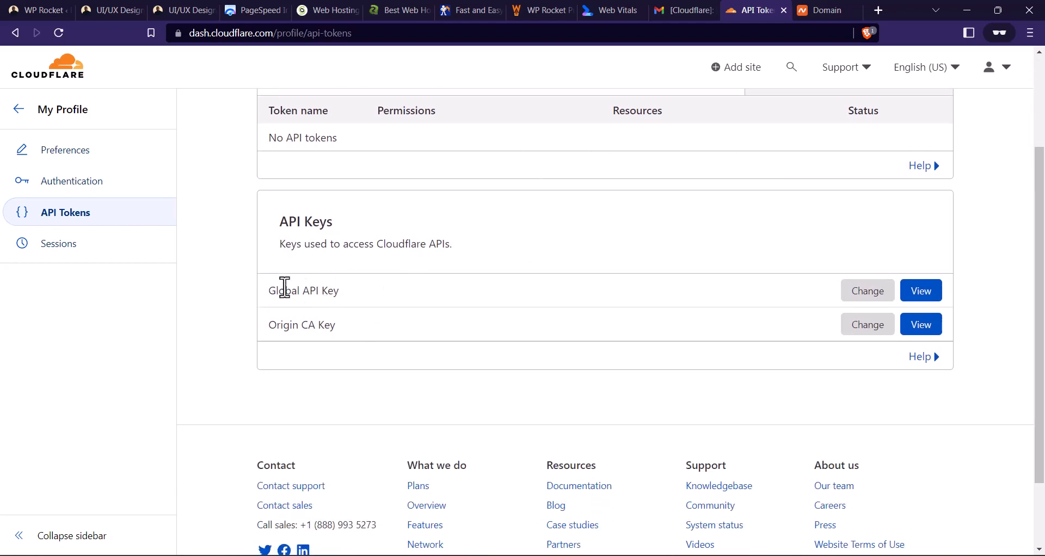
click(917, 296)
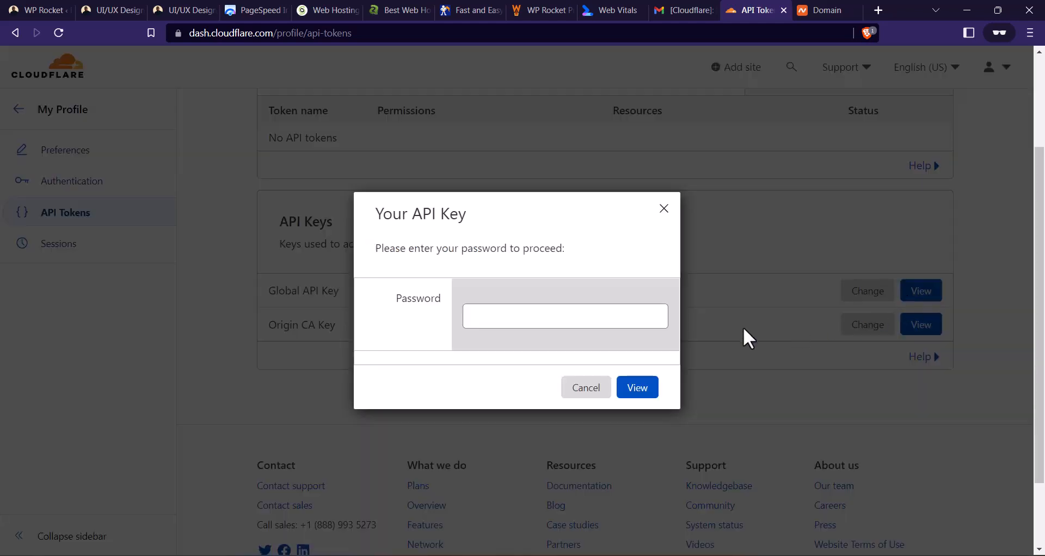
- Enter the Cloudflare account password to reveal the Global API Key, and copy the key
click(483, 306)
key(Caps_Lock)
text(•)
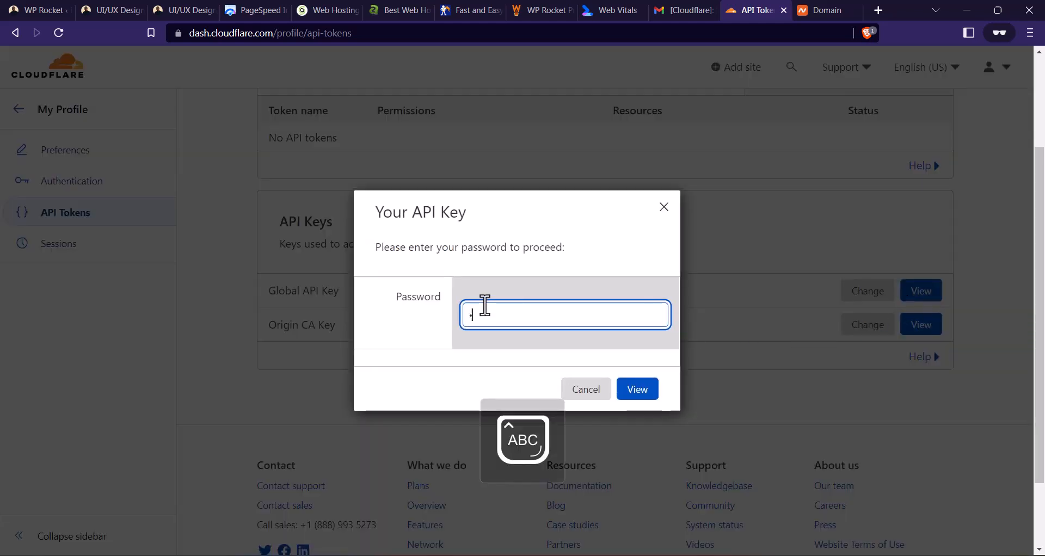
key(Caps_Lock)
text(•••••••••••)
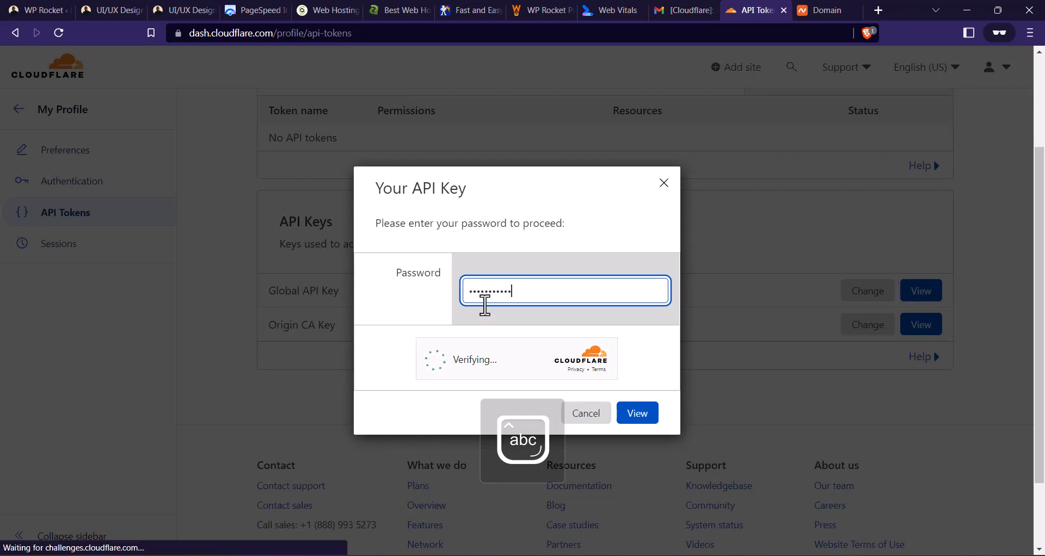
text(•••••)
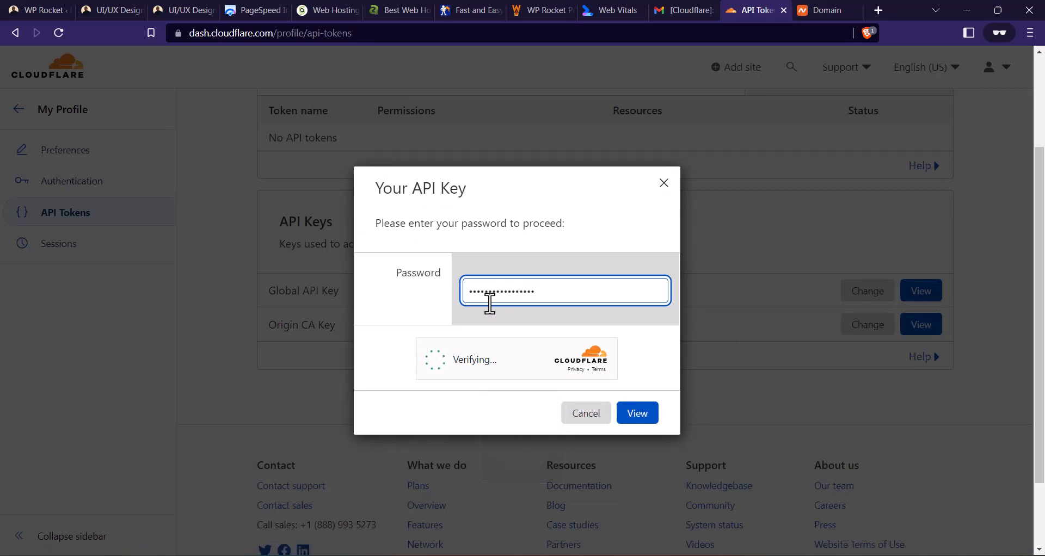
click(438, 360)
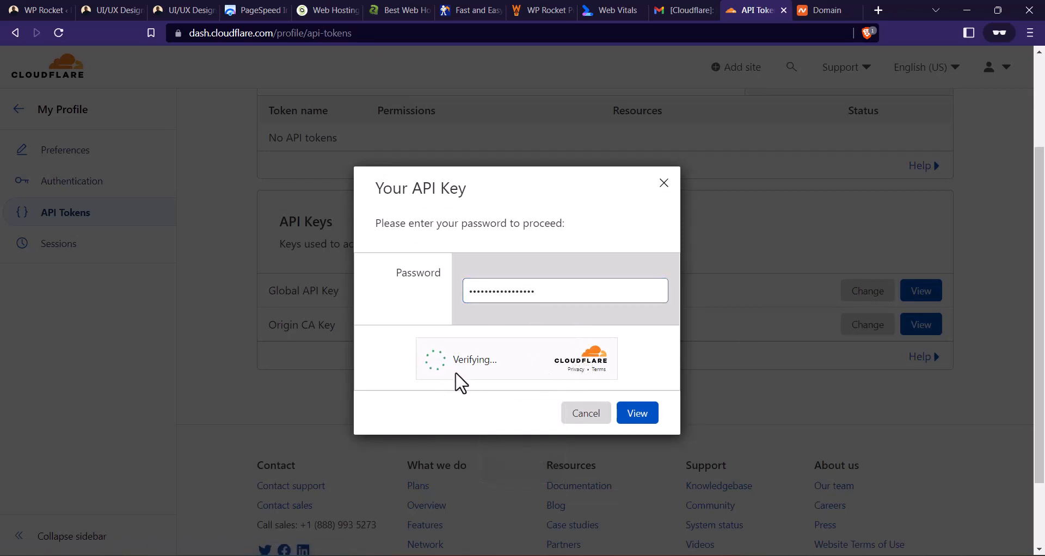
click(652, 417)
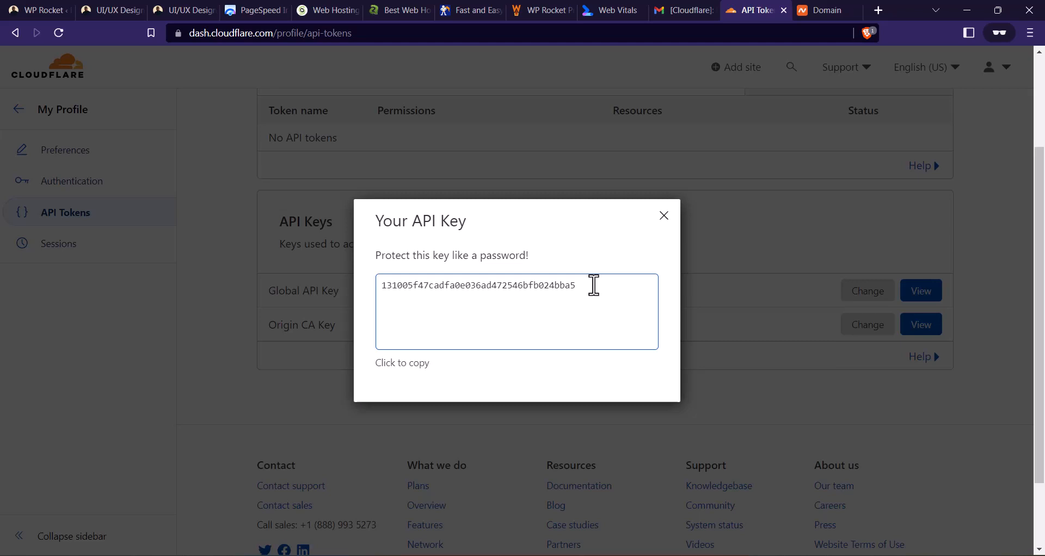
click(594, 286)
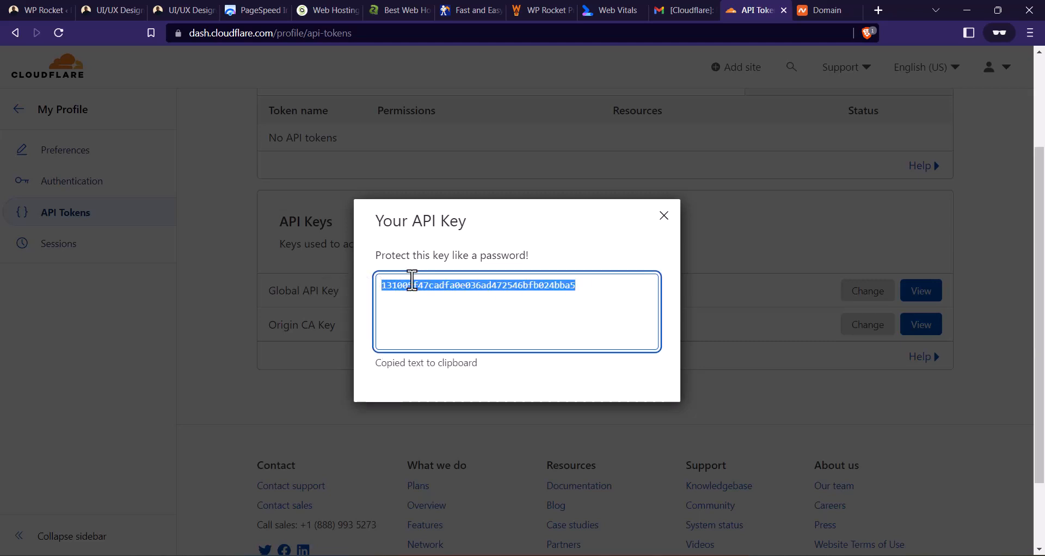
- Paste the API key into WP Rocket's Global API key field and fill in the Cloudflare account email
click(40, 10)
click(385, 125)
key(ctrl+v)
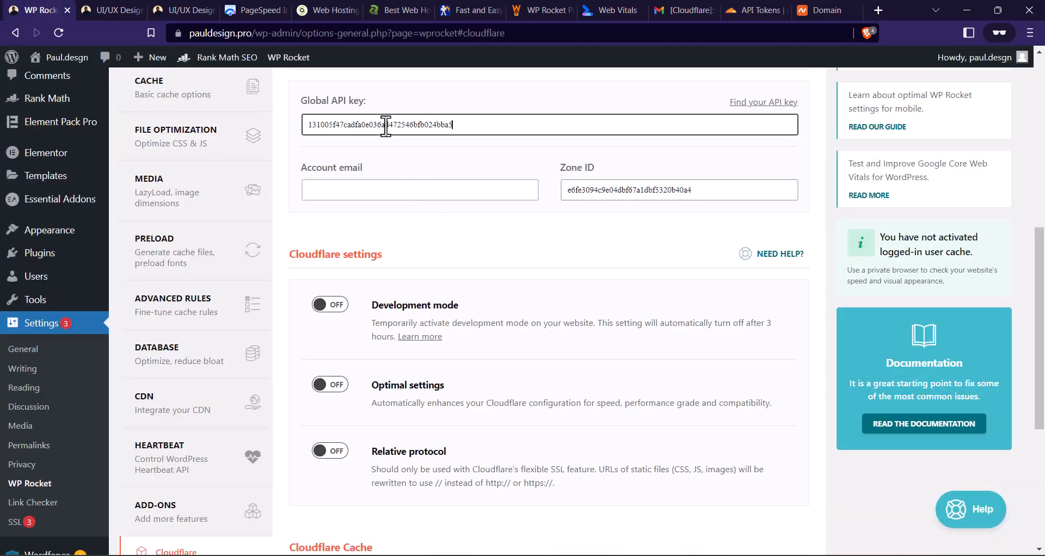
click(385, 190)
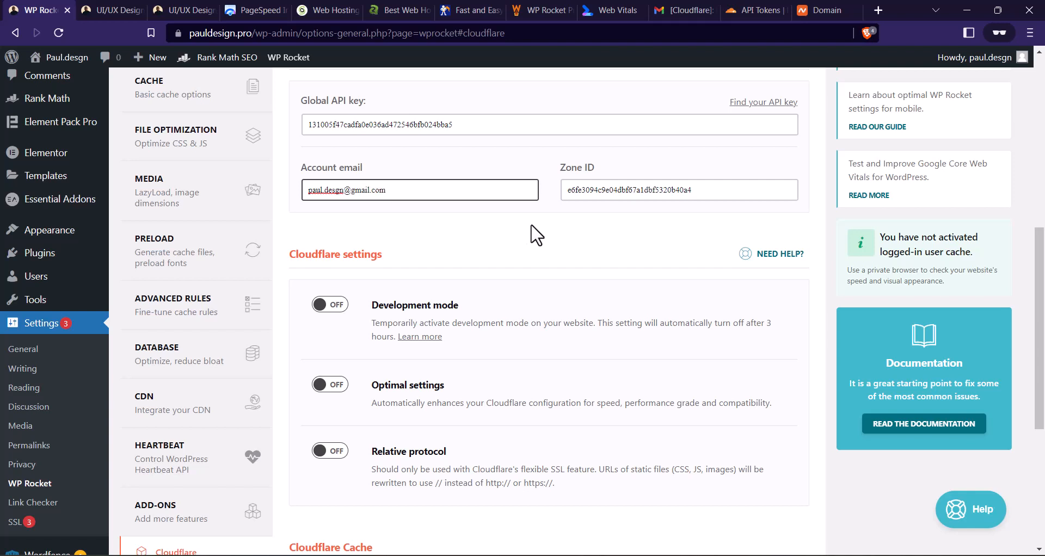
- Turn on Optimal settings for Cloudflare in WP Rocket and save the changes
scroll(535, 235, down, 2)
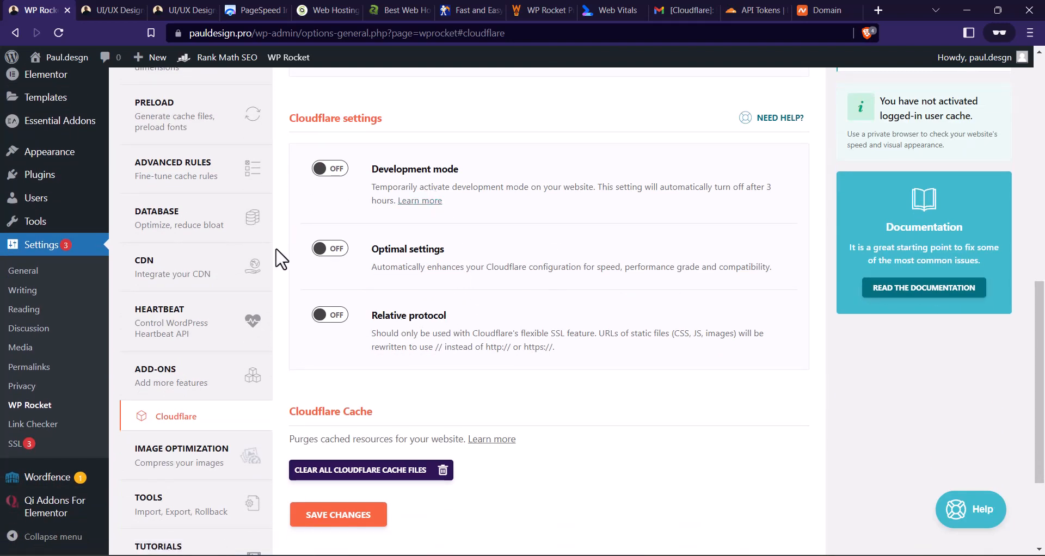
click(322, 250)
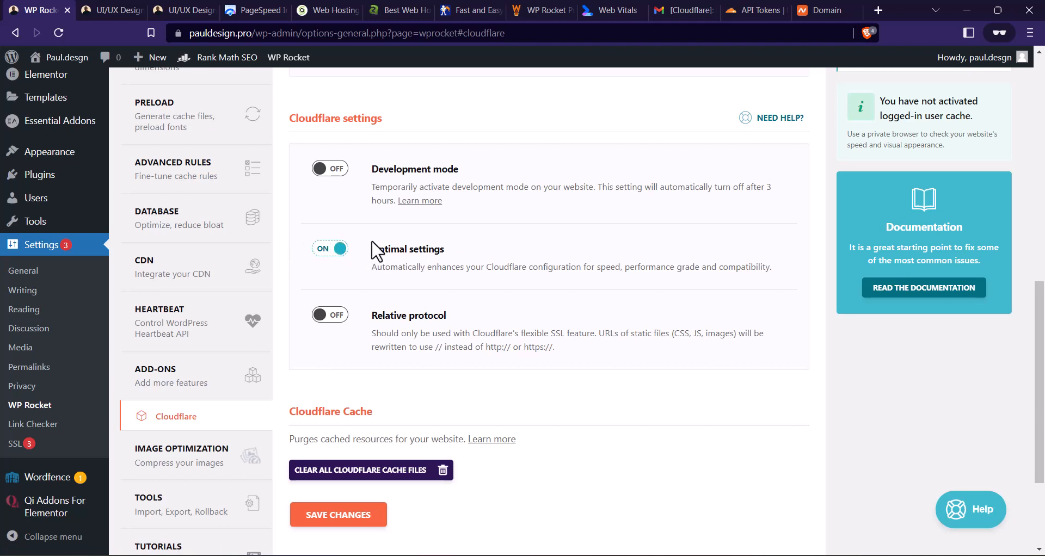
scroll(403, 242, down, 2)
click(381, 377)
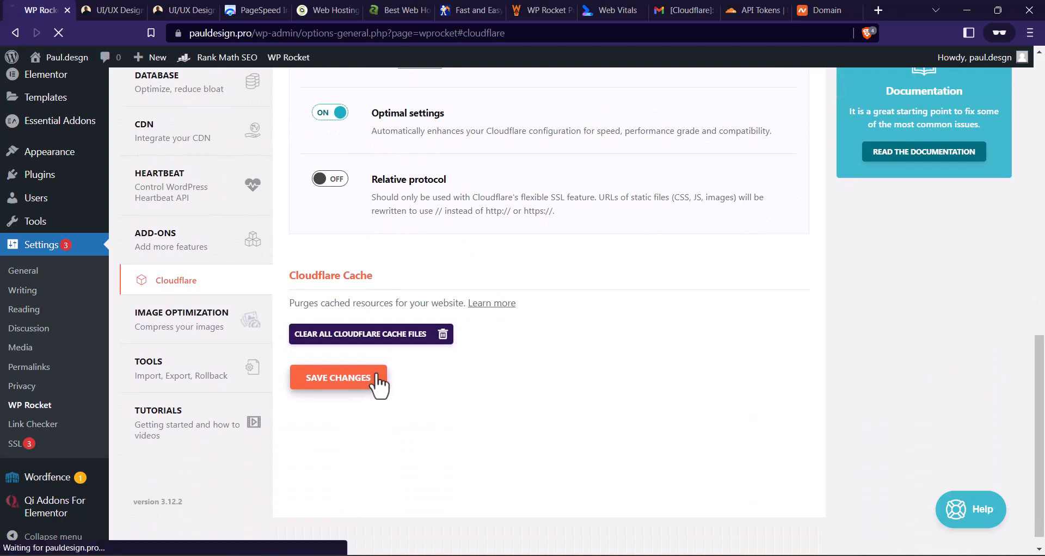
scroll(391, 214, down, 8)
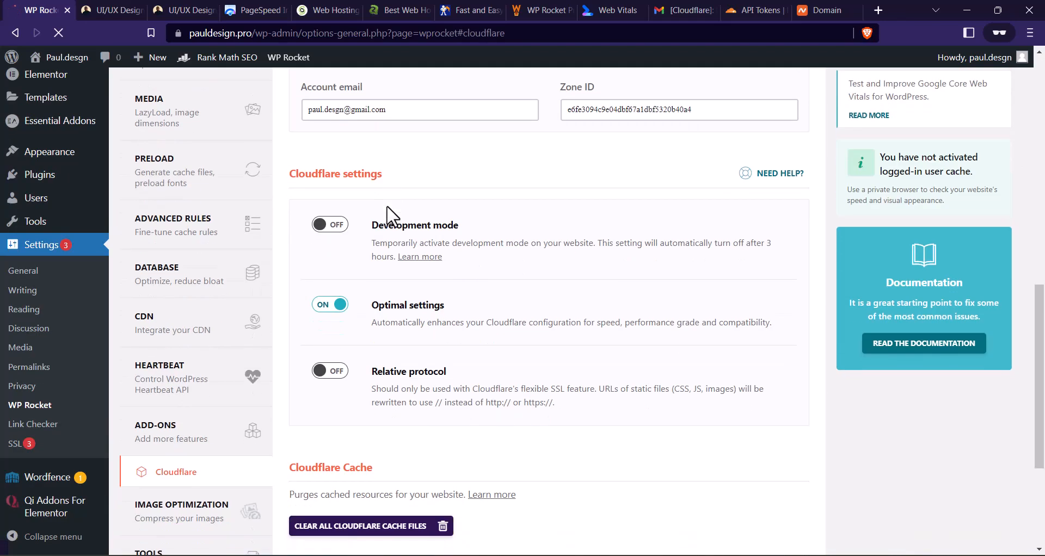
scroll(413, 231, up, 2)
scroll(380, 244, up, 1)
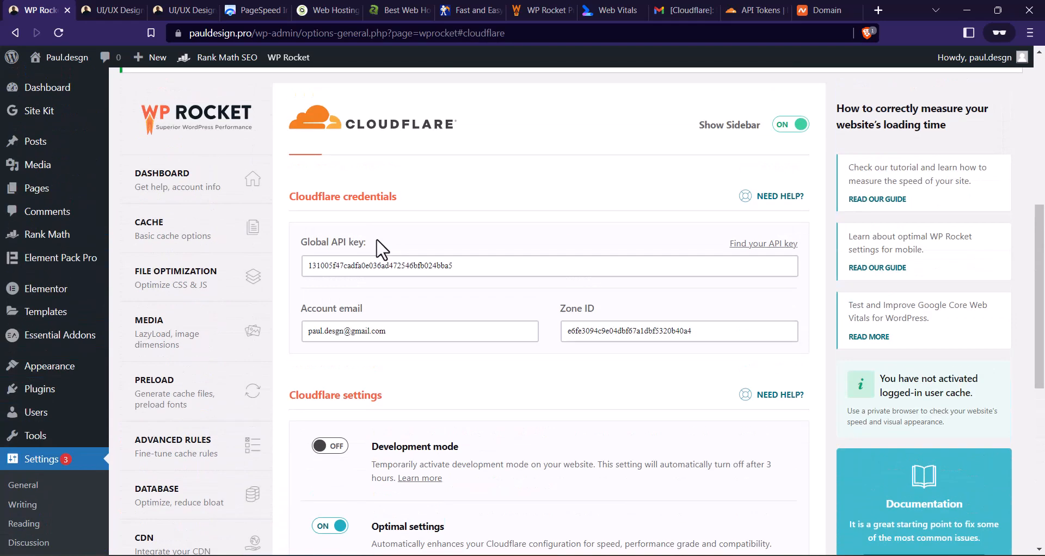
- Go to the page for adding new WordPress plugins and search for "super cache"
scroll(366, 240, down, 7)
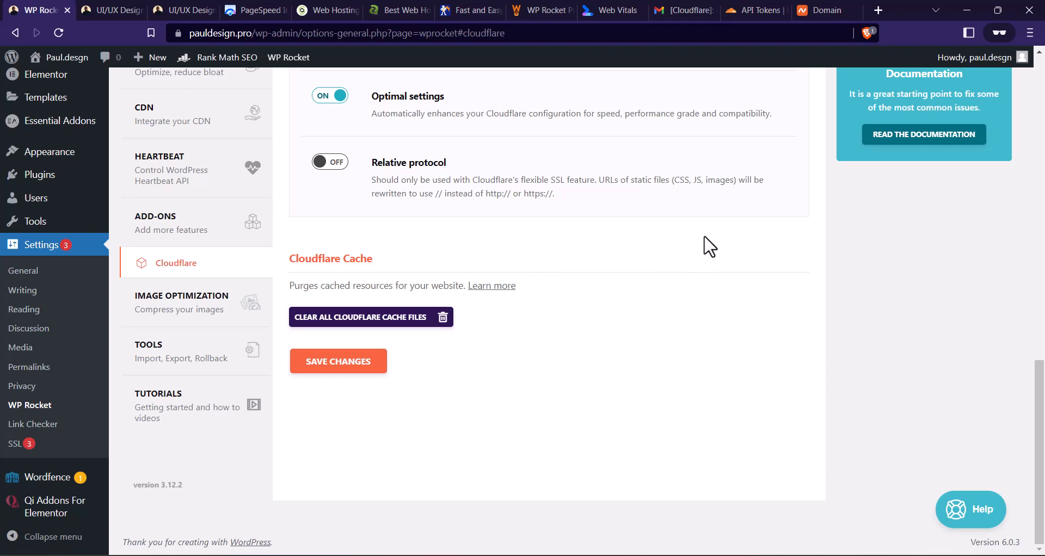
mouse_move(89, 179)
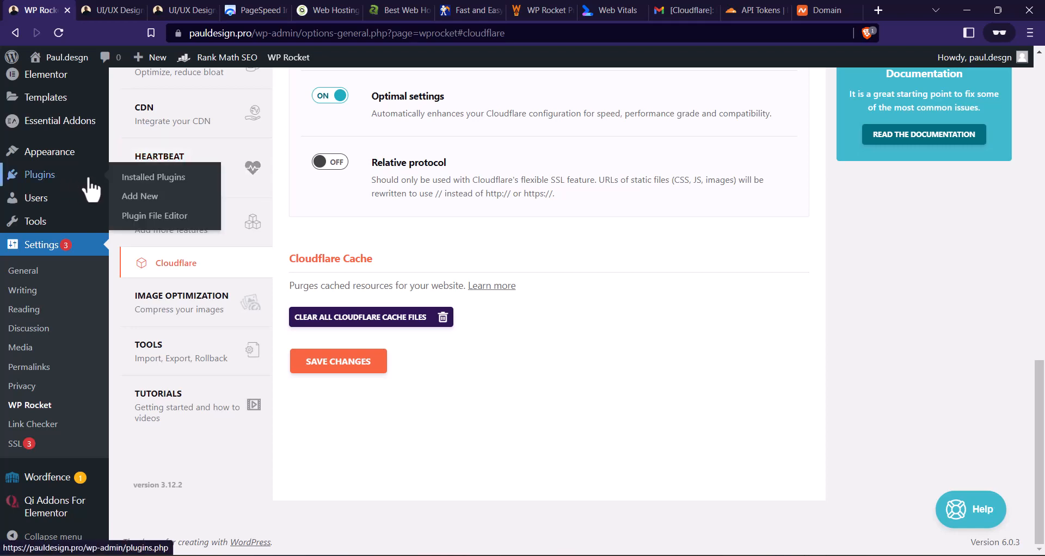
click(146, 198)
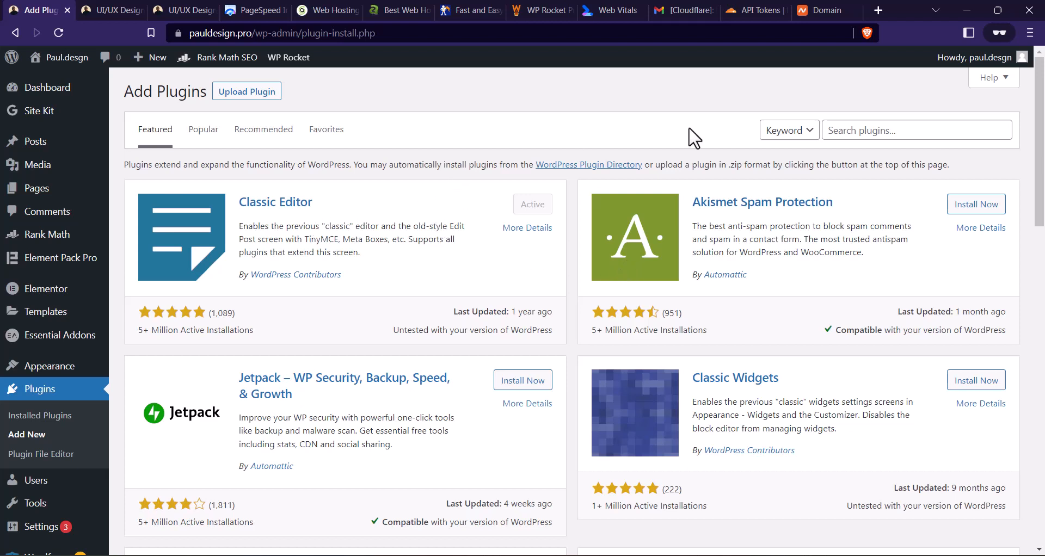
click(870, 130)
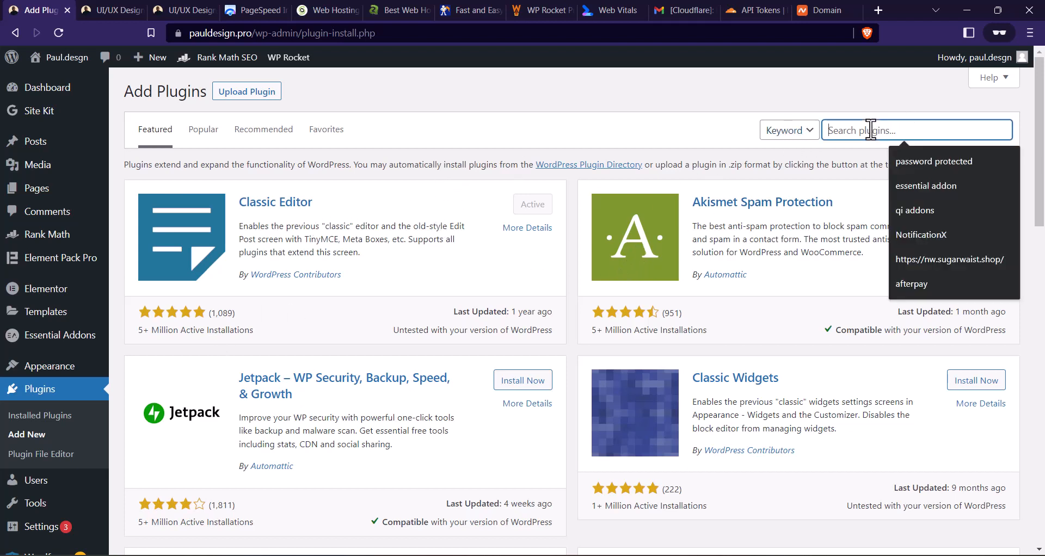
text(super cache)
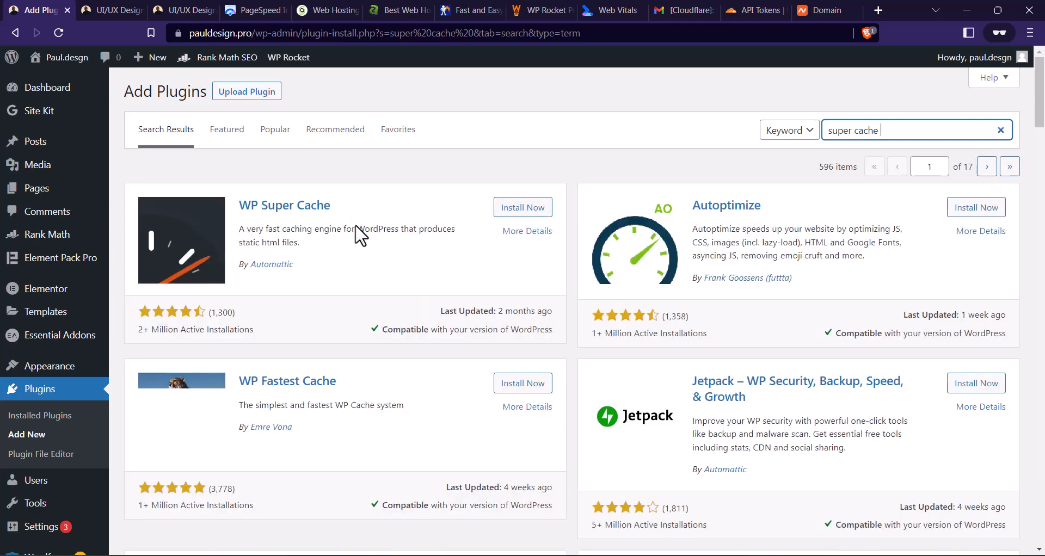
- Find Super Page Cache for Cloudflare by Optimole among the search results, then install and activate it
scroll(452, 191, down, 1)
scroll(451, 203, down, 4)
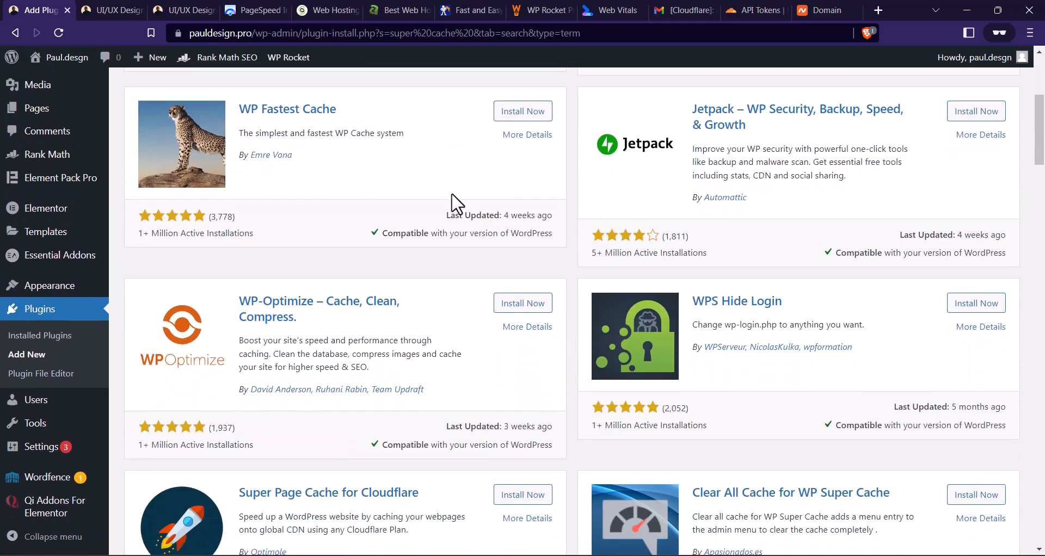
scroll(598, 218, up, 6)
scroll(560, 228, down, 5)
scroll(544, 234, down, 3)
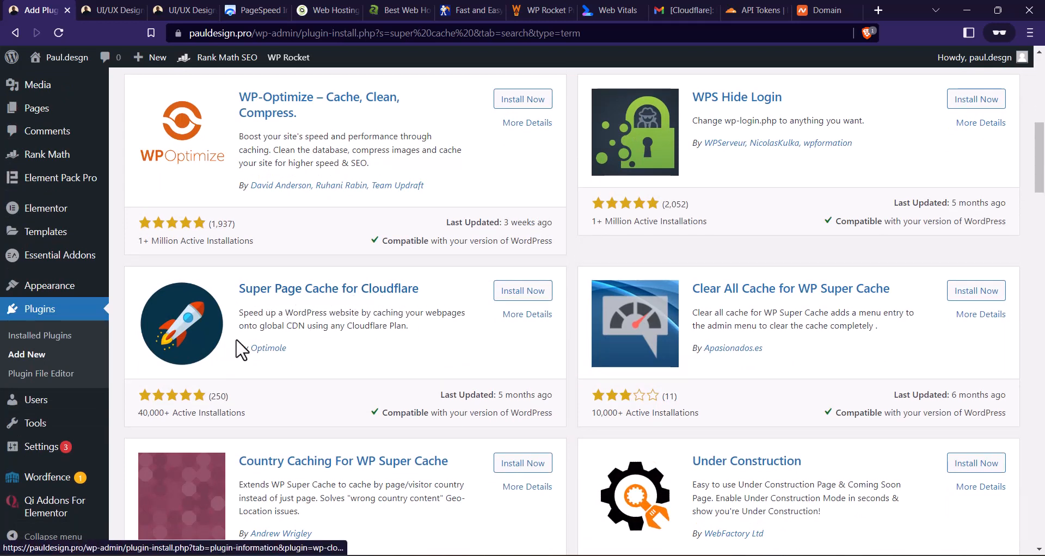
click(509, 294)
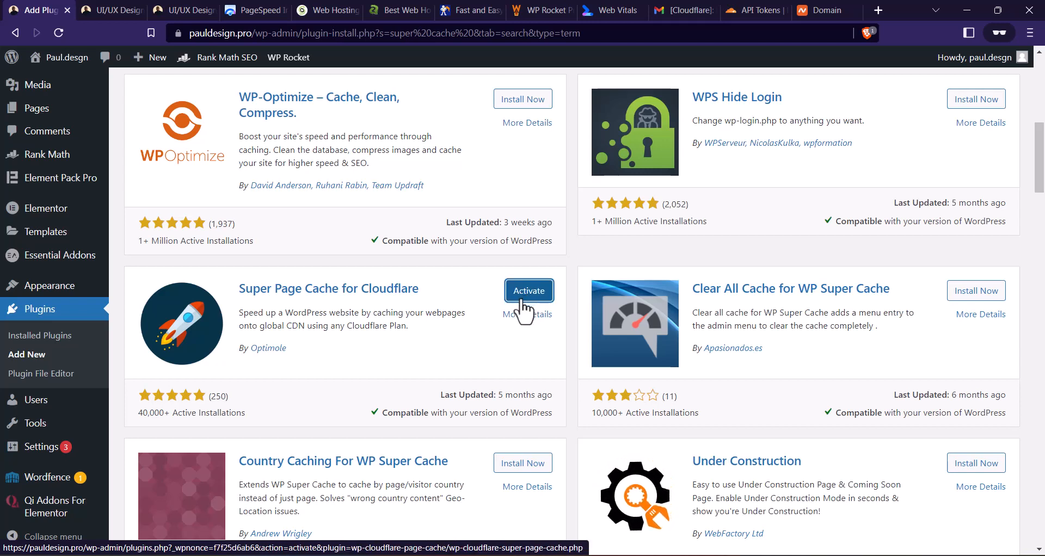
click(532, 294)
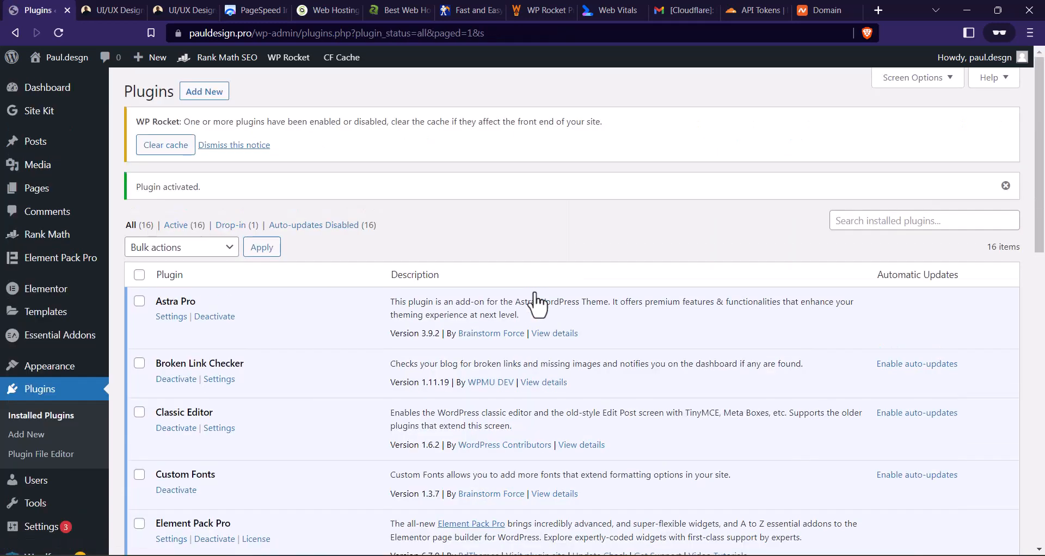
- Open the settings page of the Super Page Cache for Cloudflare plugin
scroll(704, 163, down, 3)
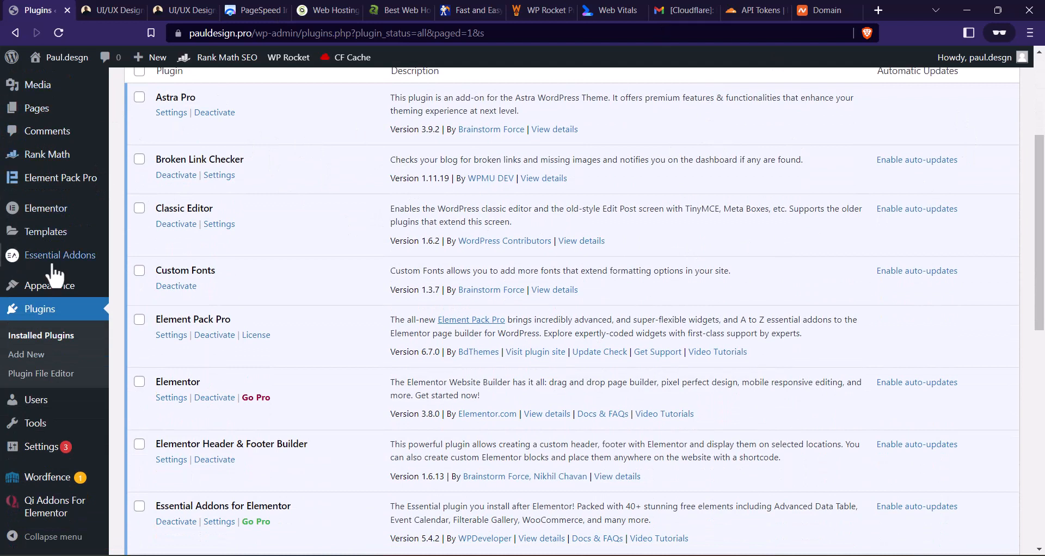
mouse_move(51, 447)
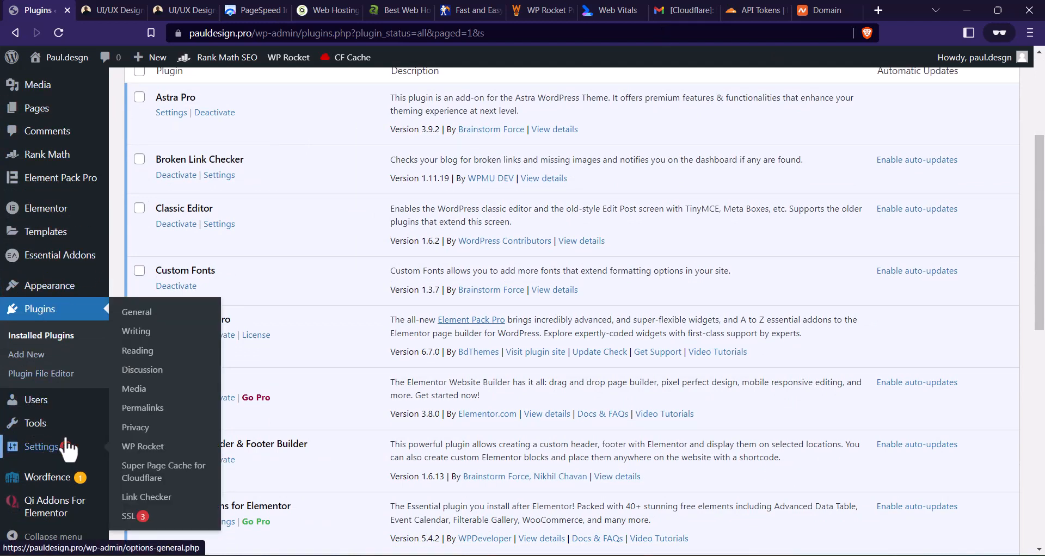
click(149, 476)
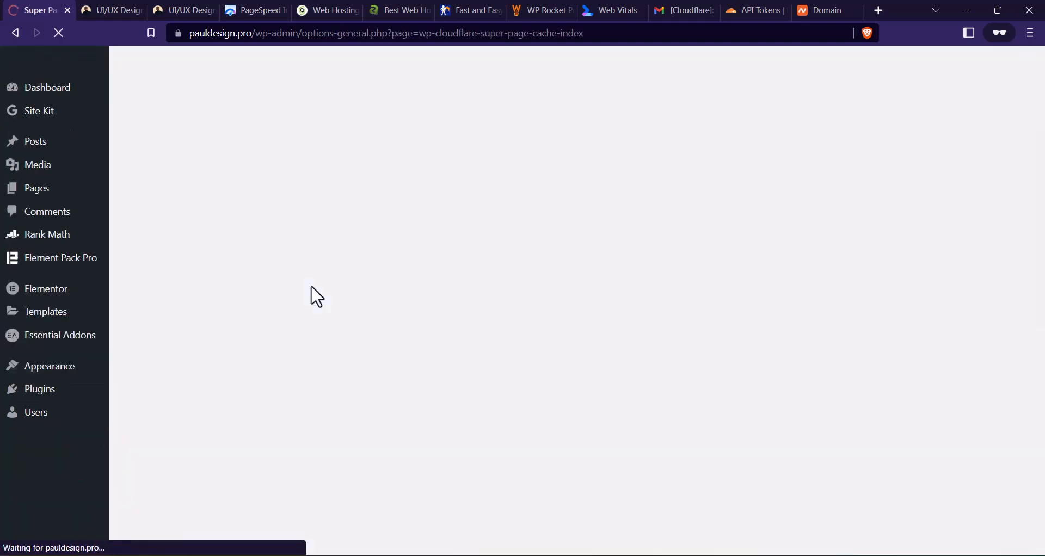
- Fill in the Cloudflare account e-mail, paste the Global API key into the Cloudflare API Key field, and update the settings
scroll(337, 206, down, 2)
scroll(416, 122, down, 2)
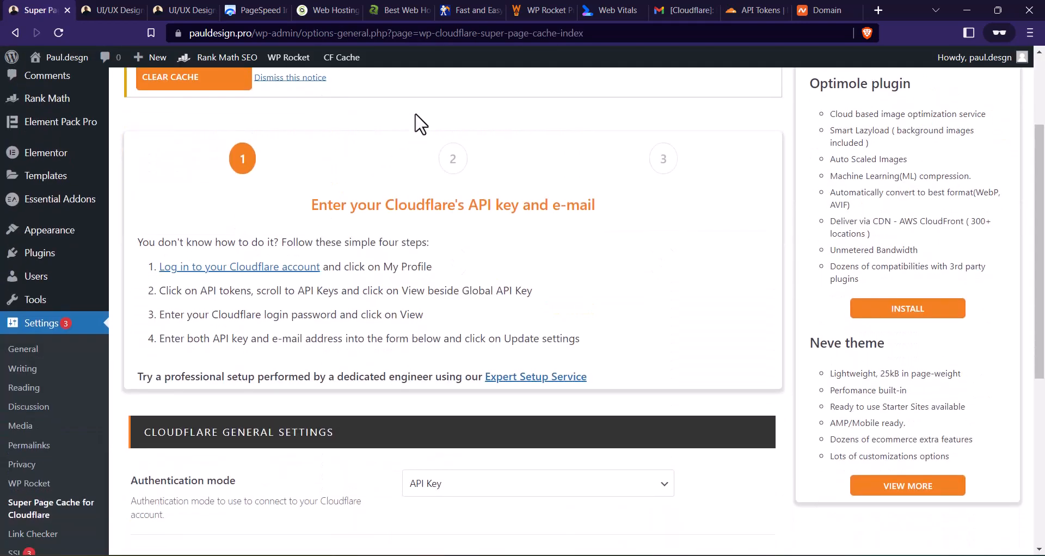
scroll(357, 198, down, 3)
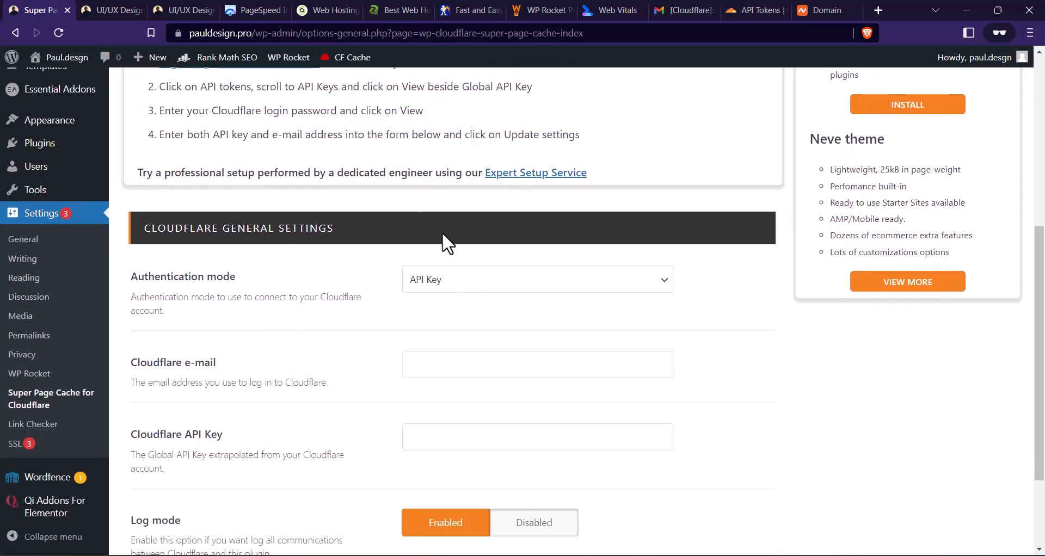
scroll(436, 279, down, 1)
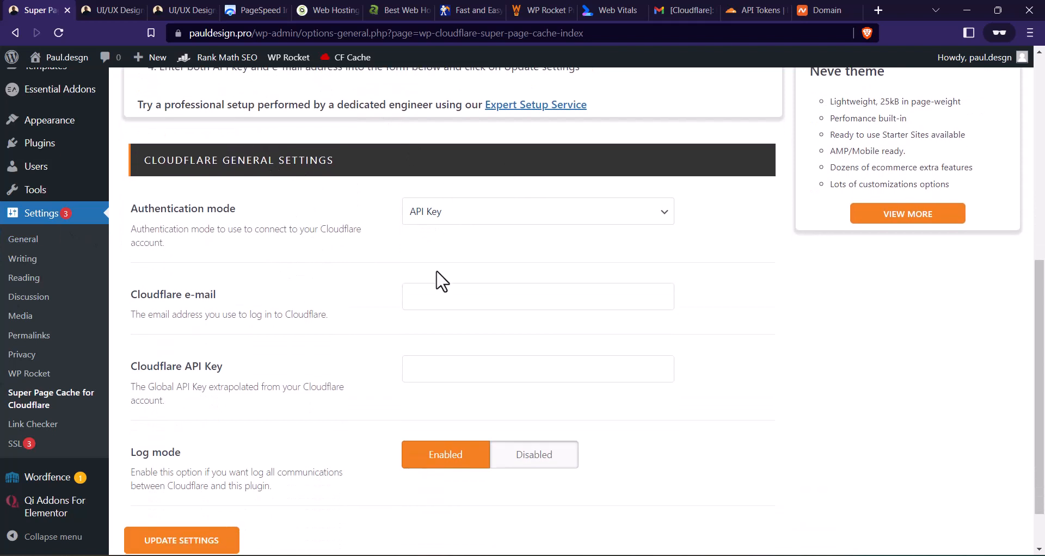
click(438, 293)
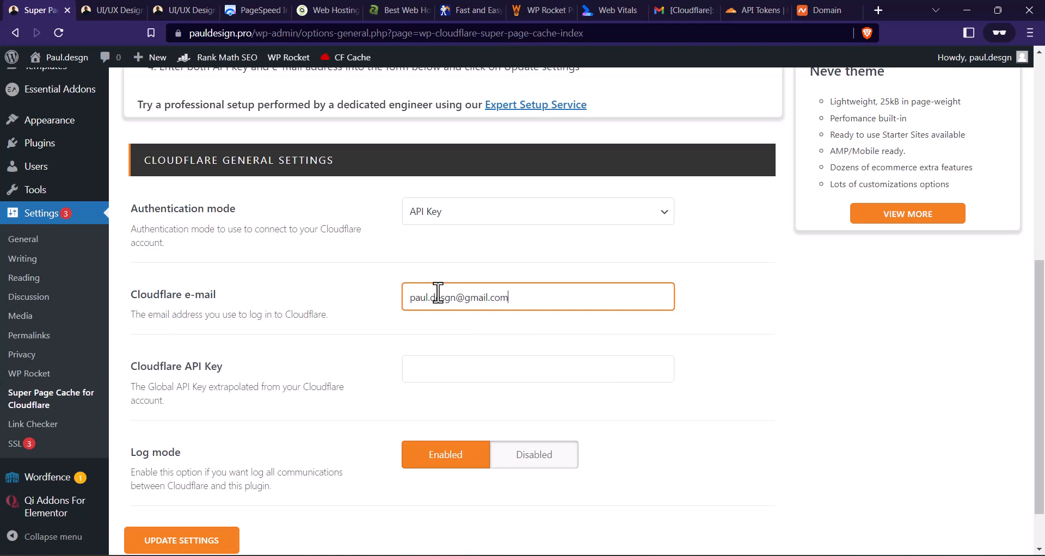
scroll(438, 293, down, 1)
click(441, 303)
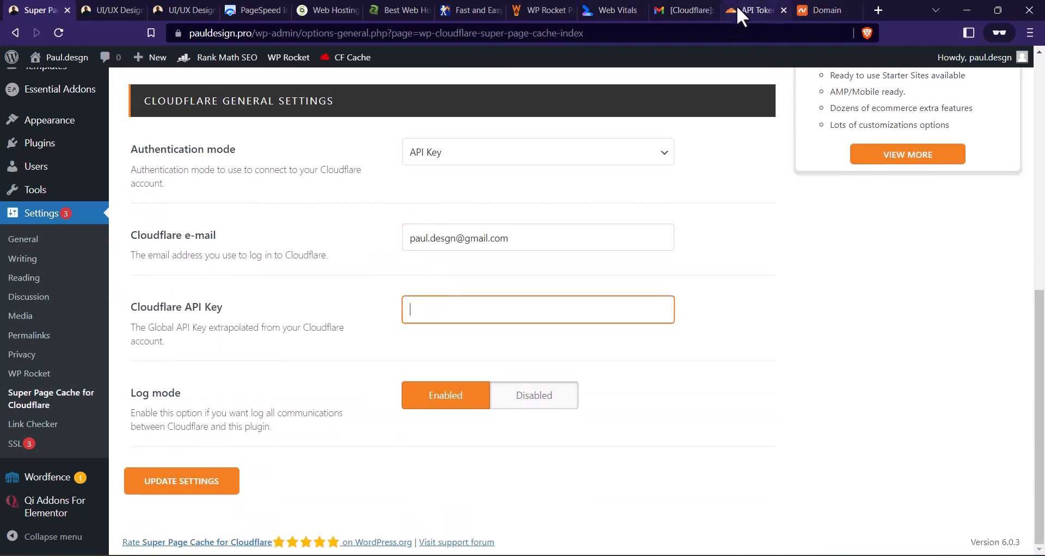
key(ctrl+v)
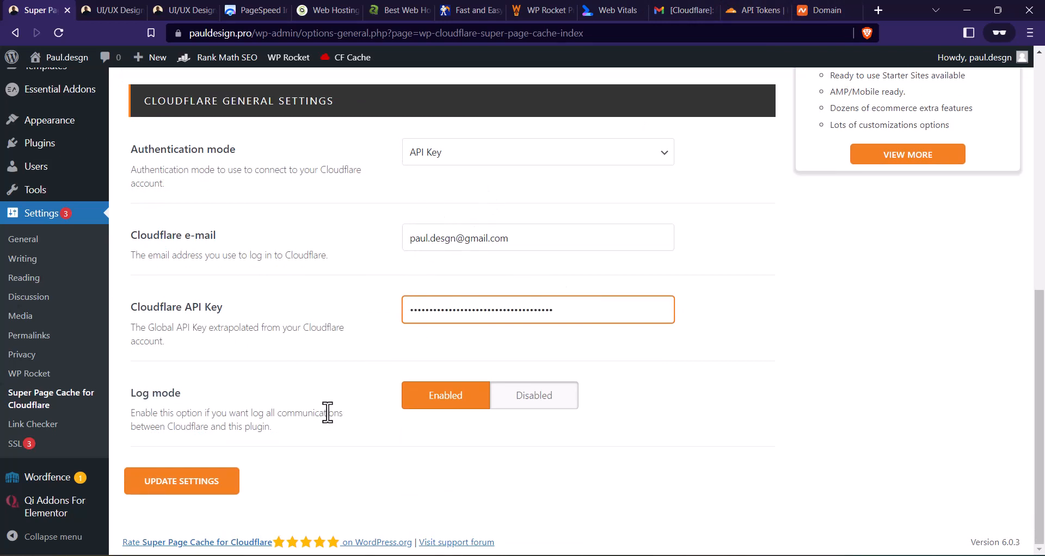
click(190, 486)
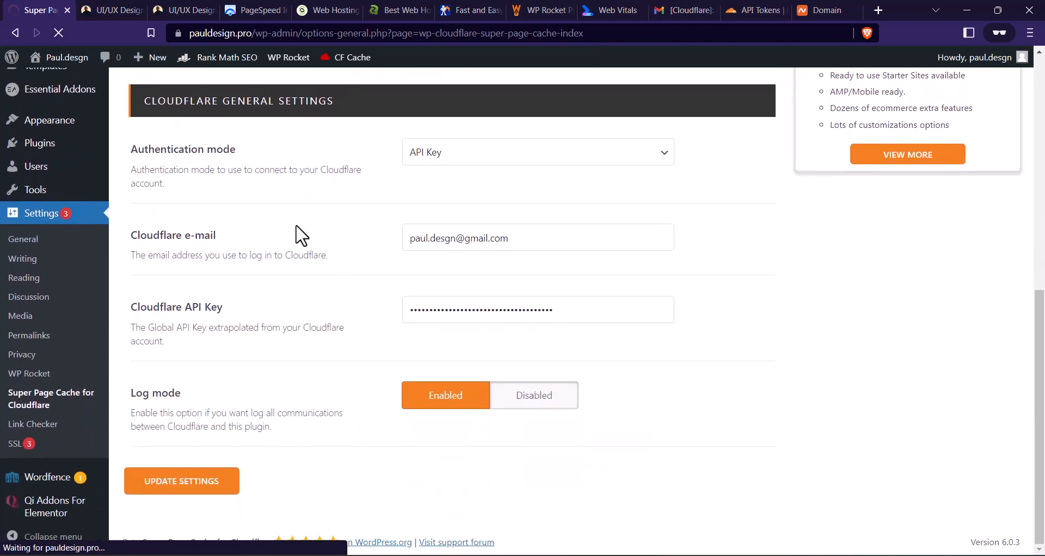
- Choose pauldesign.pro as the Cloudflare Domain Name and update the plugin settings
scroll(352, 204, down, 5)
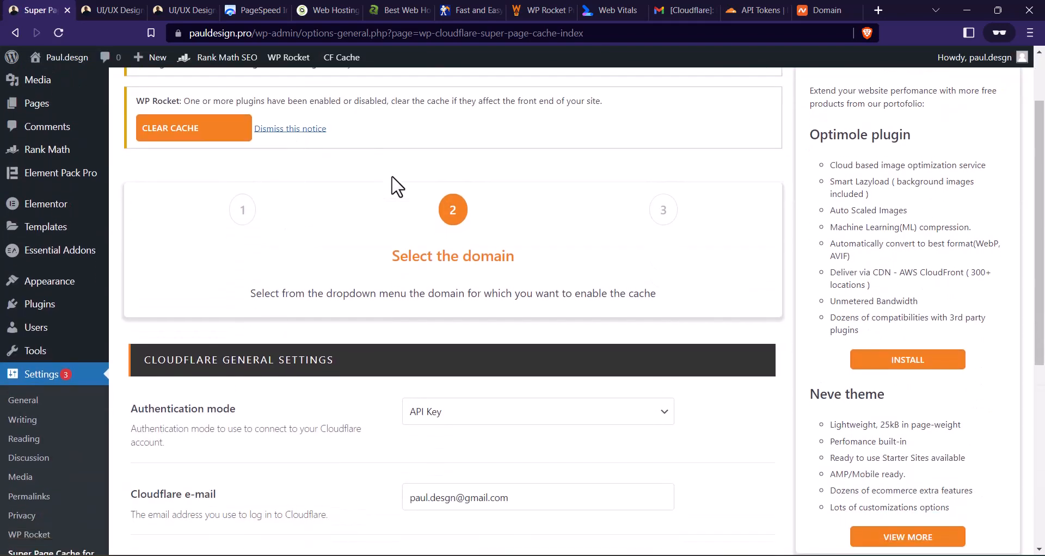
scroll(403, 170, down, 1)
scroll(391, 164, up, 1)
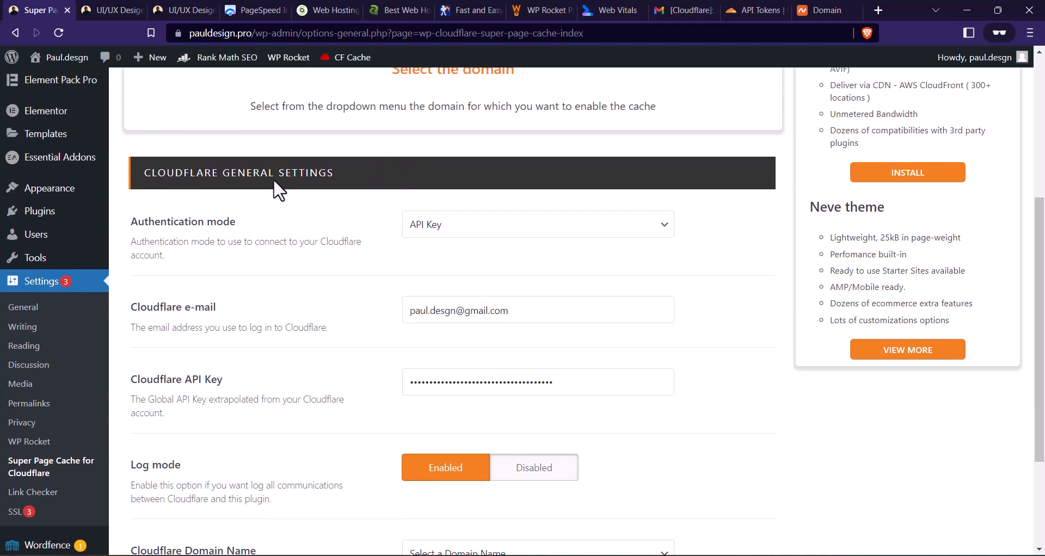
scroll(416, 171, down, 3)
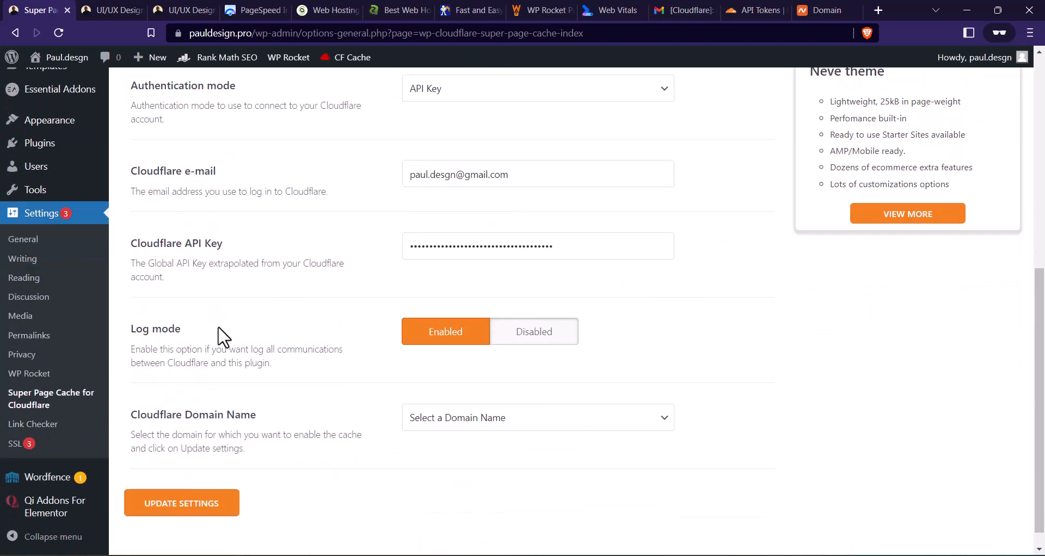
scroll(272, 353, down, 1)
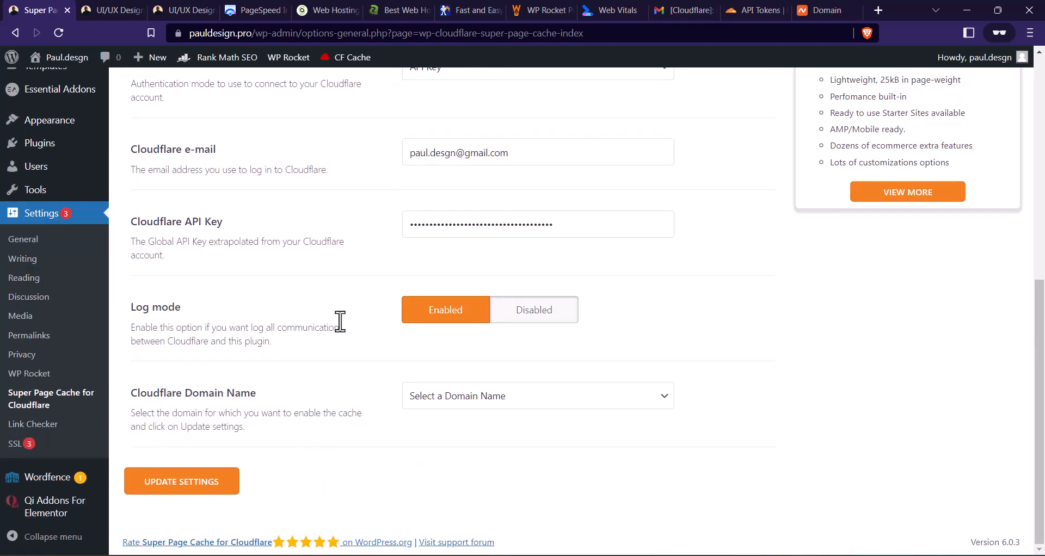
click(448, 398)
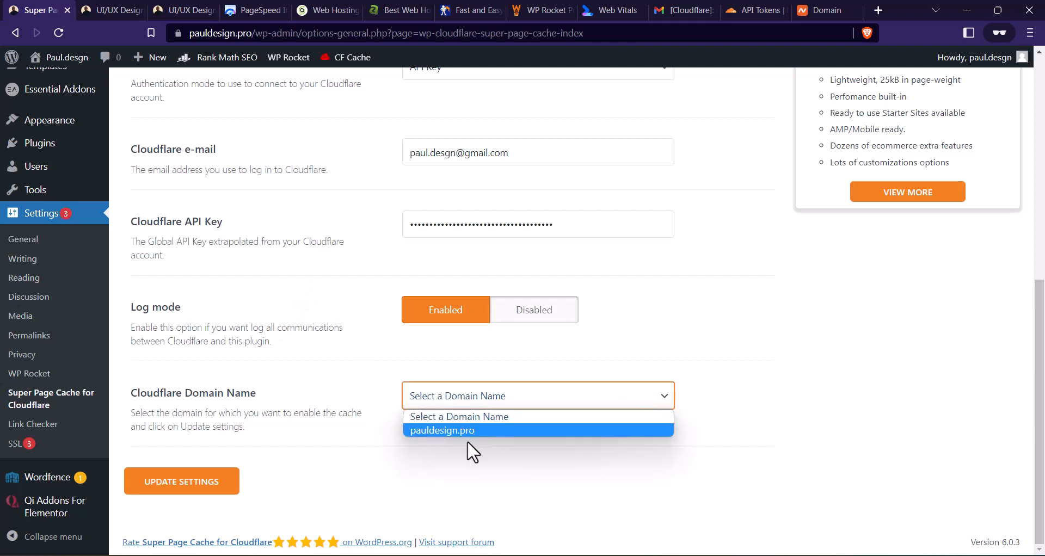
click(462, 430)
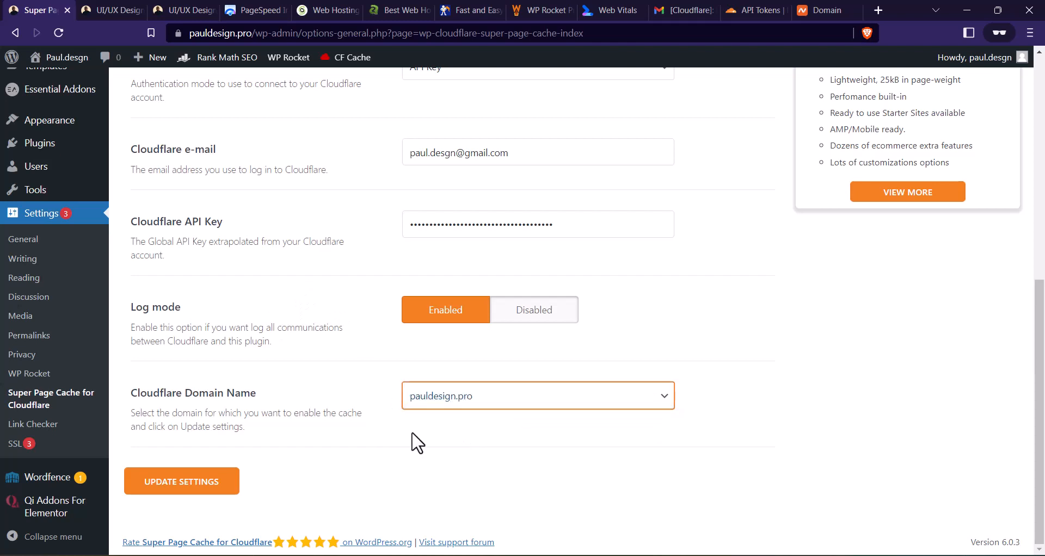
click(219, 490)
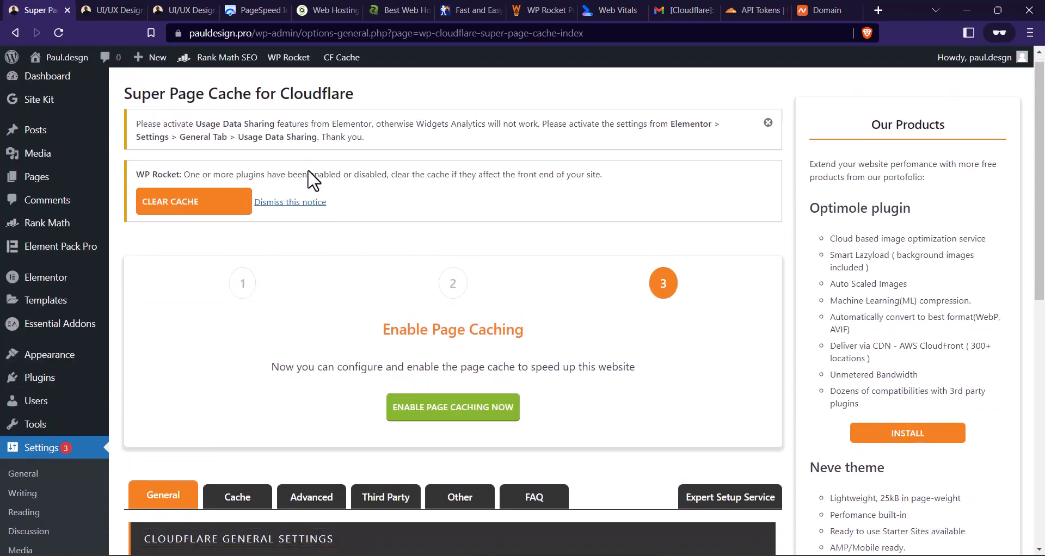
- Enable page caching in Super Page Cache for Cloudflare and acknowledge the confirmation
scroll(313, 180, down, 2)
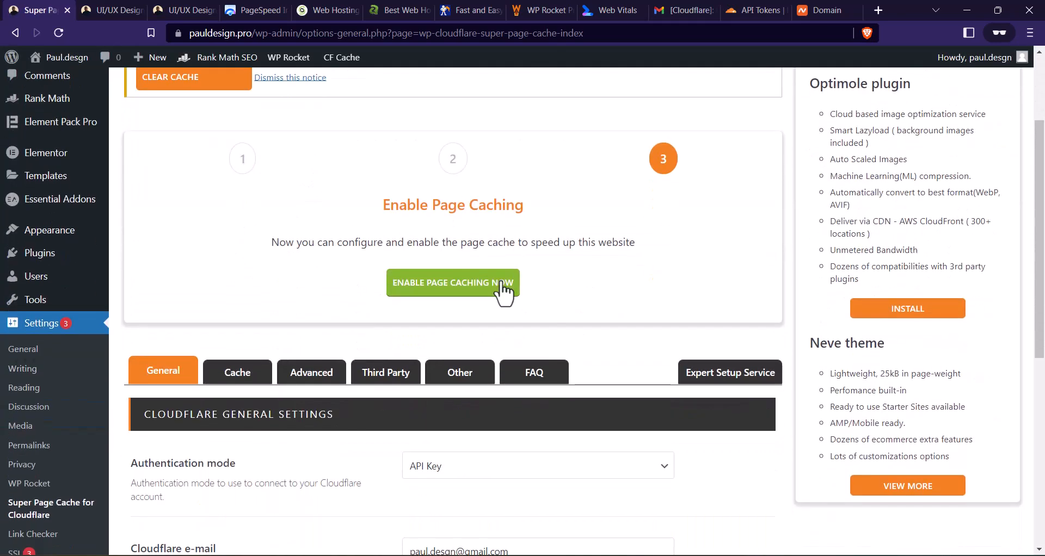
click(449, 292)
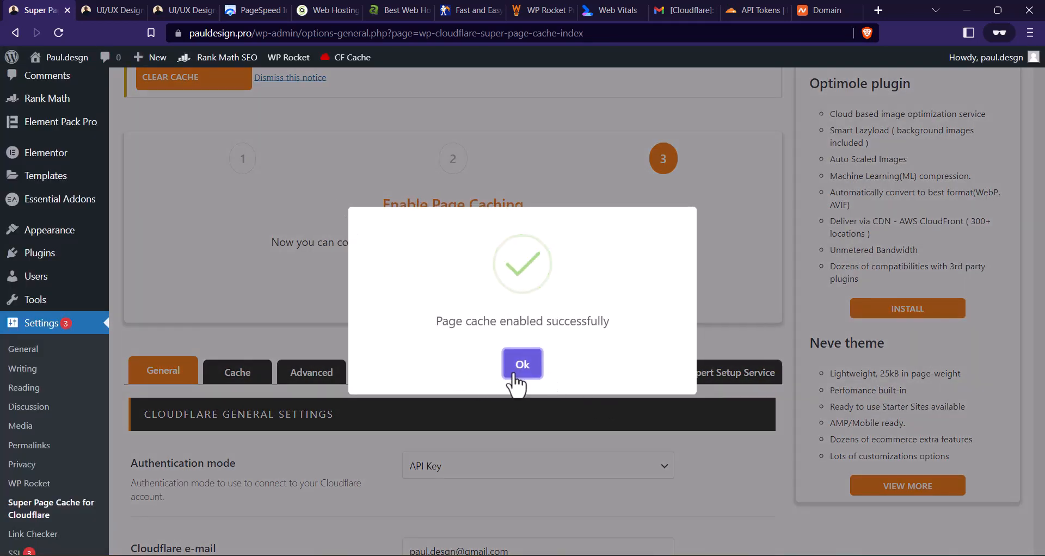
click(515, 376)
scroll(359, 206, down, 5)
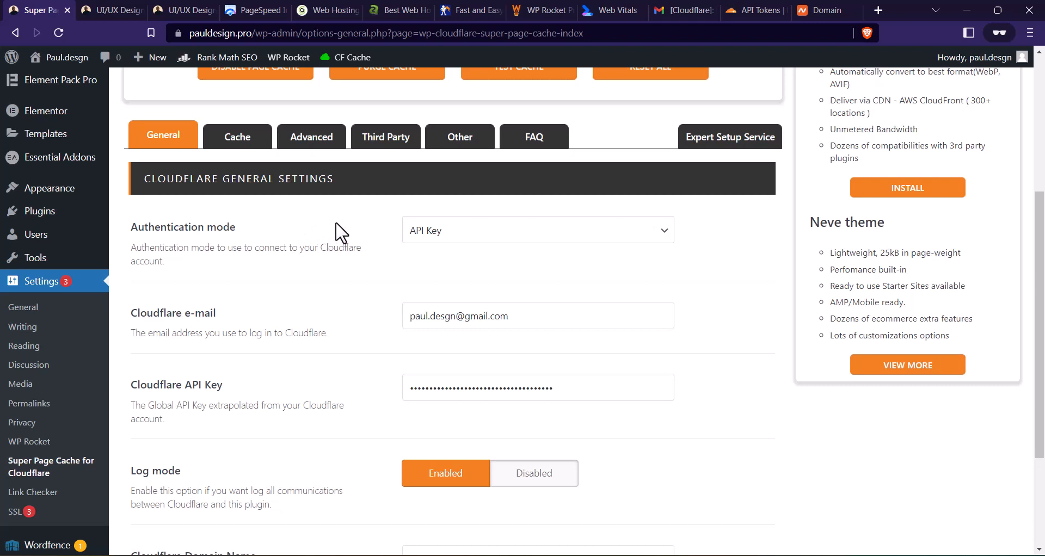
scroll(370, 188, down, 1)
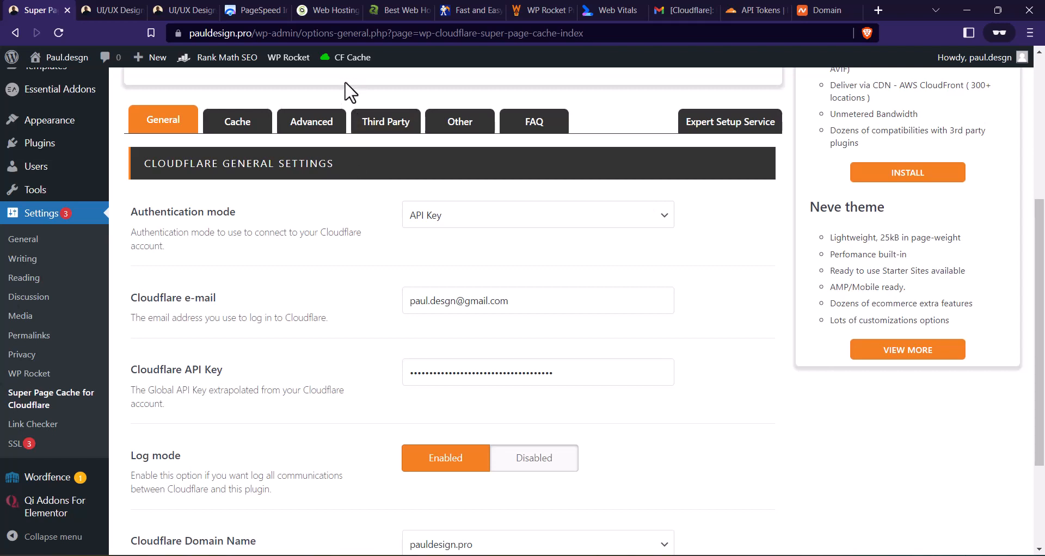
mouse_move(355, 61)
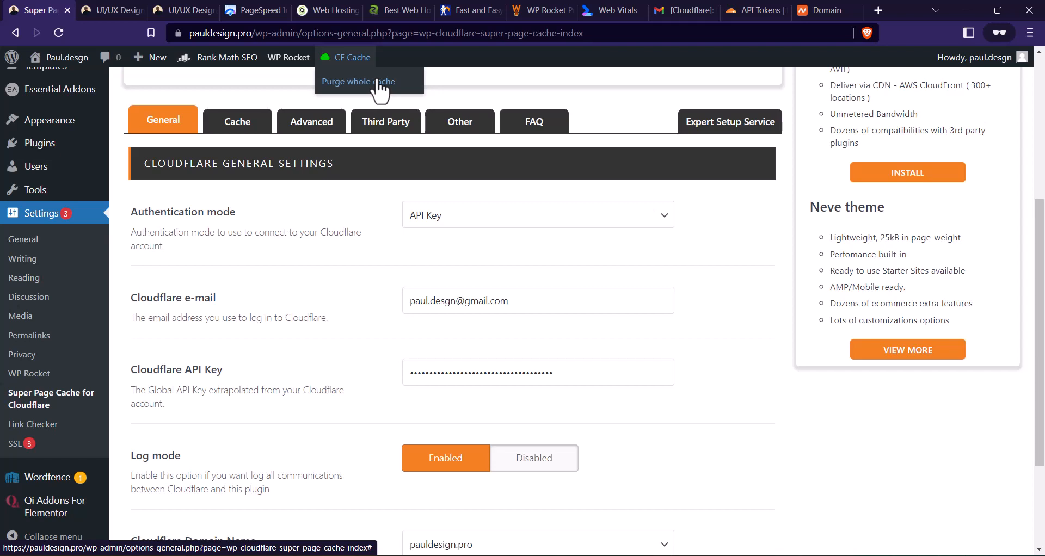
- Switch to PageSpeed Insights and review the existing desktop and mobile performance reports for pauldesign.pro
click(249, 9)
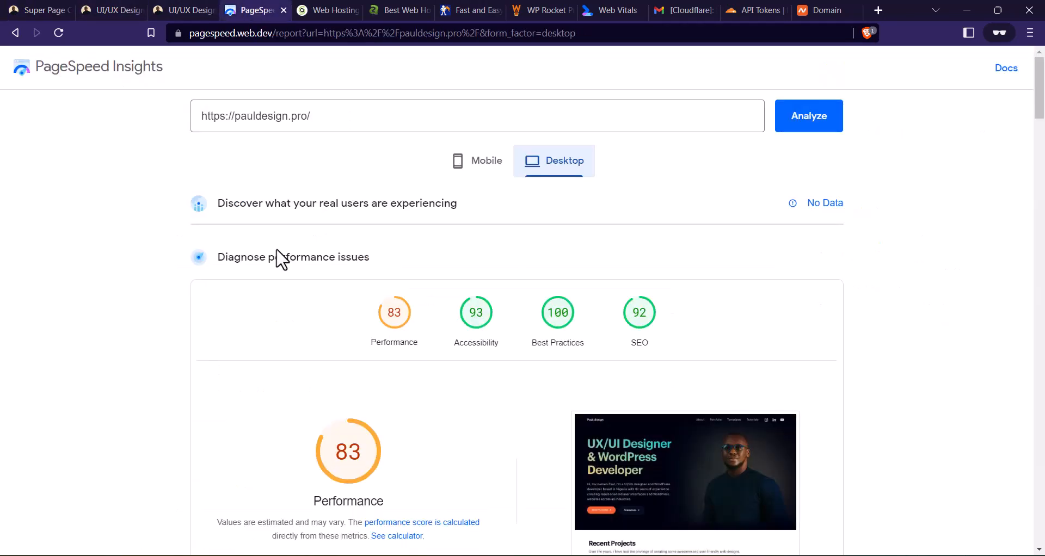
scroll(327, 255, down, 4)
scroll(403, 258, up, 4)
scroll(377, 300, down, 2)
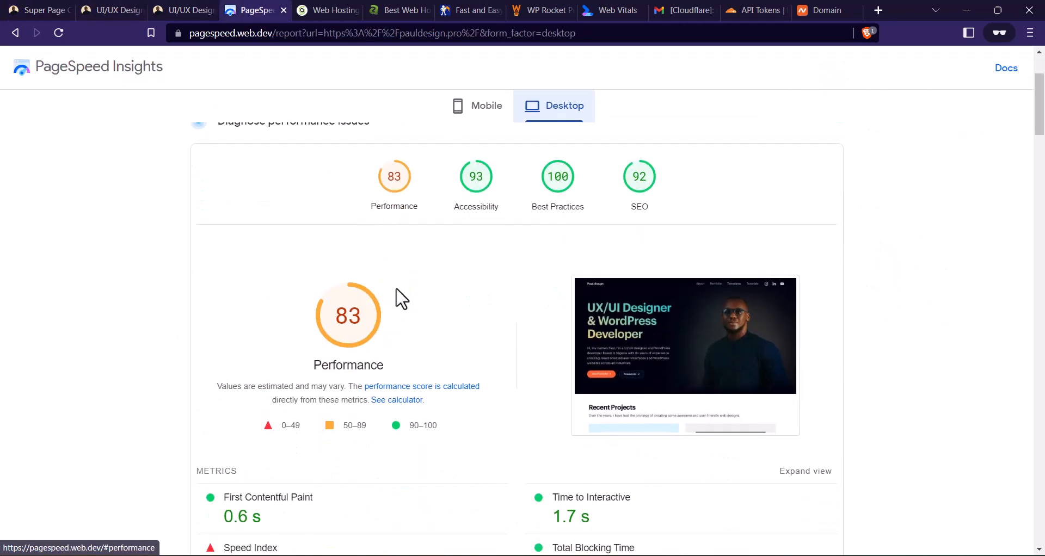
scroll(427, 256, up, 1)
click(472, 112)
scroll(403, 214, down, 2)
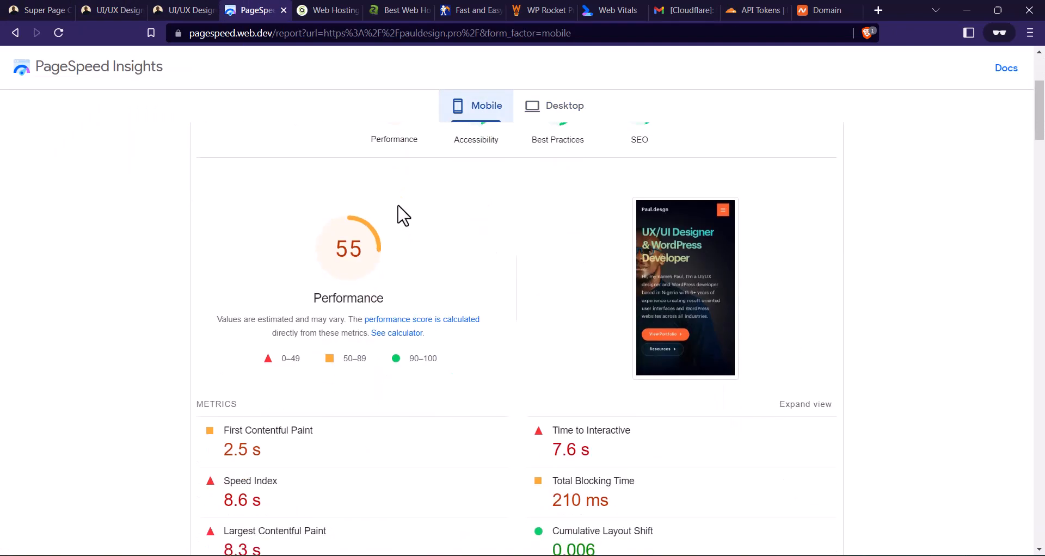
scroll(427, 262, up, 3)
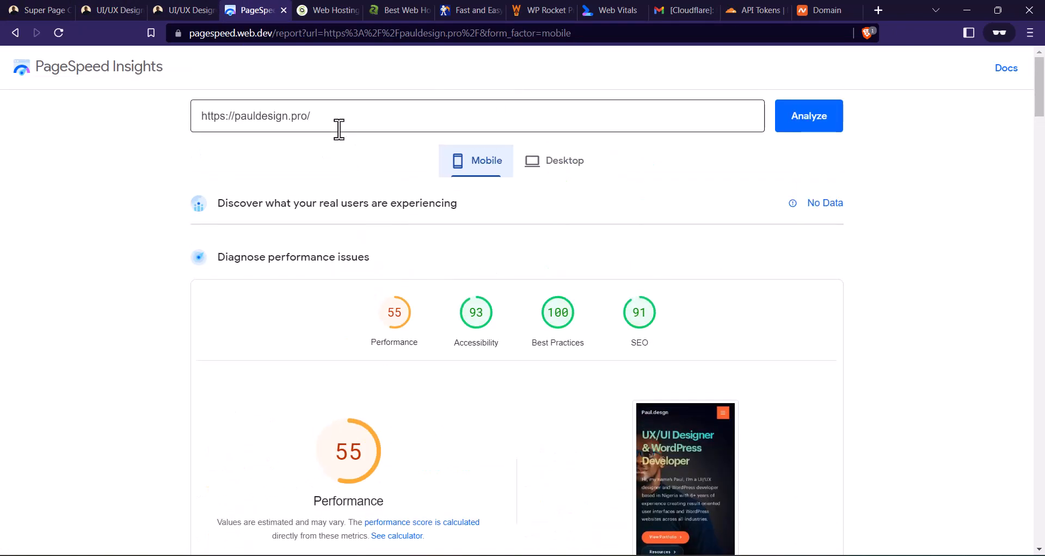
drag(274, 33, 630, 33)
key(BackSpace)
key(ctrl+a)
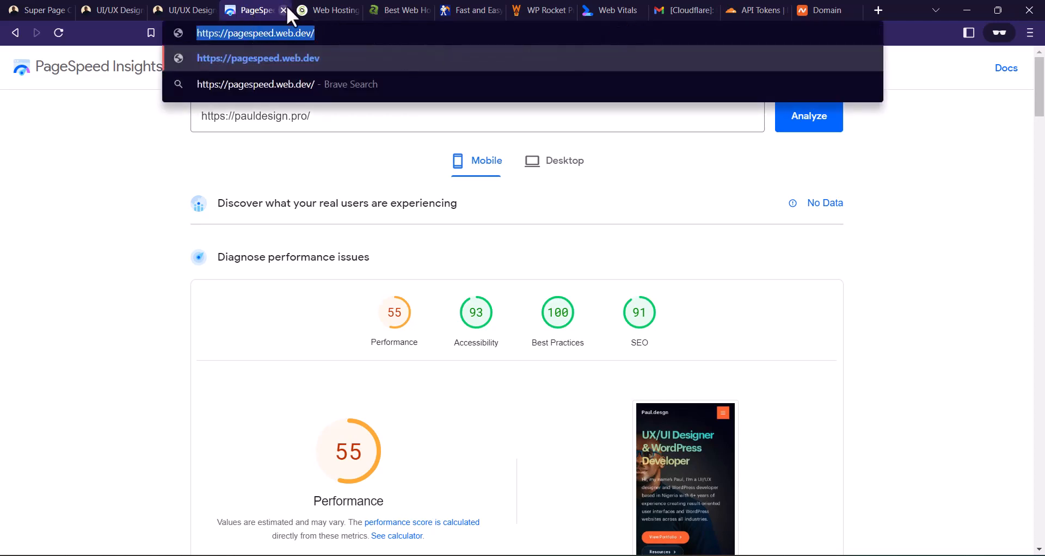
key(End)
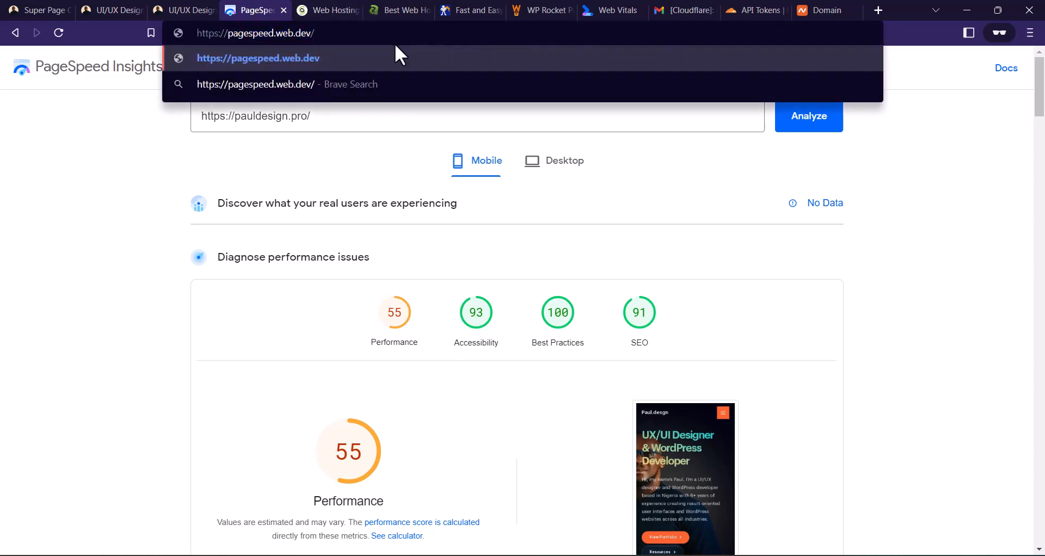
key(Return)
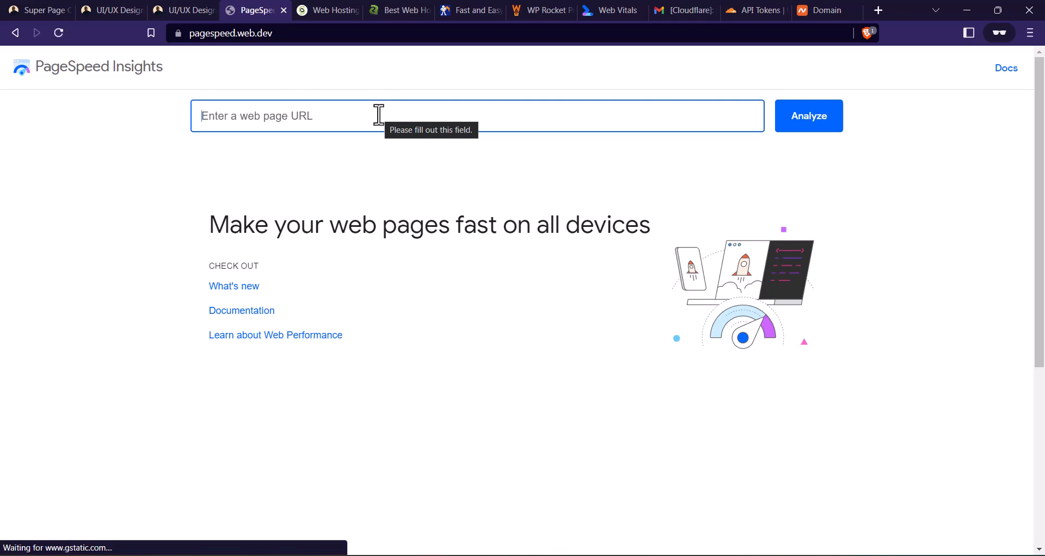
click(183, 9)
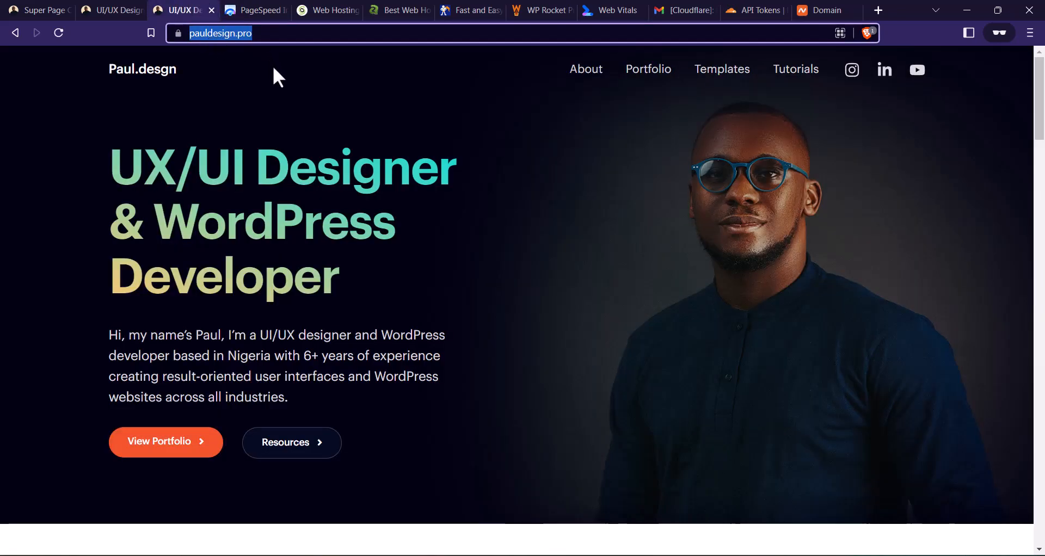
click(256, 10)
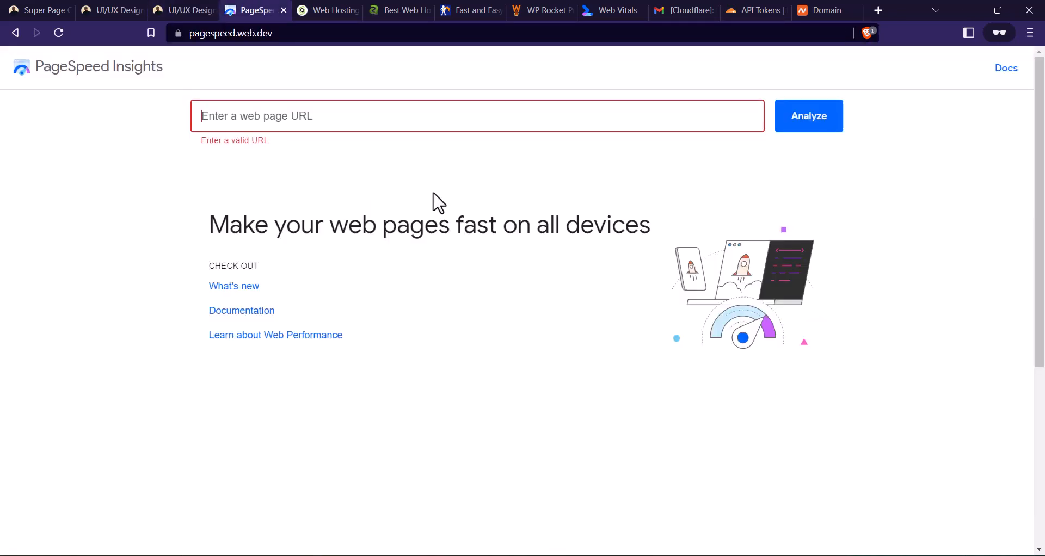
click(370, 120)
text(https://pauldesign.pro/)
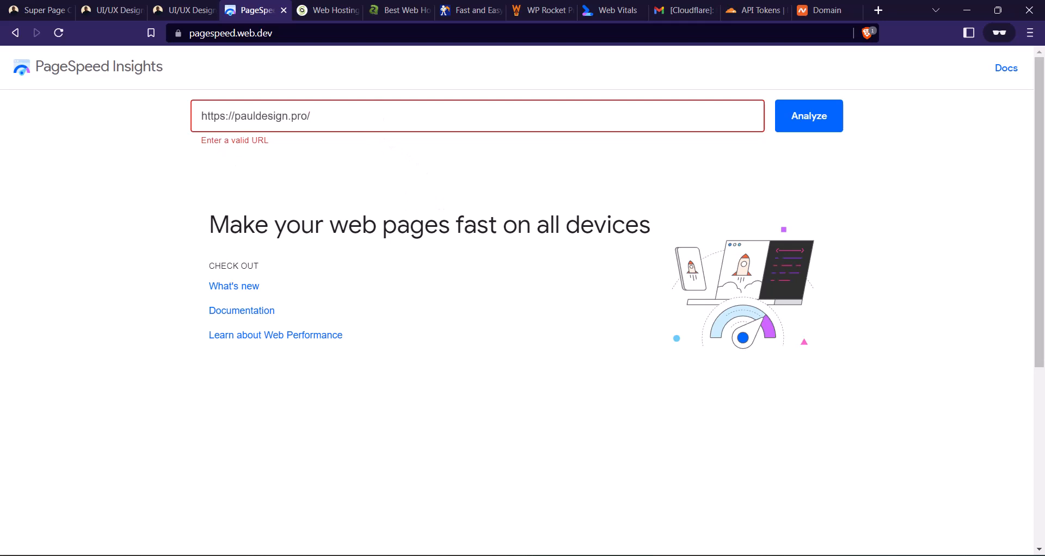
click(793, 126)
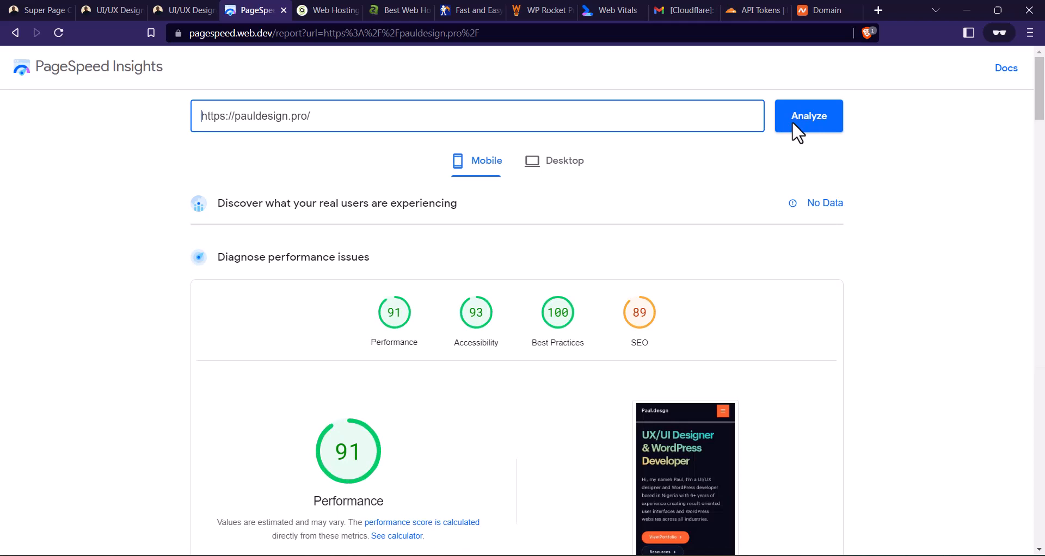
- Examine the mobile performance score and the Core Web Vitals metrics in the new report for pauldesign.pro
scroll(310, 294, down, 3)
scroll(351, 272, down, 2)
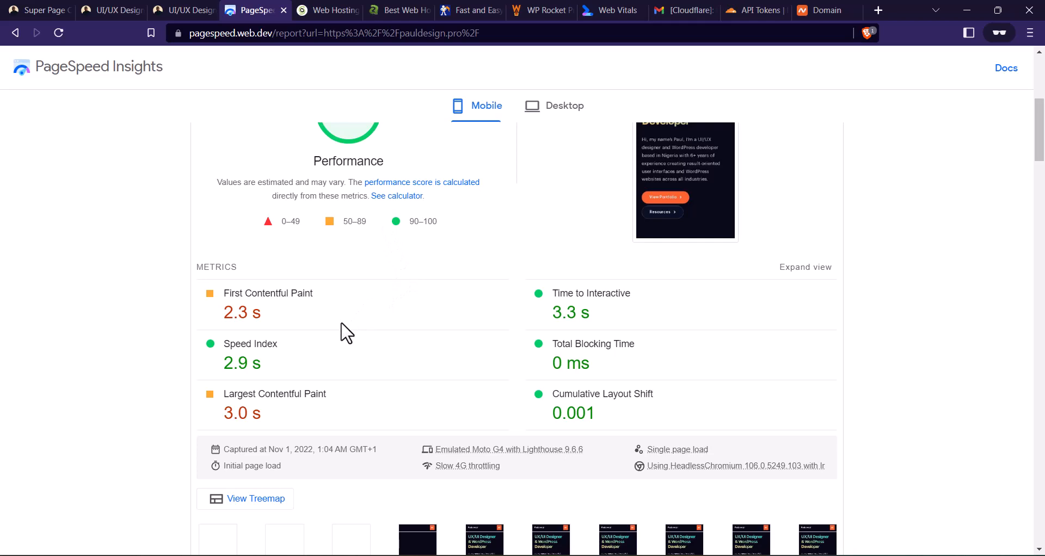
scroll(351, 329, down, 1)
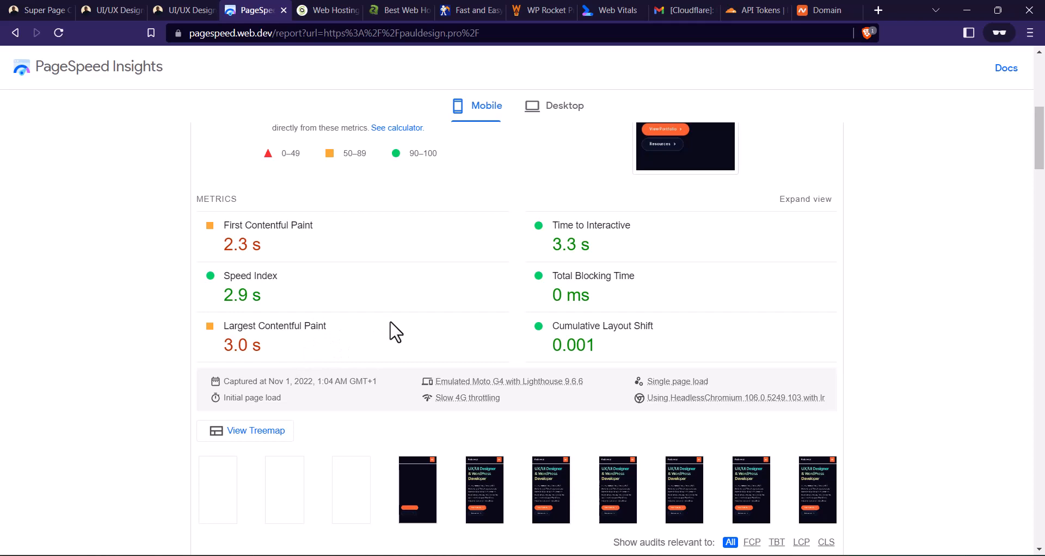
scroll(395, 332, up, 2)
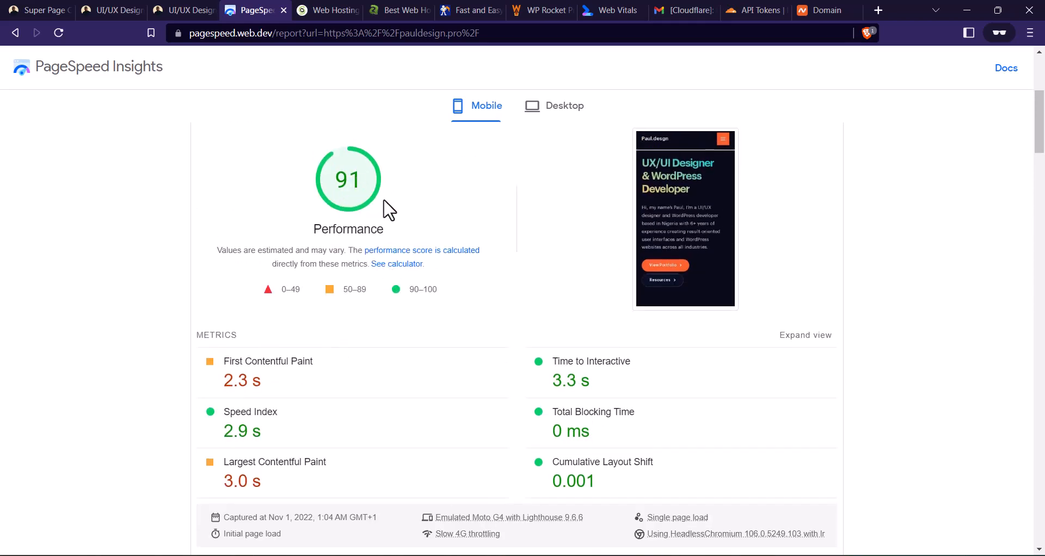
scroll(394, 227, down, 2)
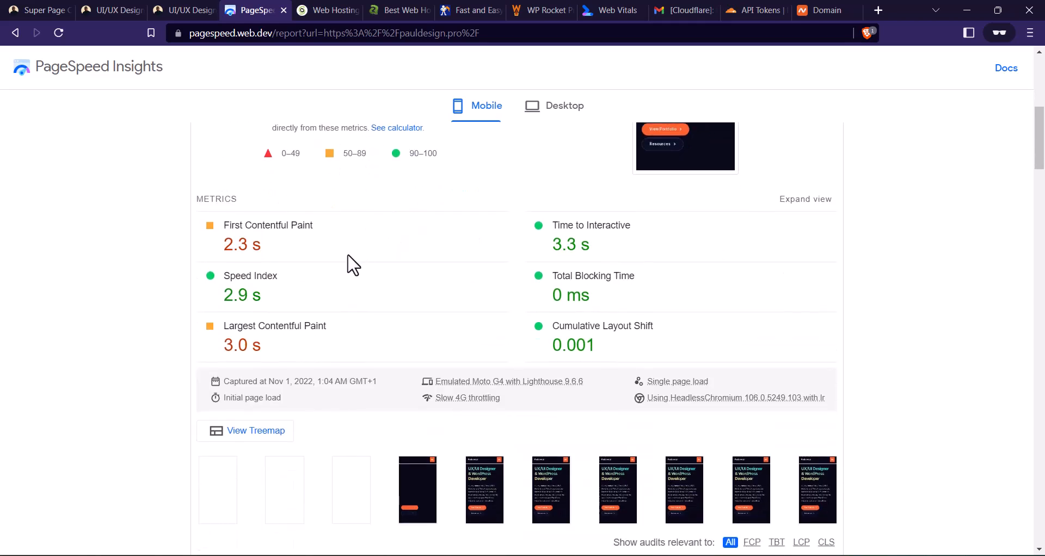
scroll(357, 250, up, 2)
scroll(364, 241, down, 1)
scroll(324, 256, up, 1)
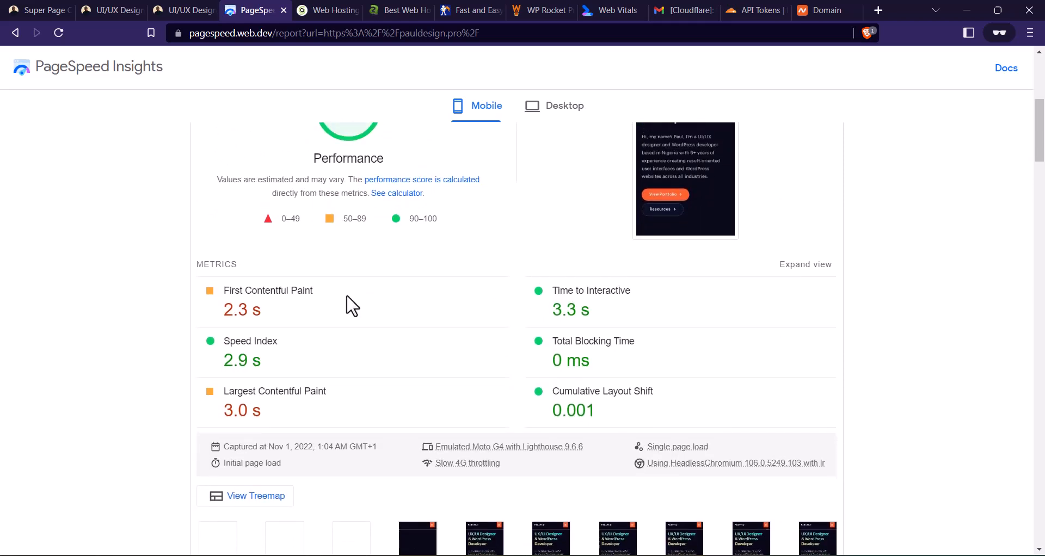
scroll(352, 306, down, 1)
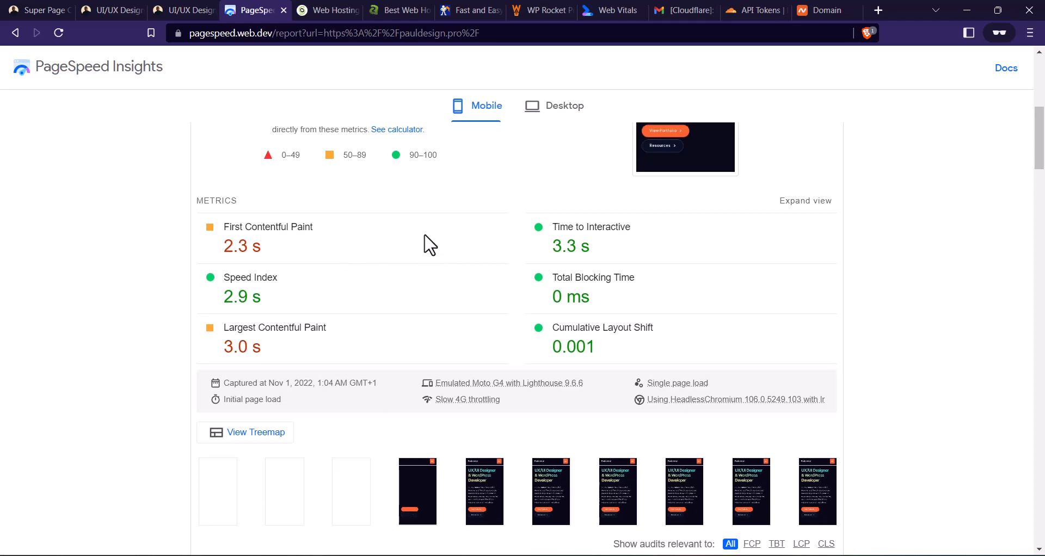
scroll(427, 243, up, 2)
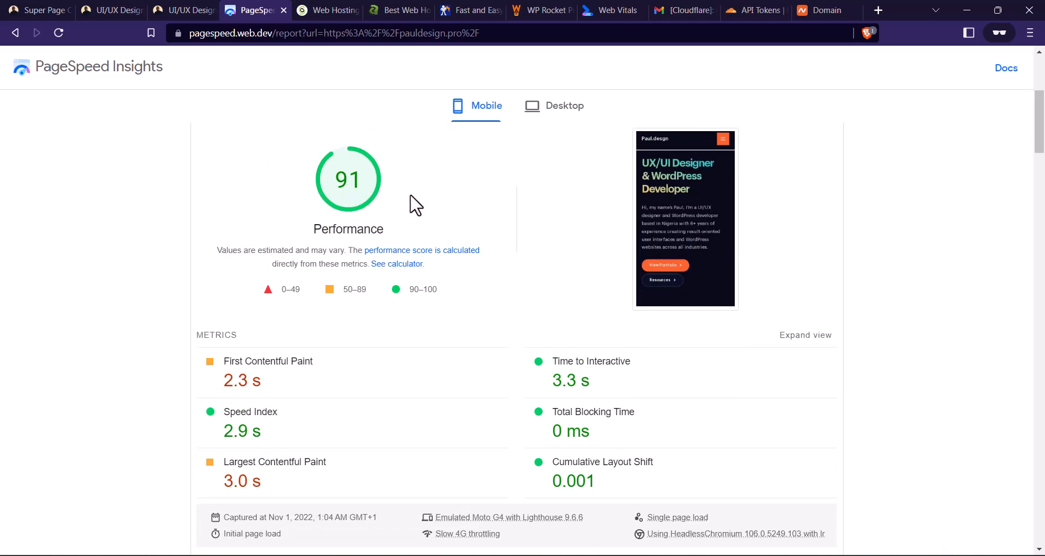
scroll(332, 234, up, 1)
scroll(381, 233, up, 4)
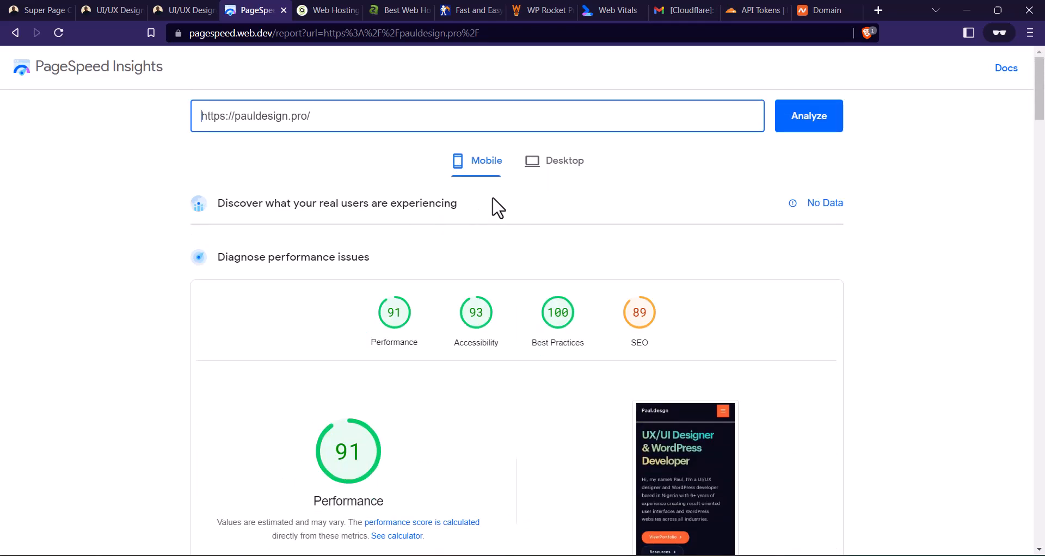
- Show the desktop results of the pauldesign.pro report and examine their performance score and metrics
click(547, 163)
scroll(557, 185, down, 2)
scroll(555, 180, down, 1)
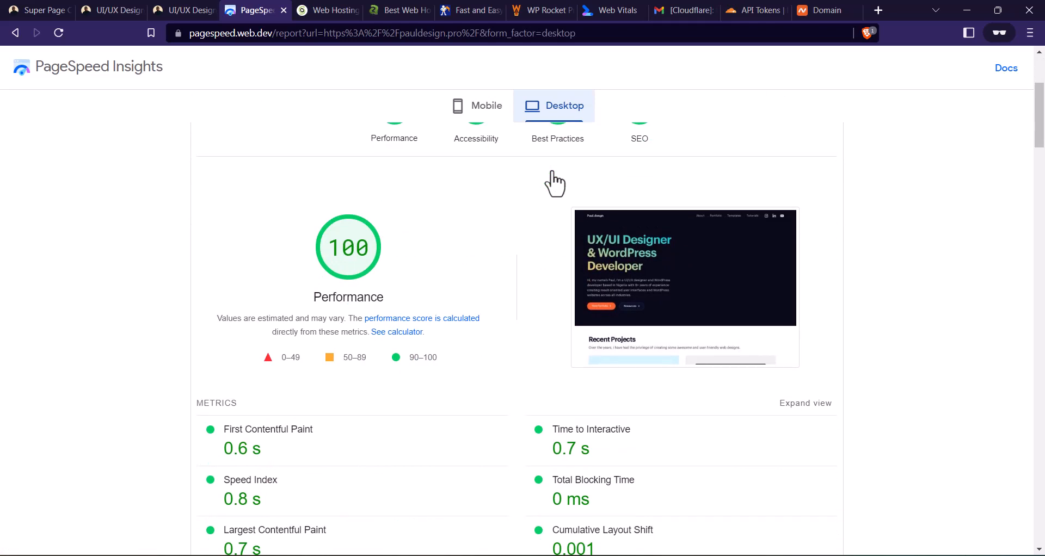
scroll(506, 187, down, 2)
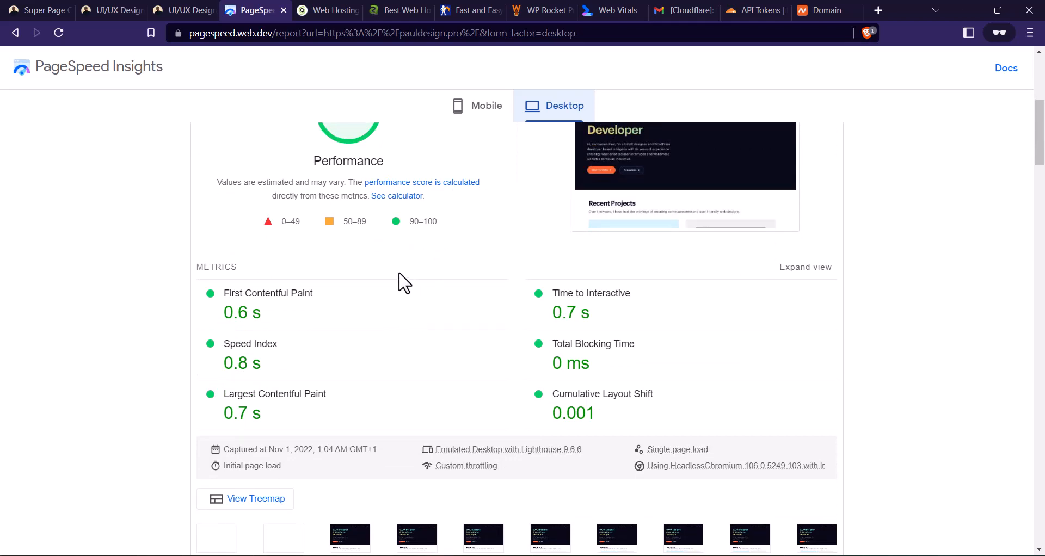
scroll(401, 283, down, 2)
scroll(350, 310, up, 4)
scroll(307, 329, down, 1)
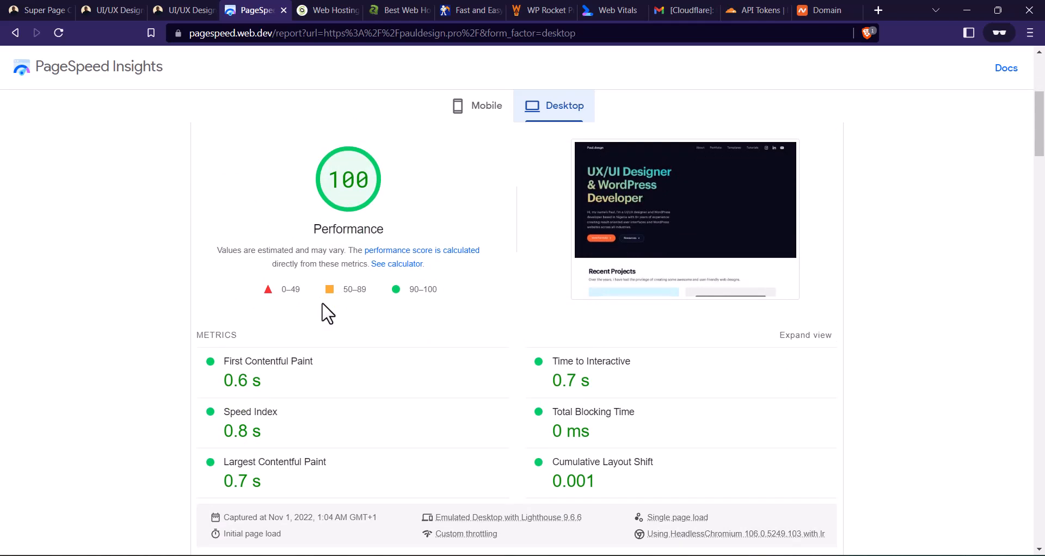
scroll(351, 386, up, 4)
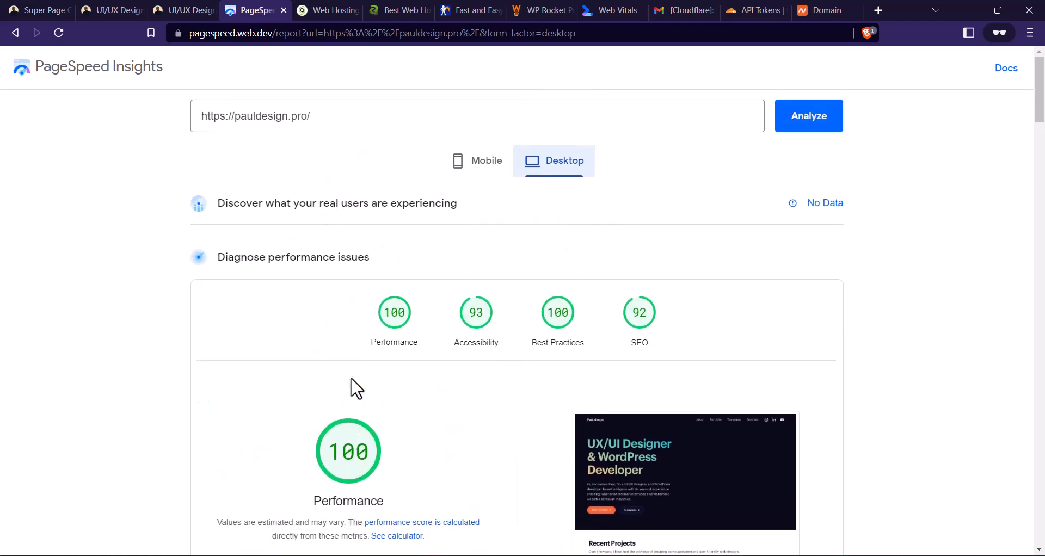